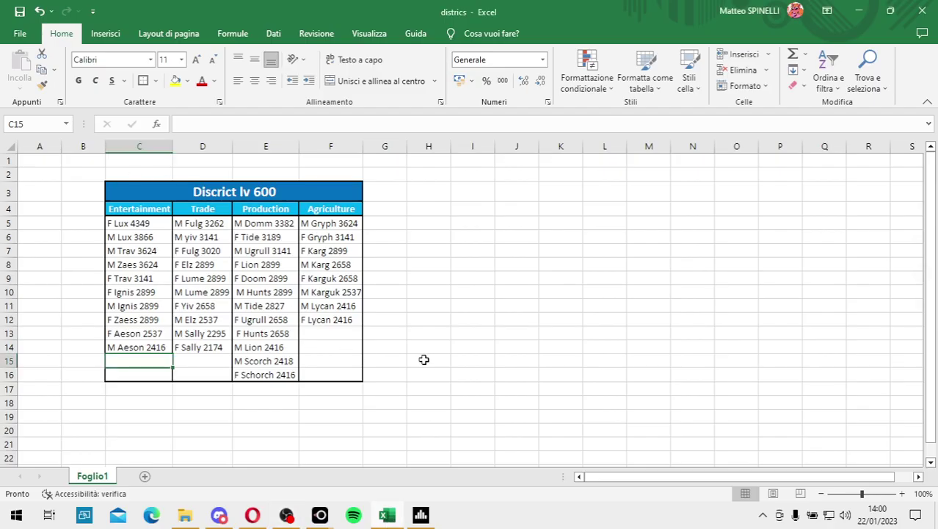
- Copy the Discrict lv 600 table C3:F16 and paste the duplicate at J3
click(423, 359)
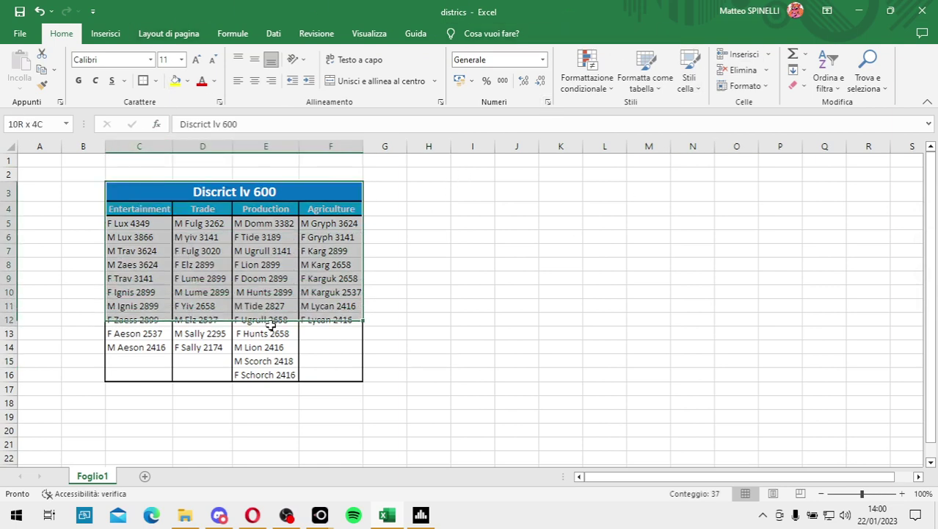
drag(130, 192, 300, 371)
key(ctrl+c)
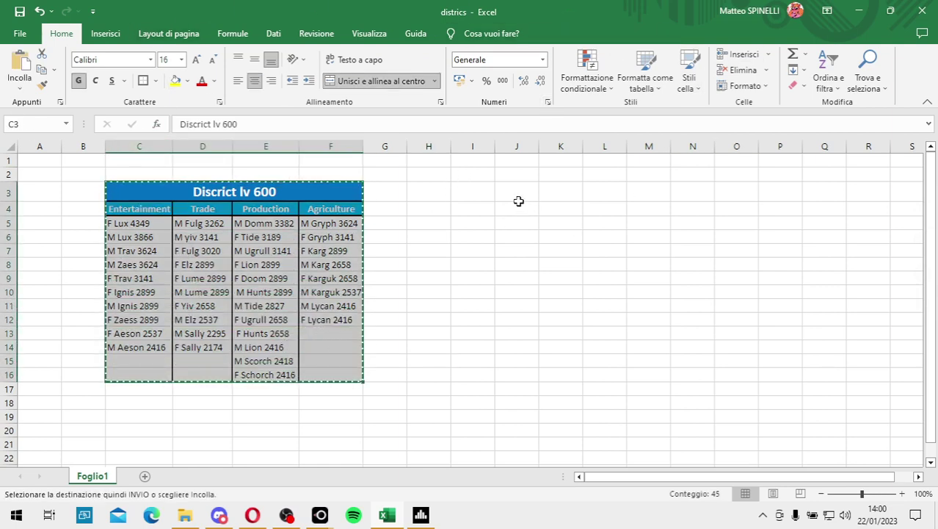
click(505, 192)
key(ctrl+v)
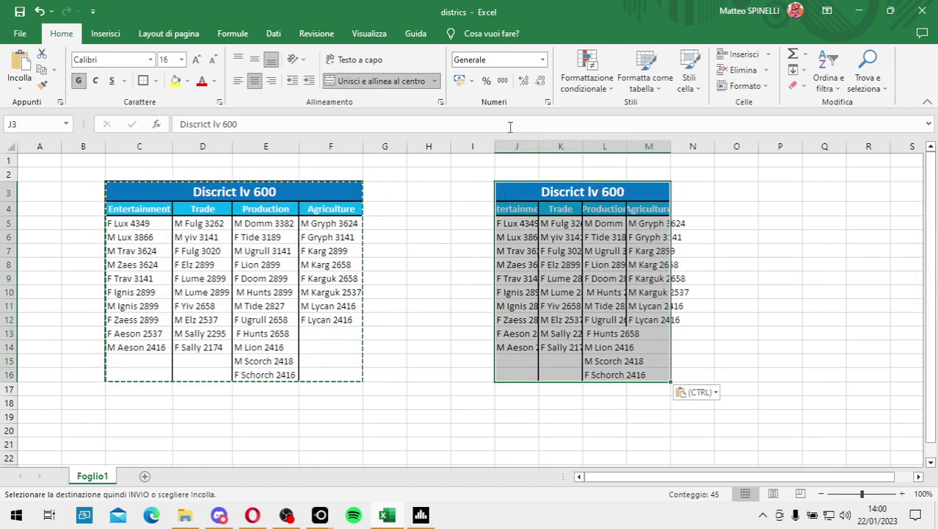
- Autofit columns J through M of the copy, then switch to OBS Studio
double_click(539, 146)
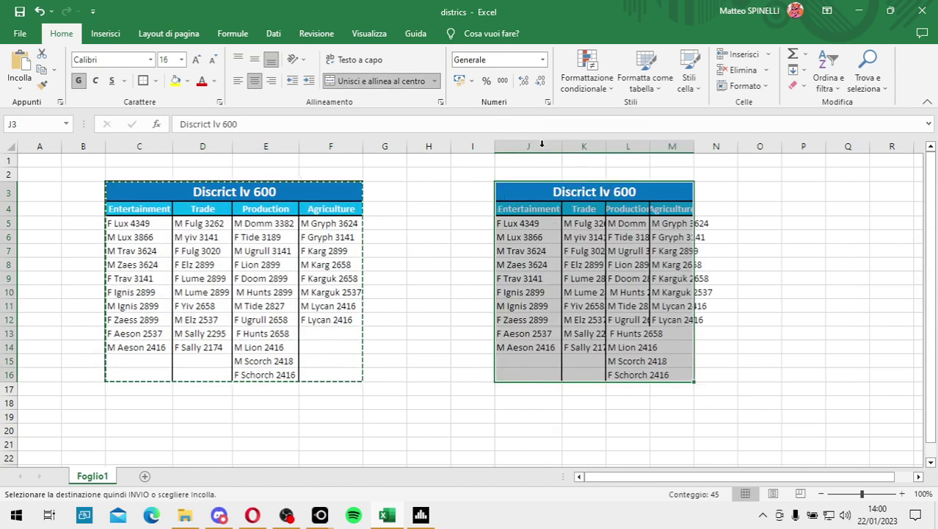
double_click(603, 146)
double_click(665, 146)
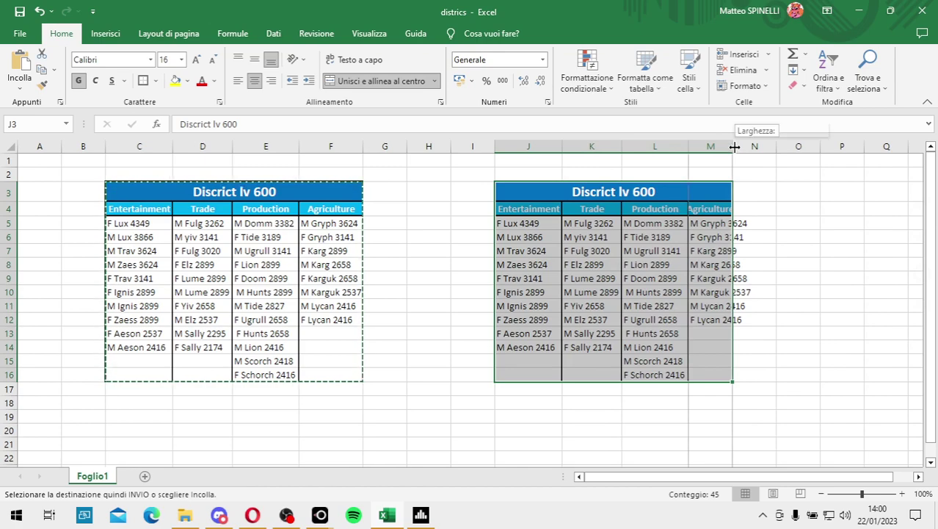
double_click(736, 147)
click(286, 515)
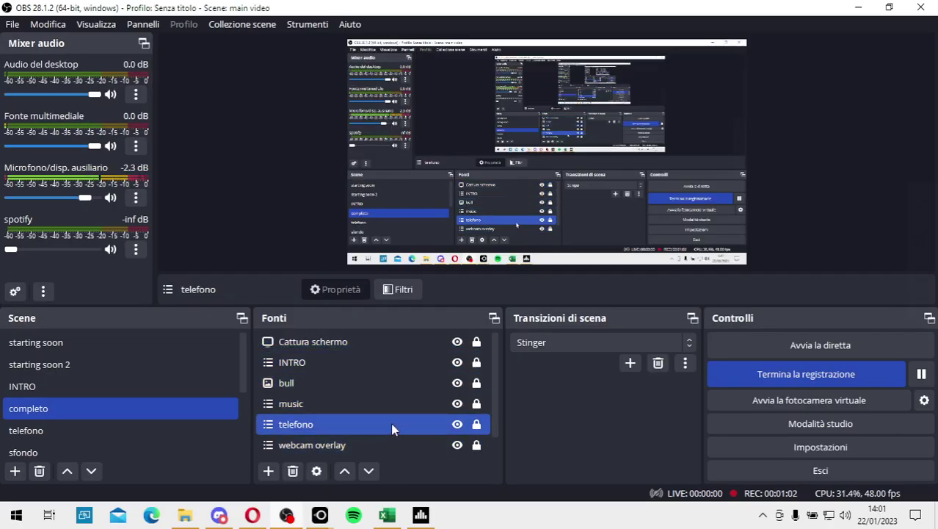
- Move the telefono source to the top of the list and shift the phone overlay right
click(344, 473)
click(345, 474)
click(345, 474)
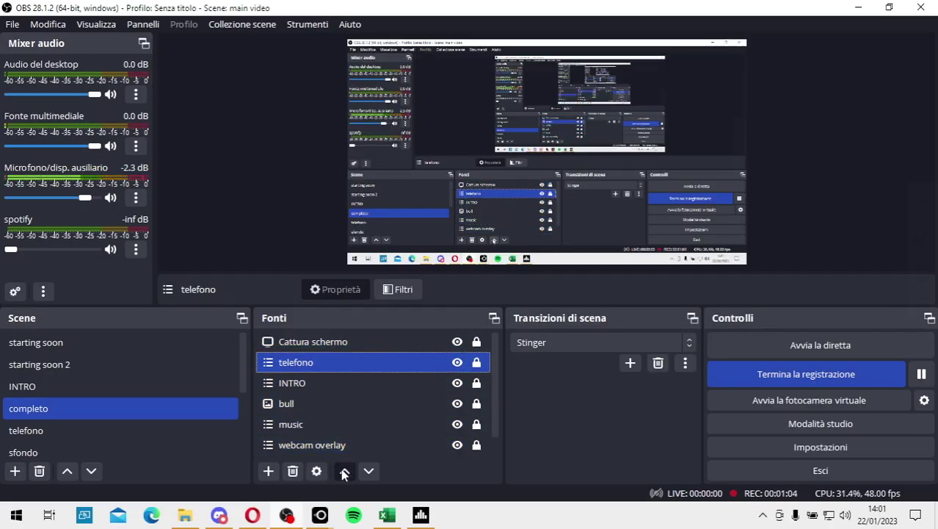
click(344, 473)
drag(547, 151, 592, 152)
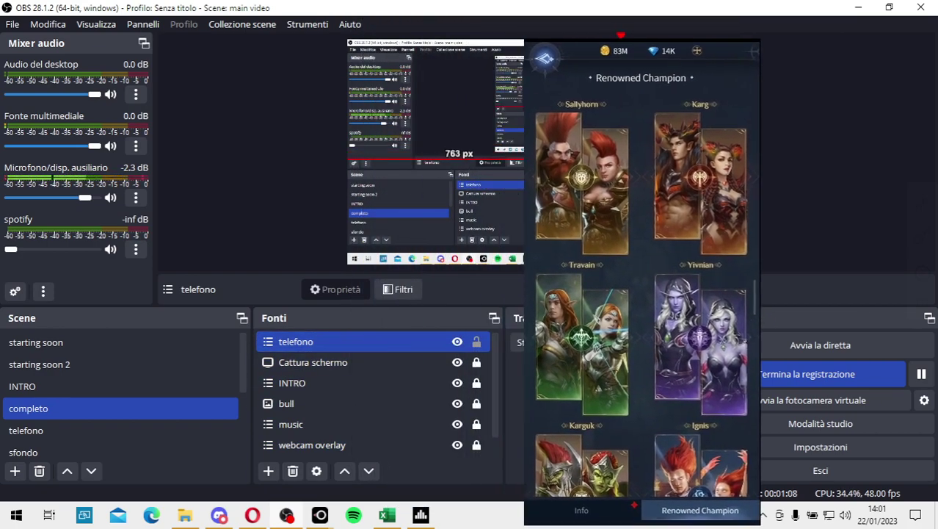
drag(591, 152, 686, 150)
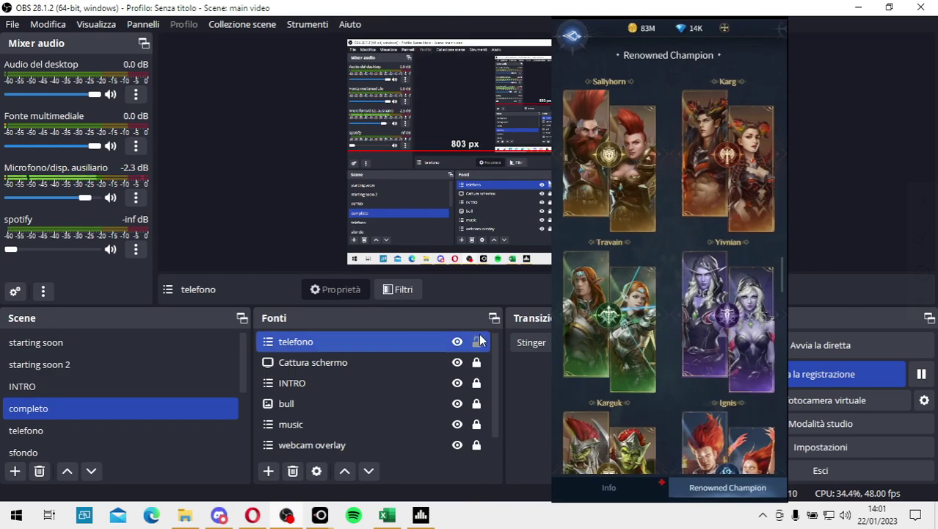
- Unlock telefono, drag the phone overlay further right and up, and return to Excel
click(387, 515)
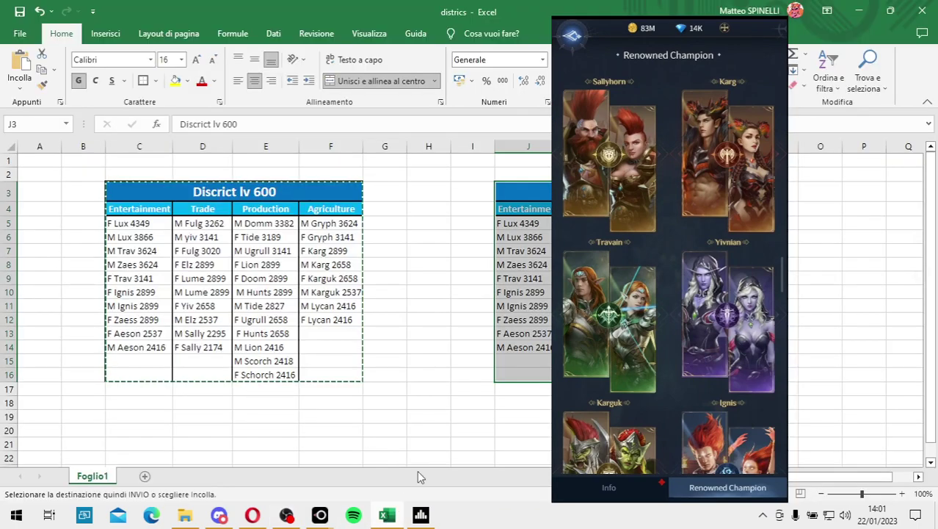
click(284, 516)
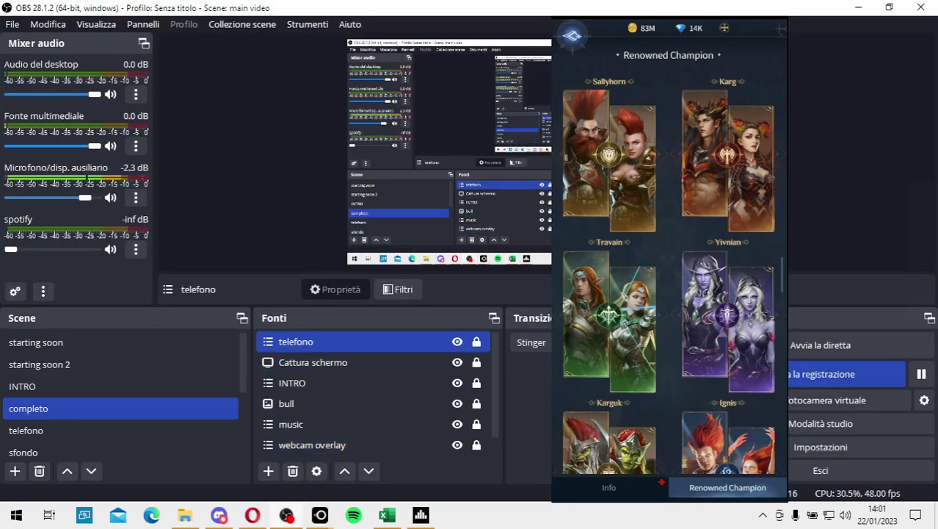
click(477, 343)
mouse_move(668, 257)
mouse_down()
mouse_move(790, 242)
mouse_move(784, 280)
mouse_up()
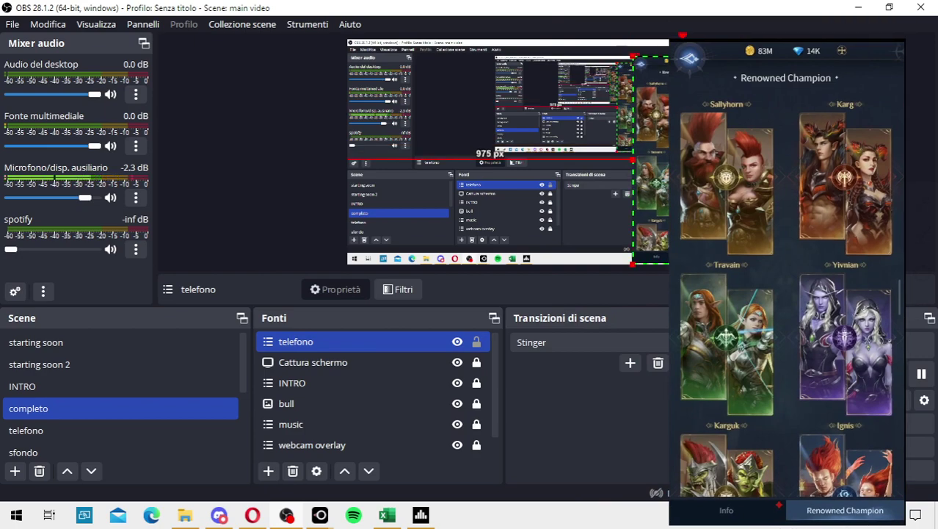
click(382, 517)
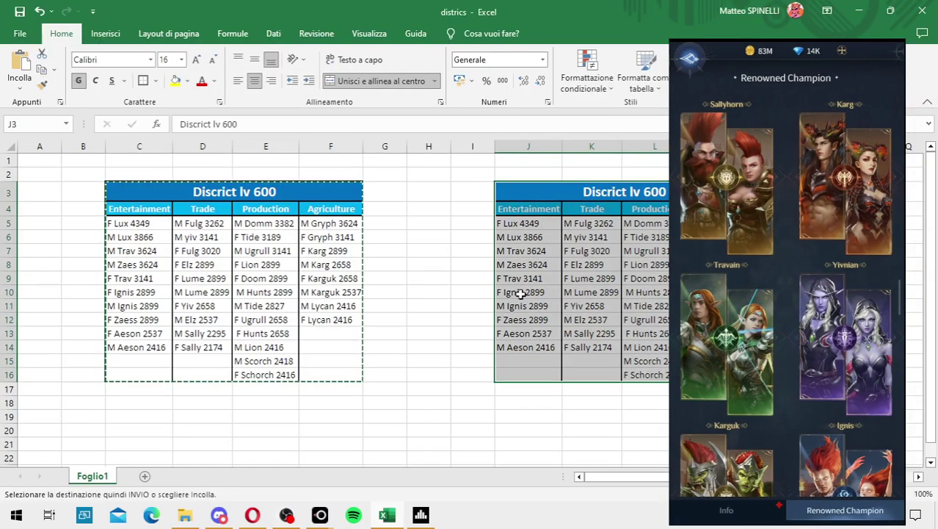
- Unmerge the copied table's title cell J3 so the block can be moved
drag(507, 191, 704, 374)
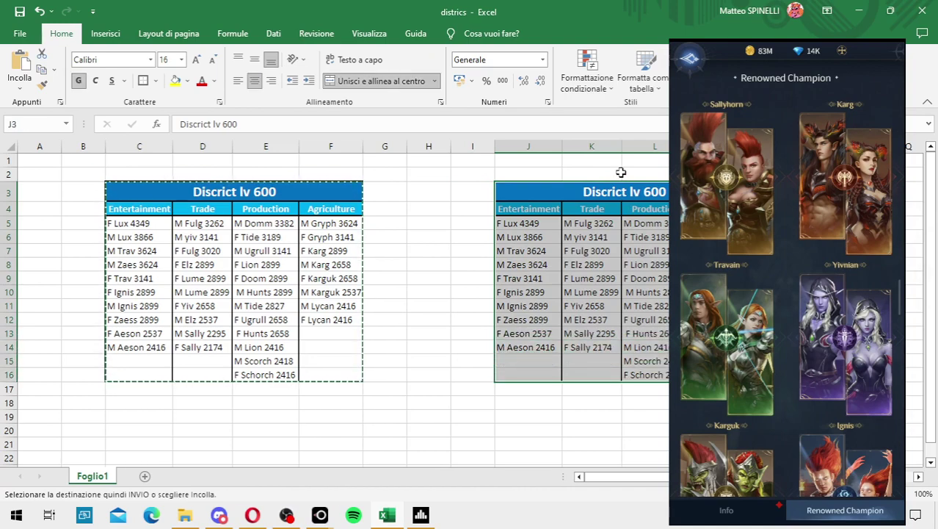
drag(617, 183, 535, 183)
click(474, 298)
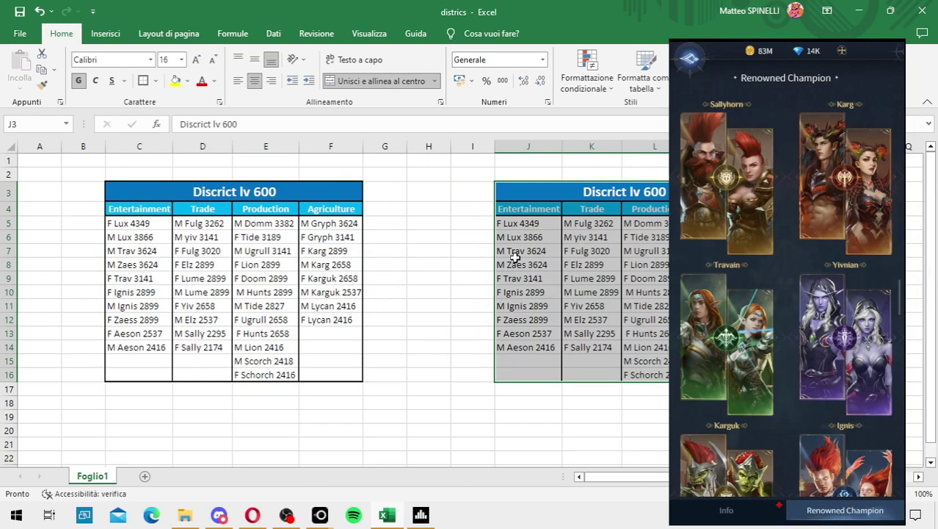
click(534, 192)
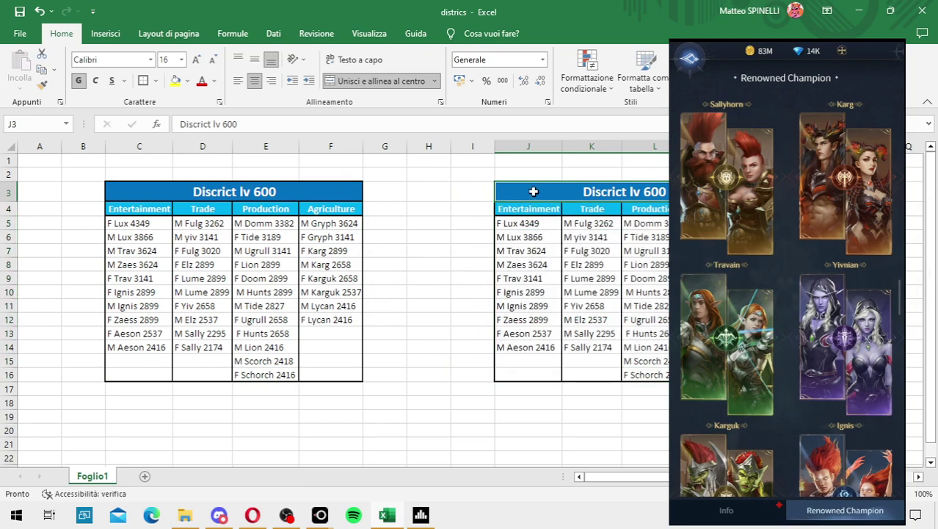
click(435, 82)
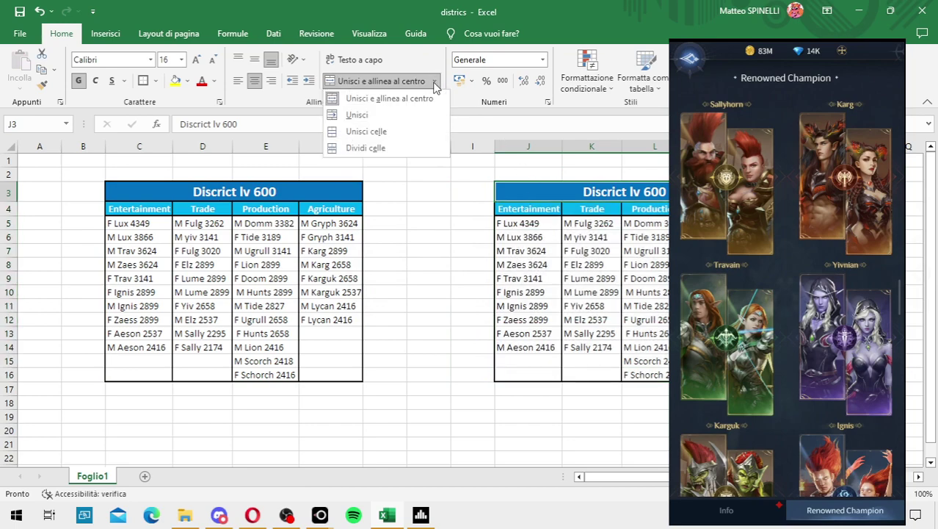
click(387, 149)
- Move the copied table to H3:K16 and merge and centre its title across H3:K3
drag(509, 190, 705, 389)
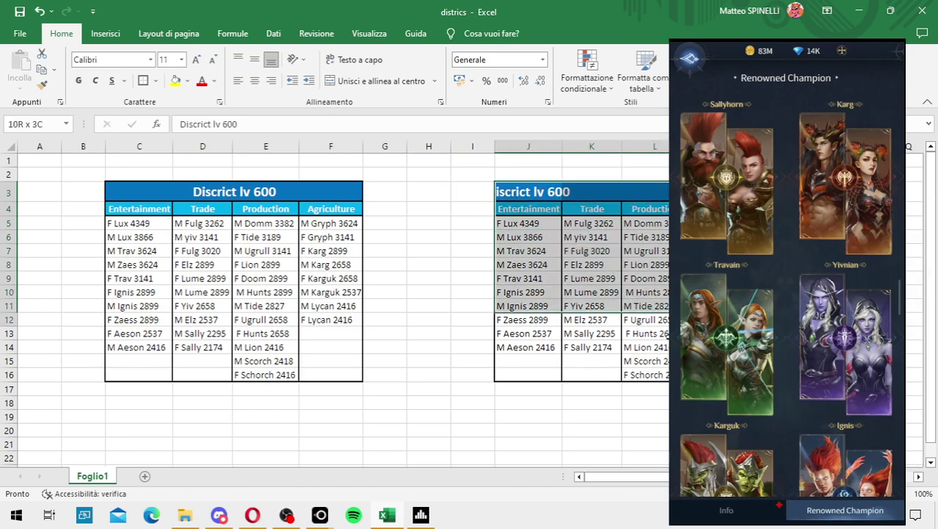
click(504, 237)
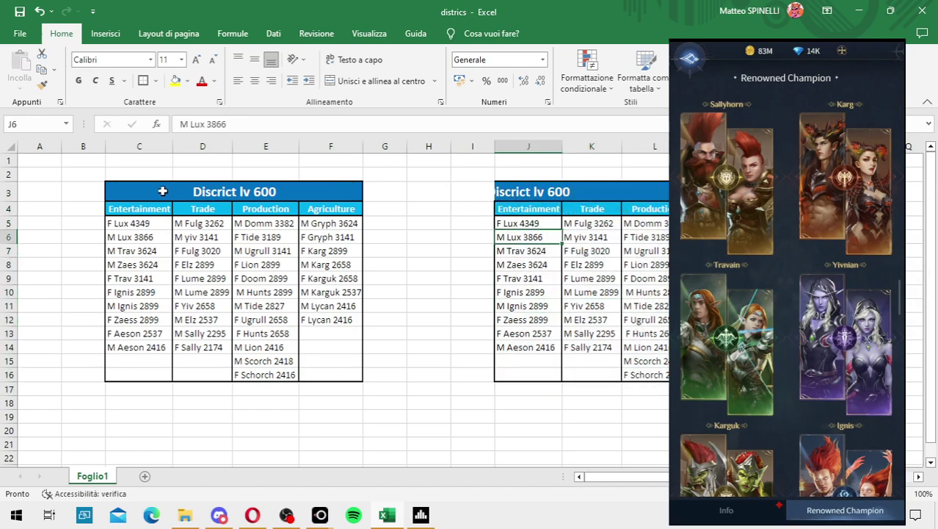
drag(162, 191, 440, 279)
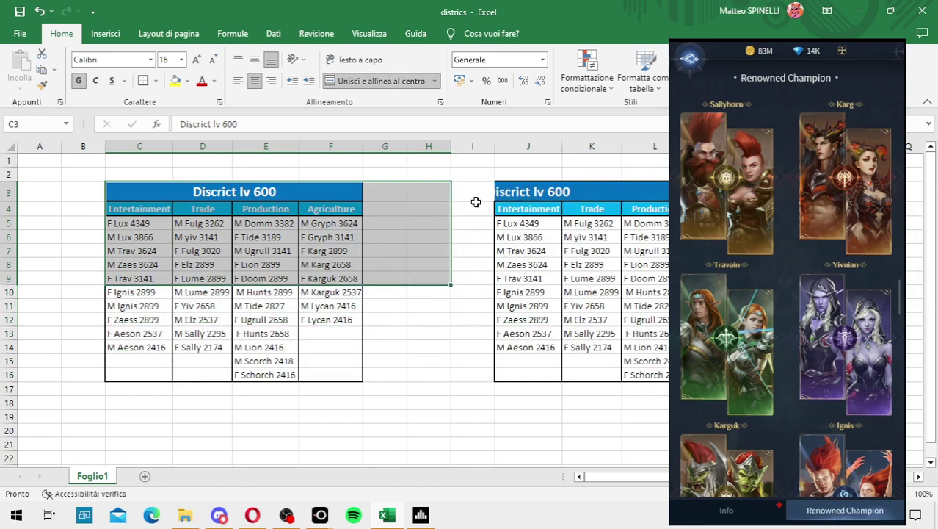
drag(507, 191, 697, 375)
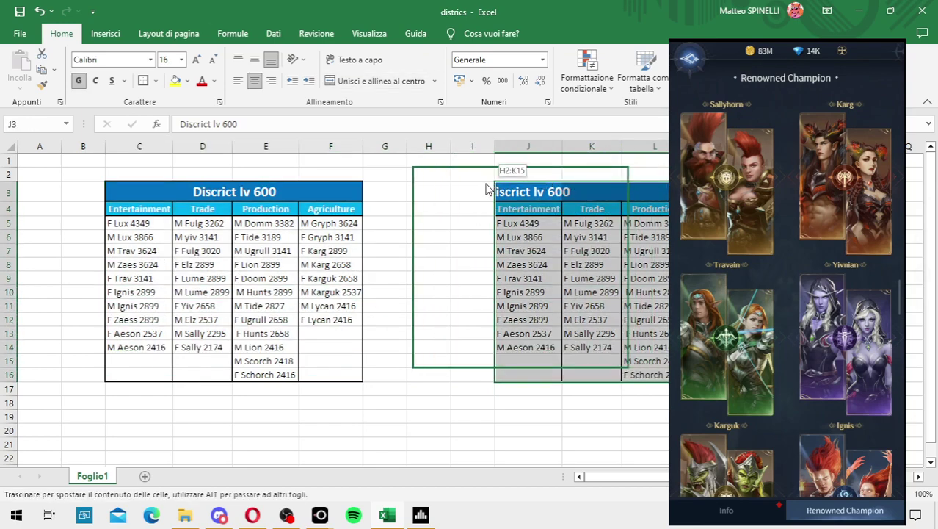
drag(603, 185, 515, 185)
drag(599, 189, 446, 191)
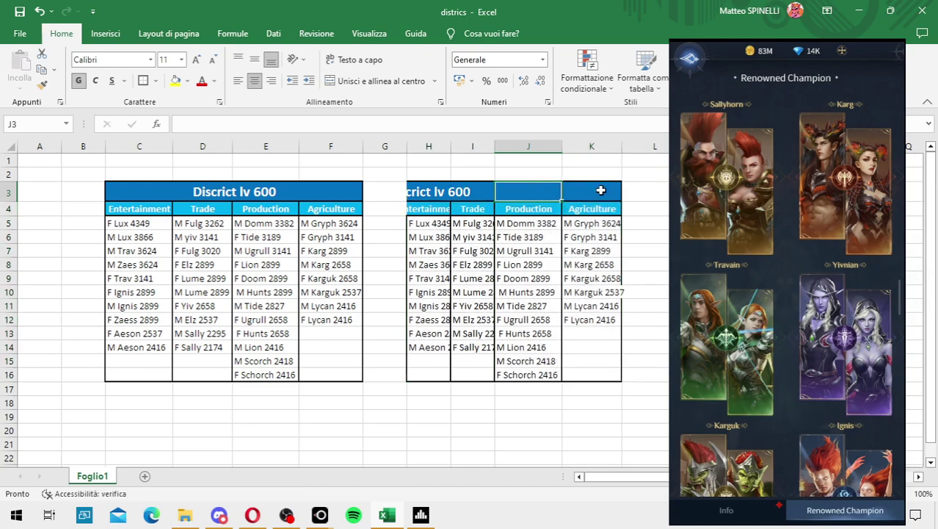
click(392, 79)
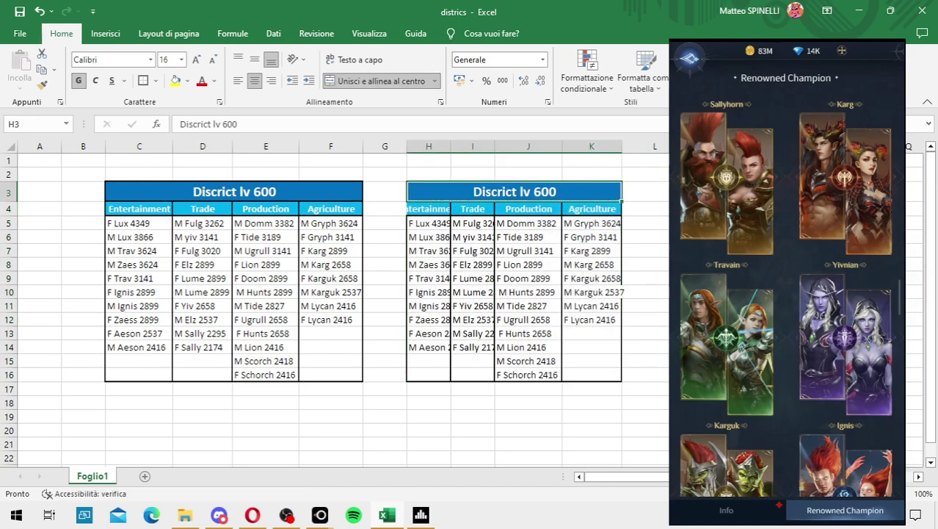
click(719, 250)
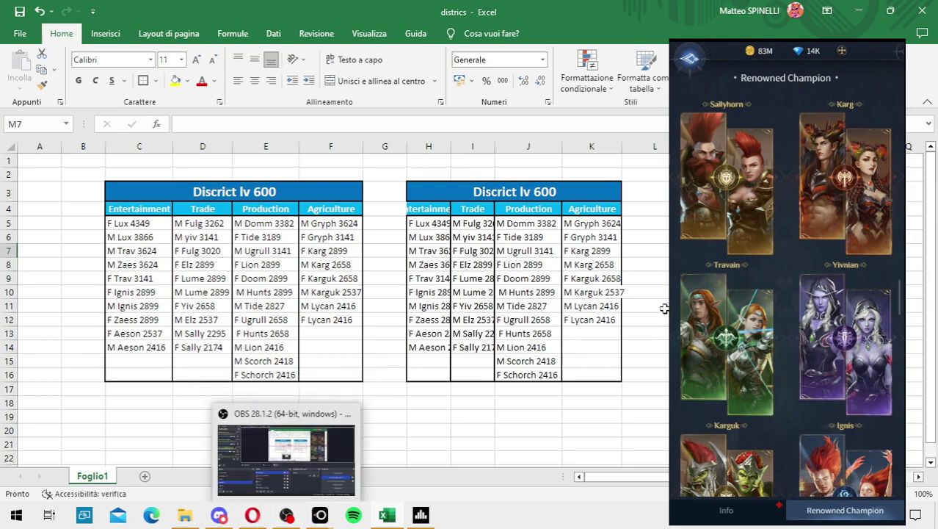
- Autofit column H and change F Lux's power in H5 to 9018
click(440, 146)
double_click(474, 146)
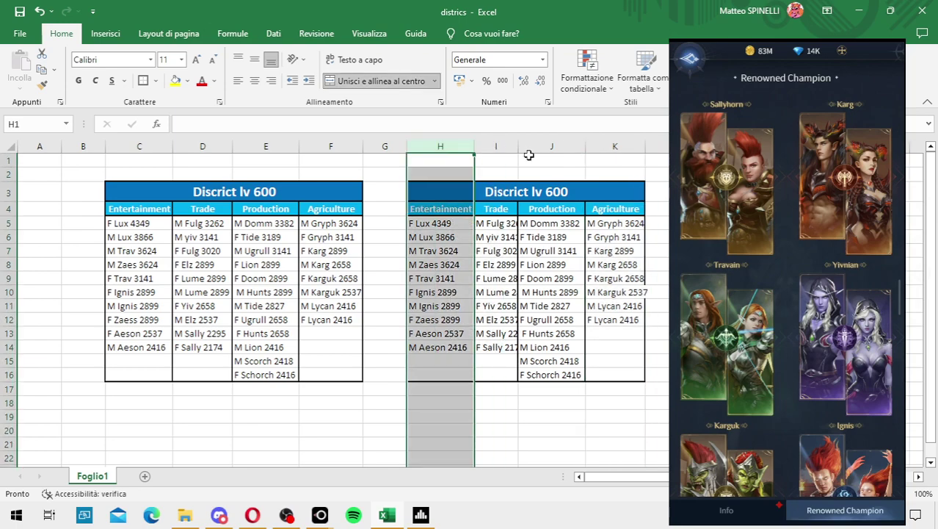
click(444, 234)
click(440, 224)
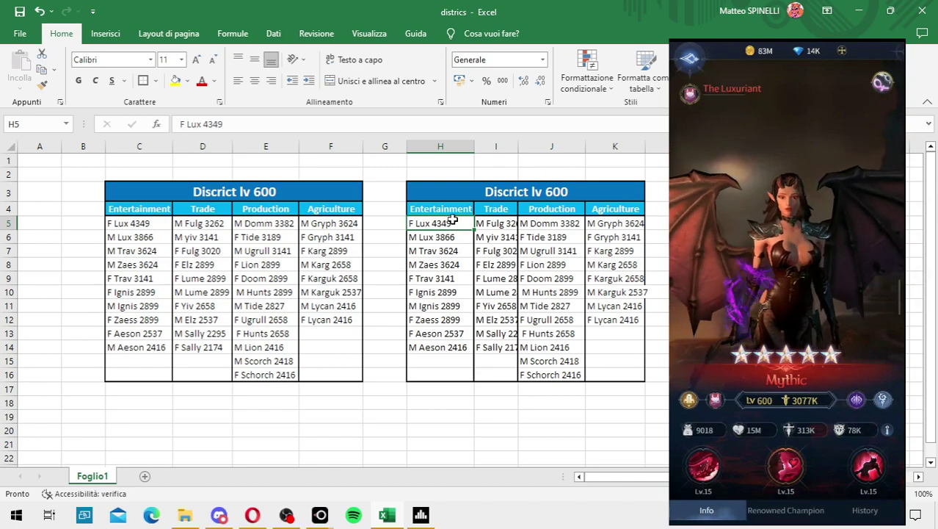
double_click(451, 222)
key(BackSpace)
key(BackSpace)
key(BackSpace)
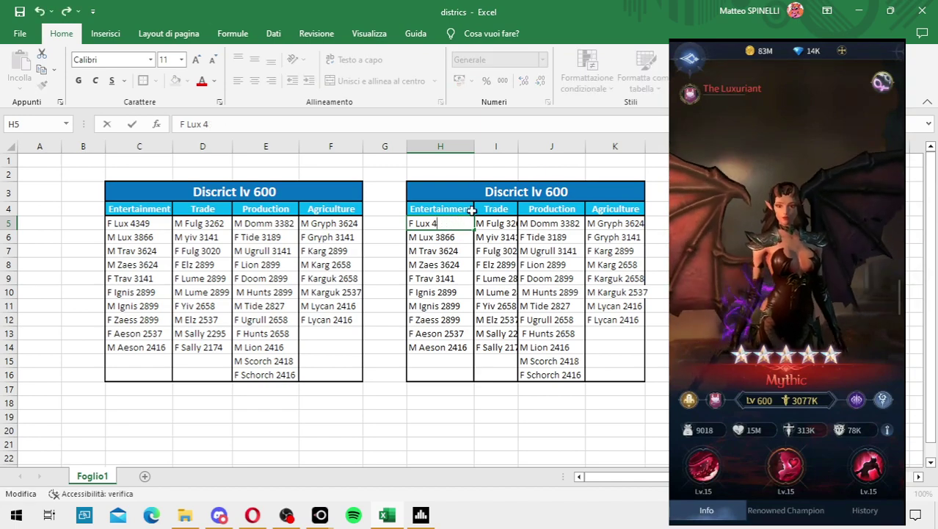
key(BackSpace)
text(90)
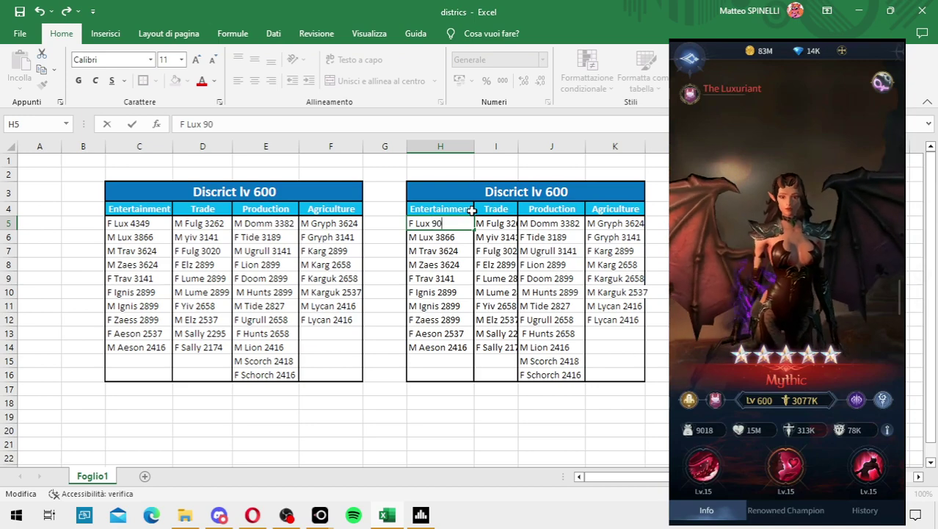
text(18)
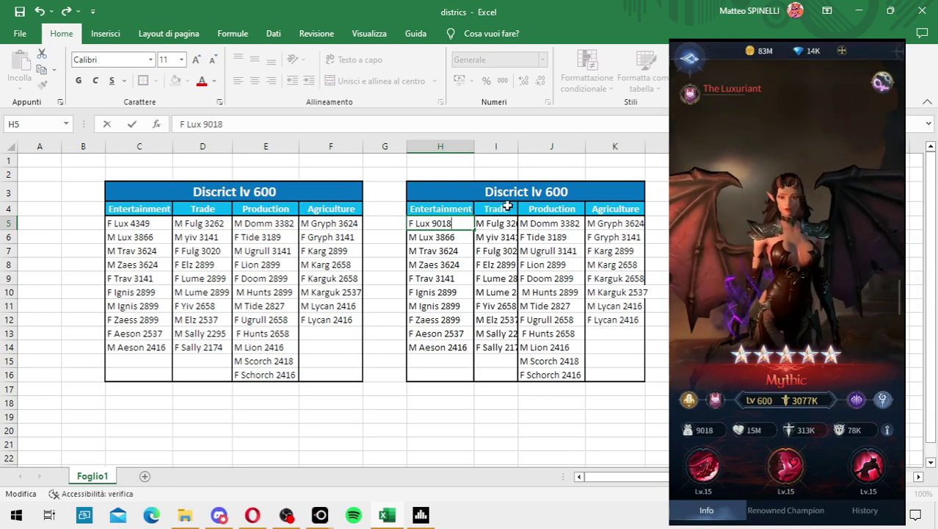
click(455, 234)
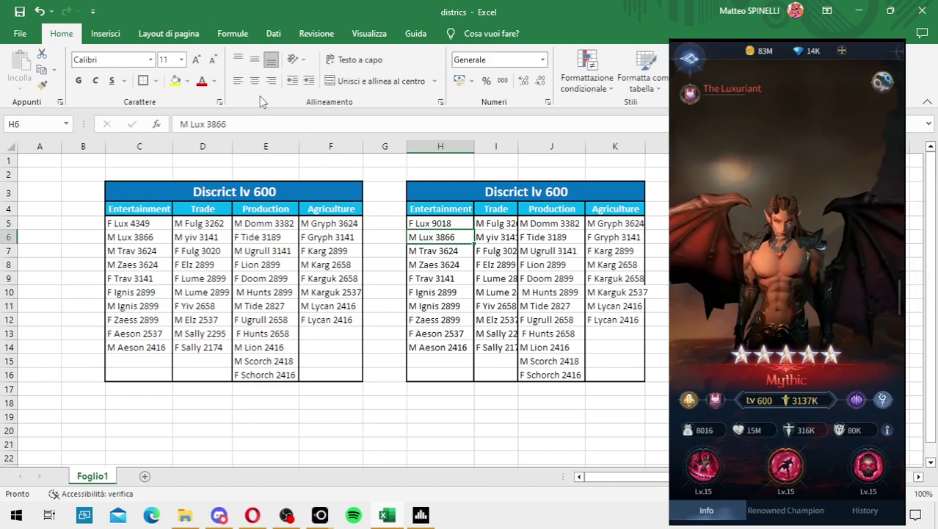
- Update M Lux to 8016 and M Trav to 7515 in the Entertainment column
click(240, 124)
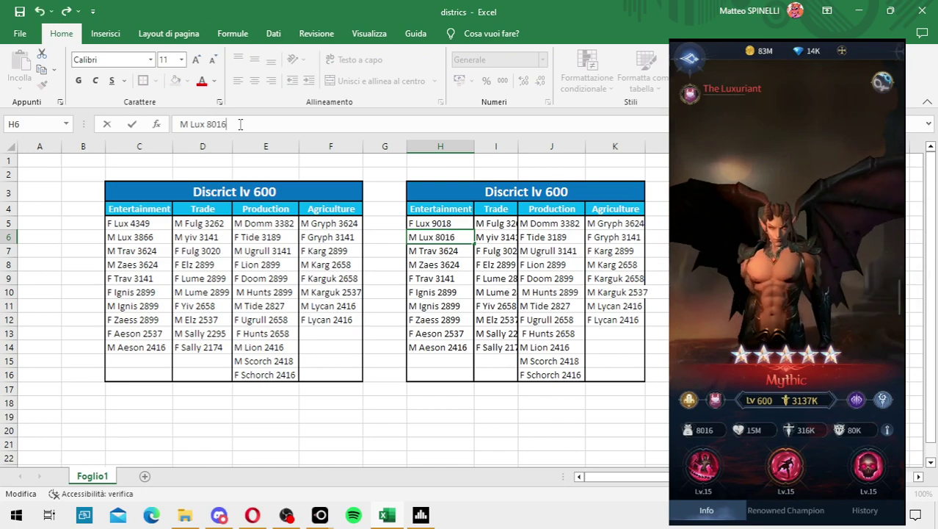
click(437, 248)
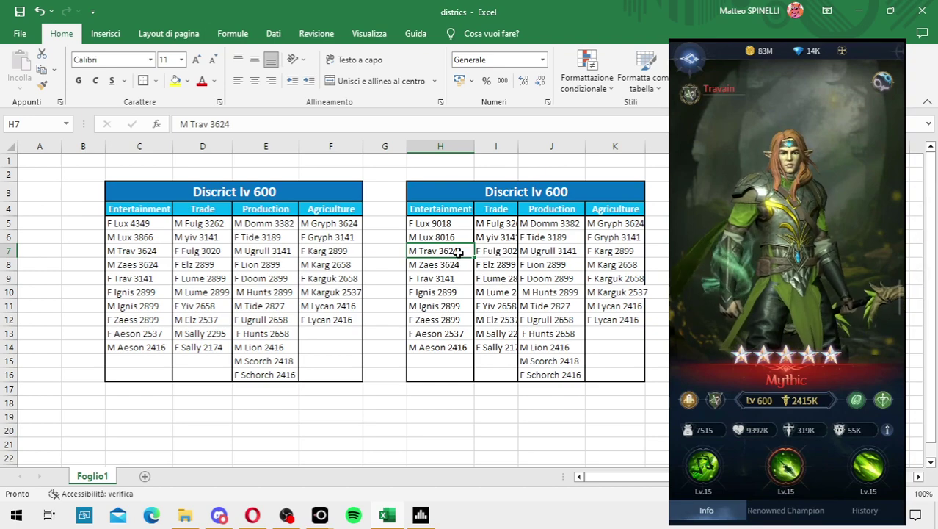
drag(229, 124, 211, 124)
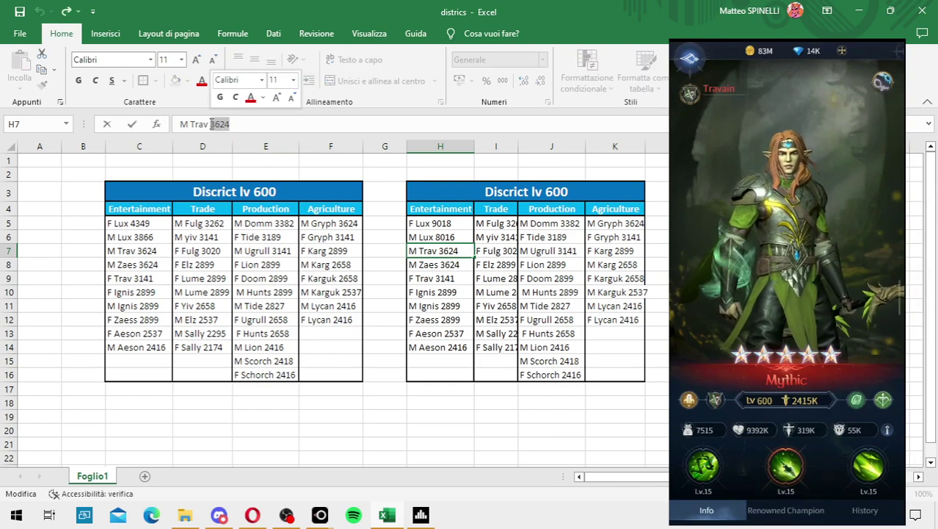
text(7515)
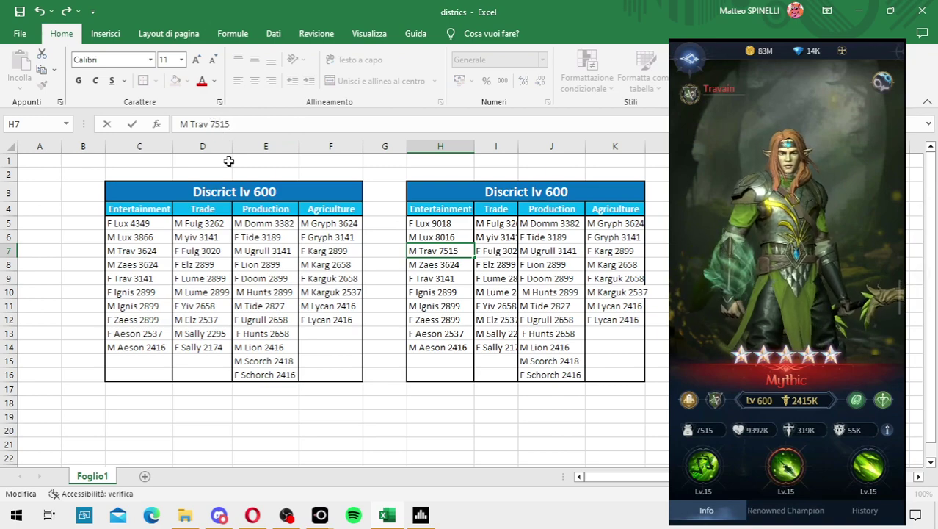
click(438, 266)
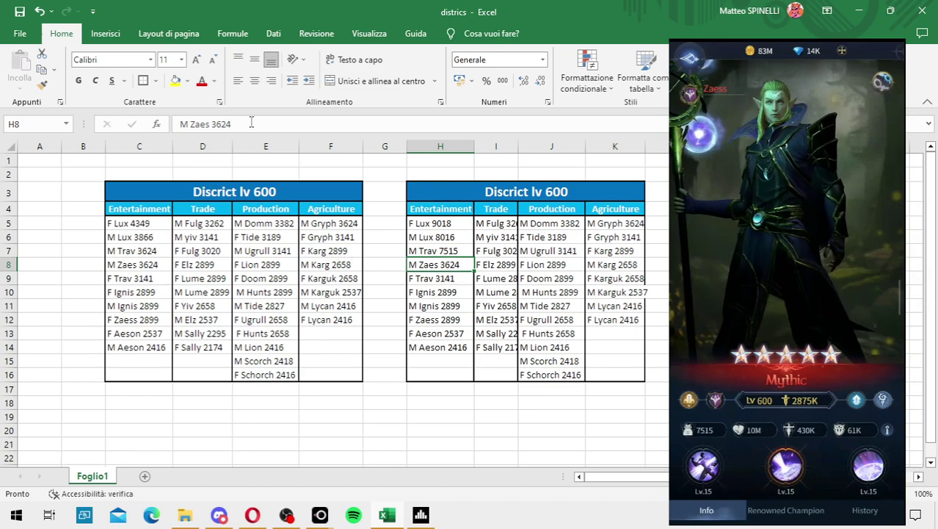
- Update M Zaes to 7515, F Trav to 6513 and F Ignis to 6012
drag(232, 124, 212, 124)
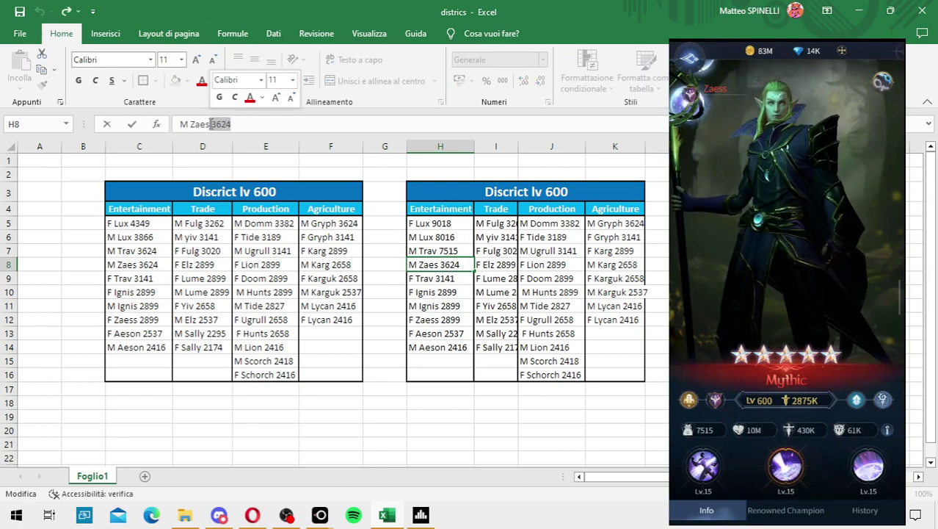
text(7515)
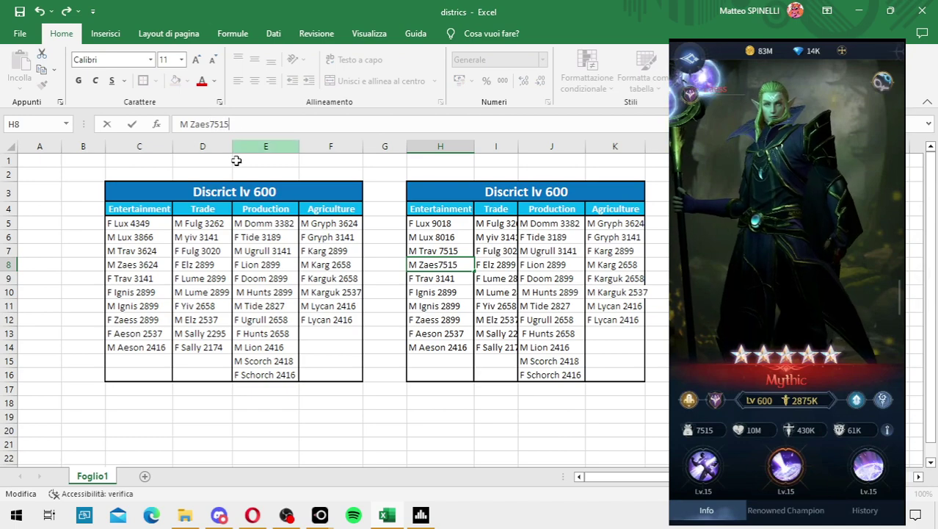
key(Return)
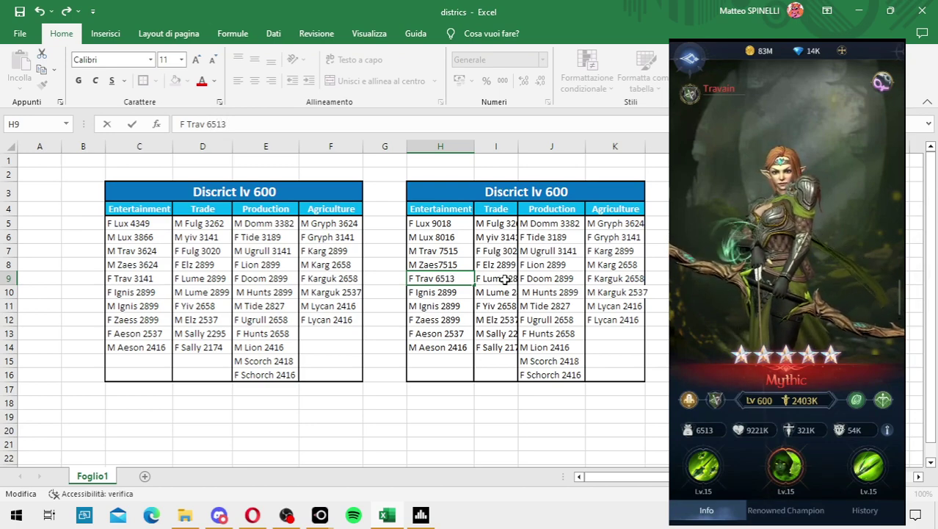
key(Return)
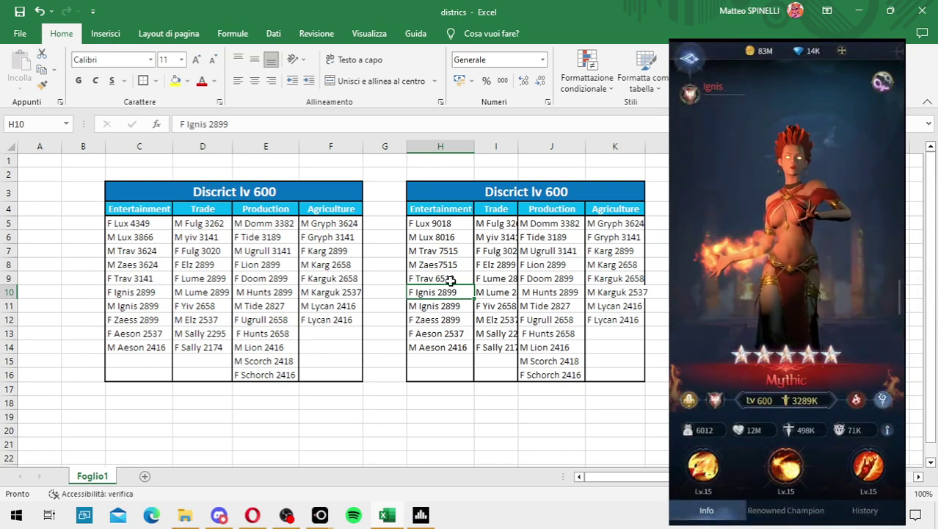
click(222, 124)
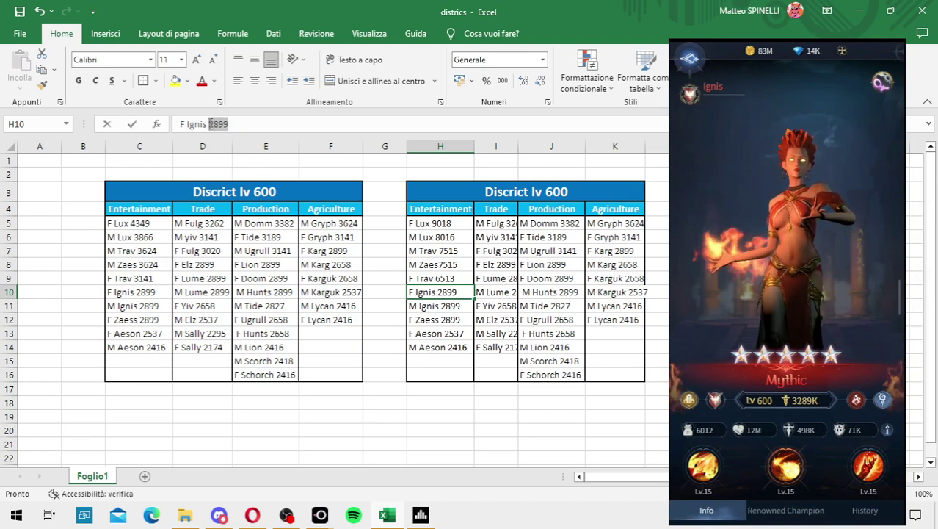
double_click(218, 124)
text(601)
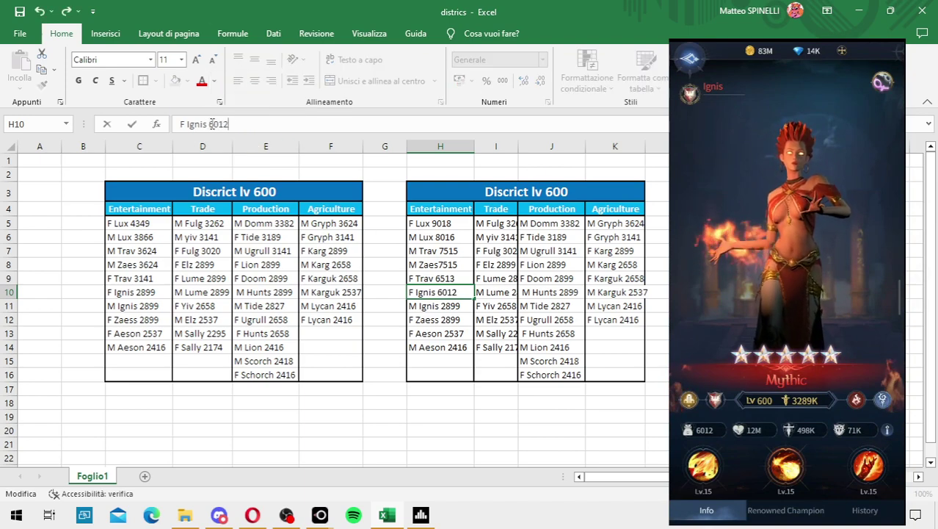
click(431, 310)
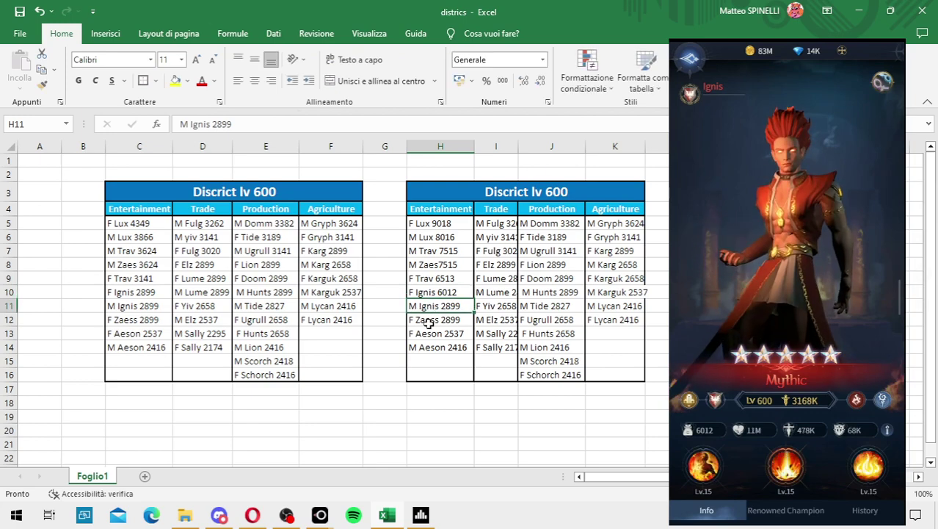
- Set M Ignis and F Zaess to 6012, F Aeson to 5261 and M Aeson to 5010
drag(231, 124, 215, 126)
text(601)
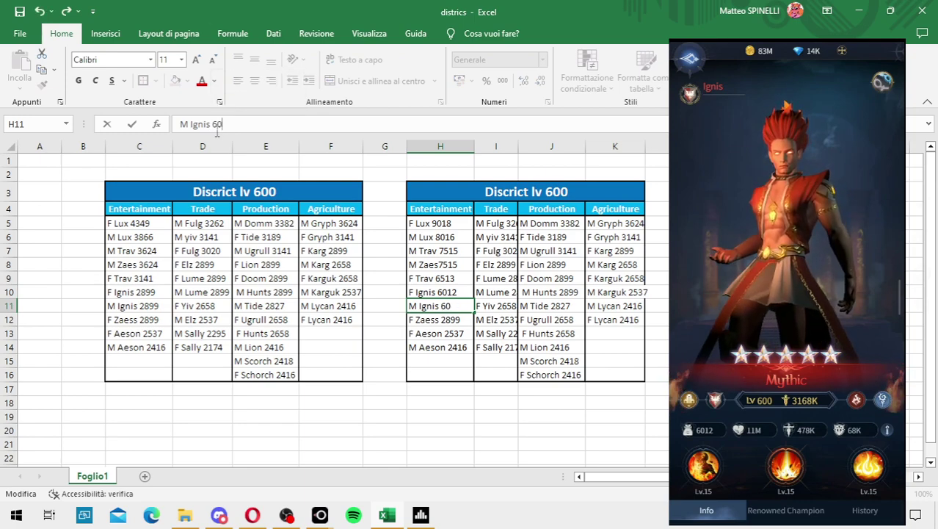
click(438, 323)
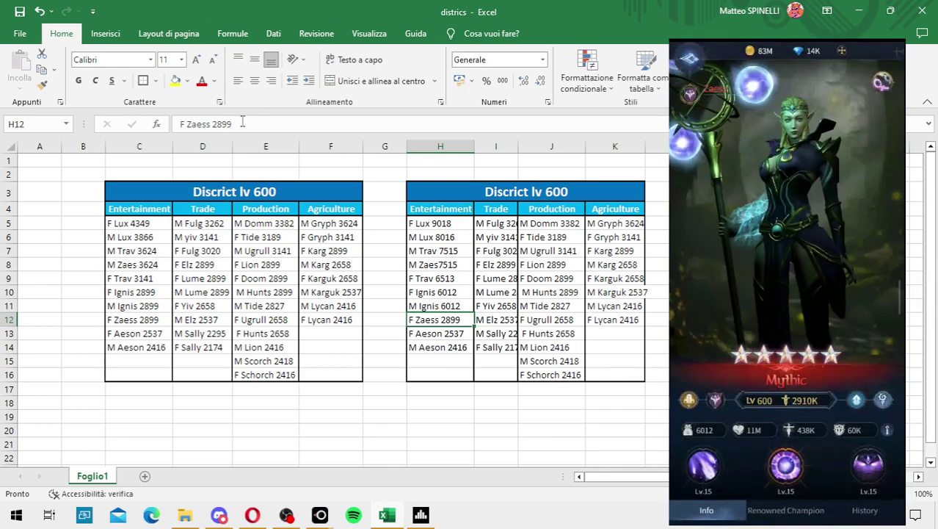
double_click(215, 125)
text(6012)
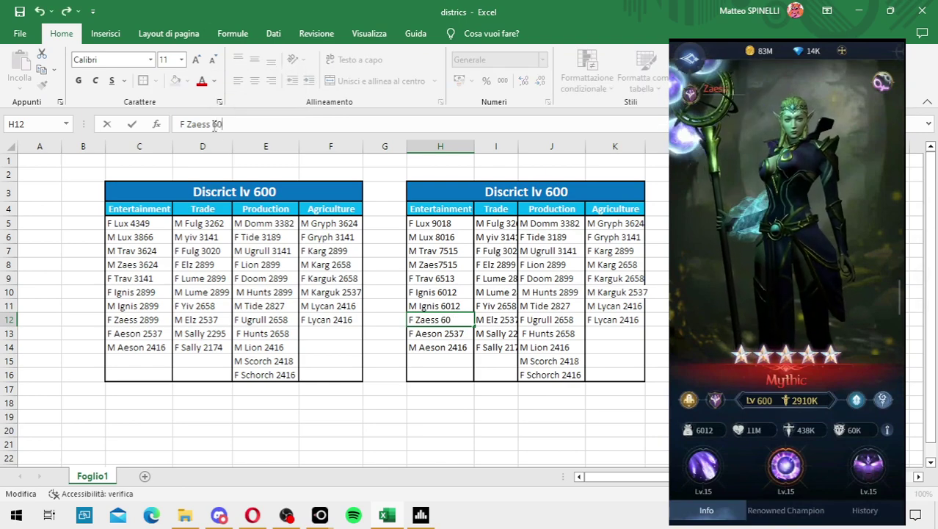
click(436, 334)
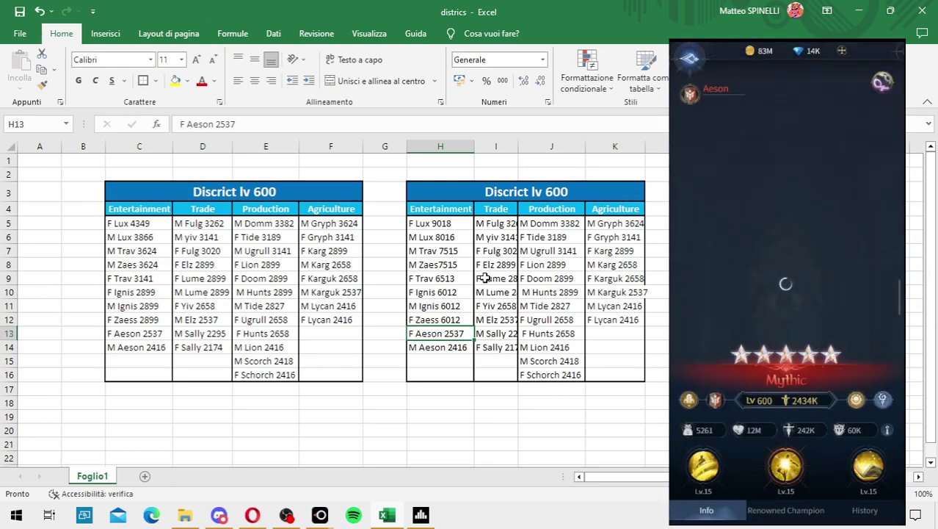
double_click(218, 124)
text(5)
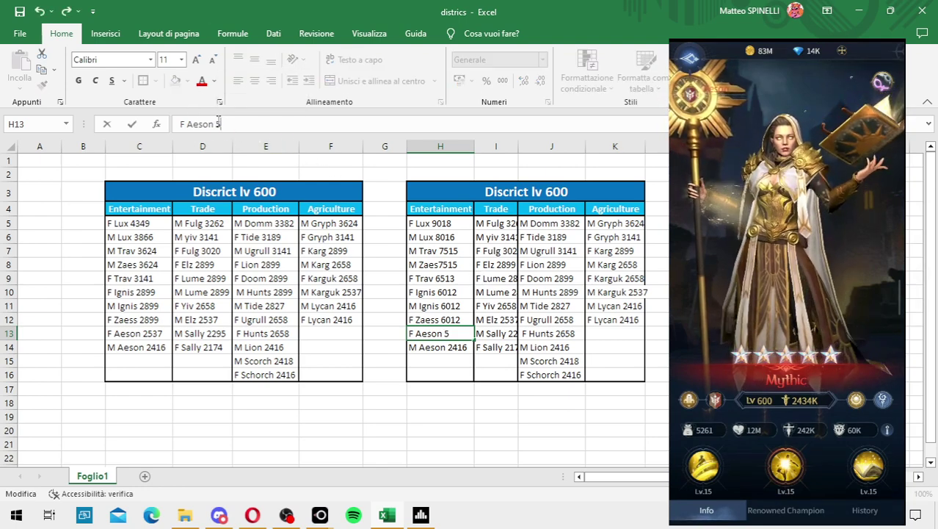
text(261)
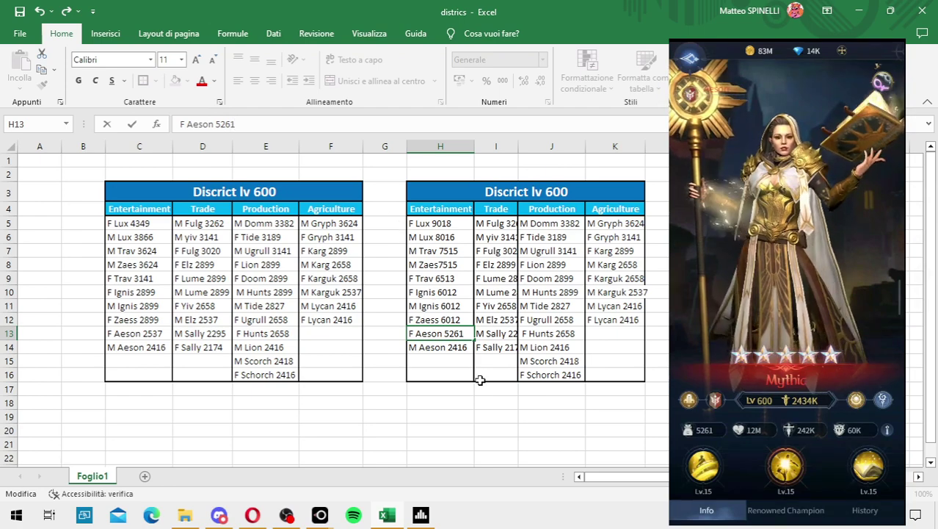
click(448, 349)
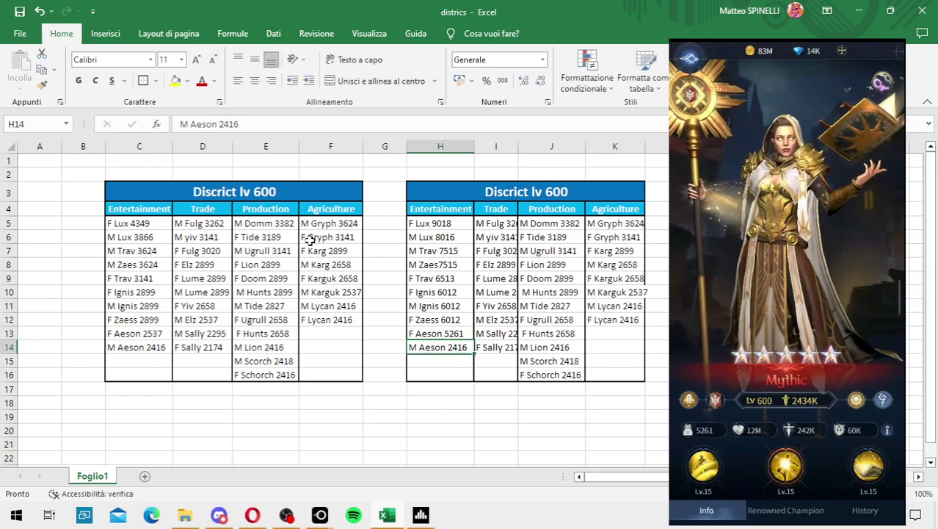
double_click(227, 124)
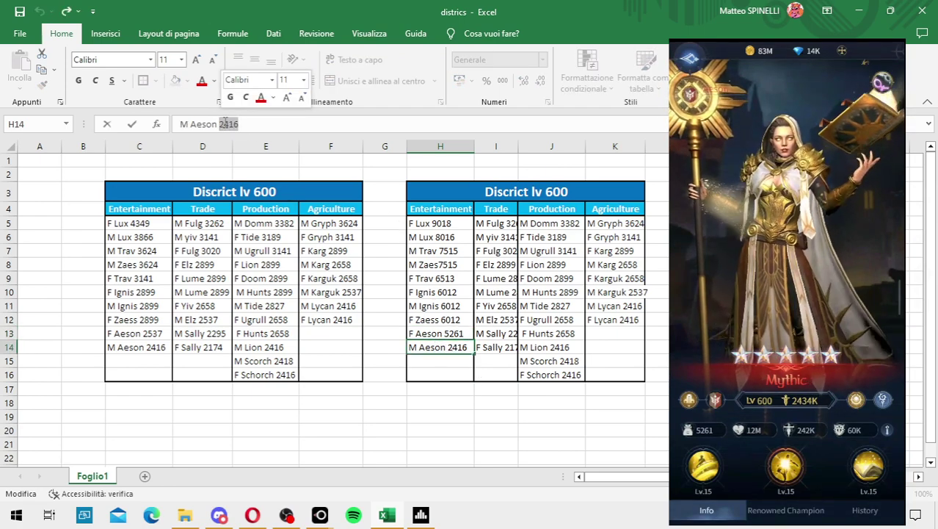
text(50)
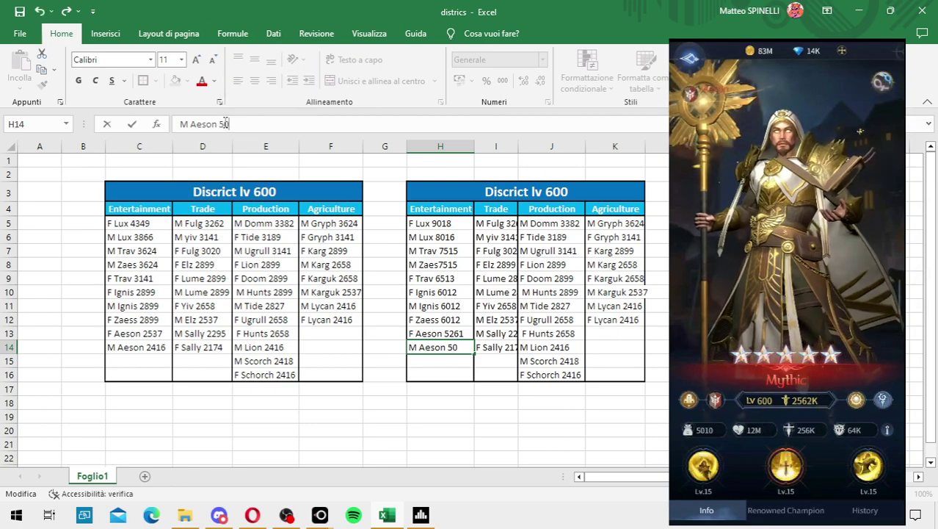
text(10)
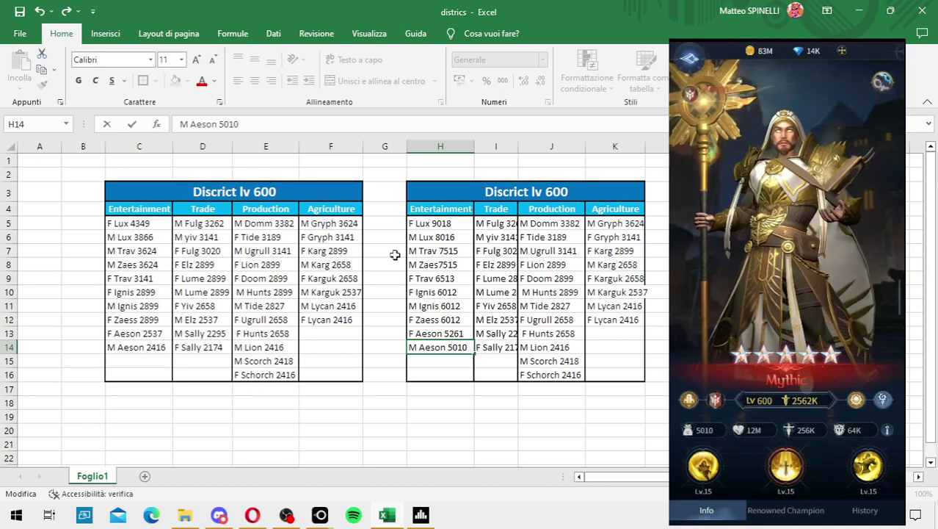
click(502, 224)
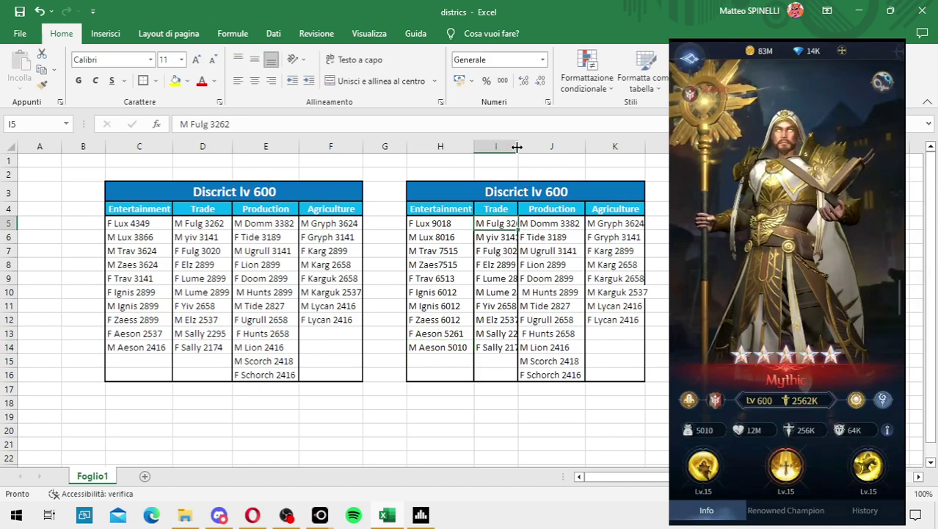
- Autofit column I and update Trade powers: M Fulg 6764, M yiv 6513, F Fulg 6263
double_click(518, 146)
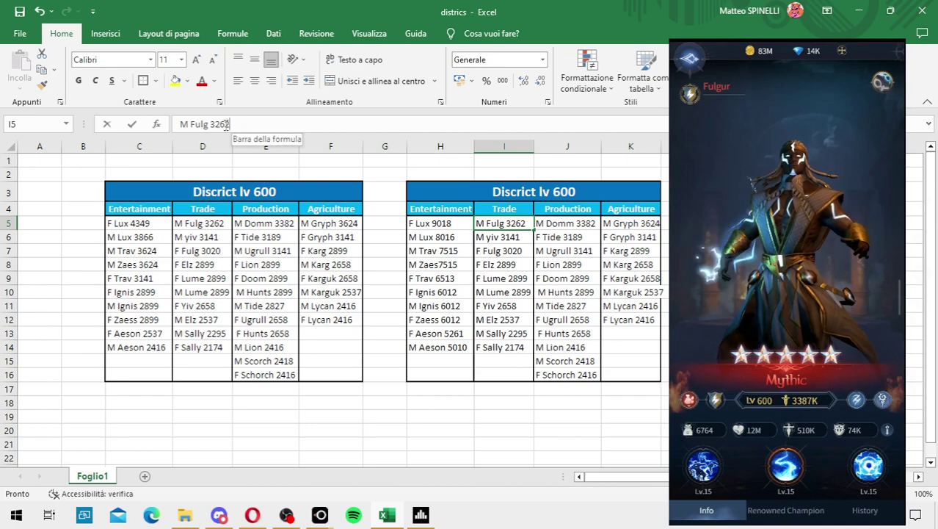
drag(230, 124, 211, 124)
text(6764)
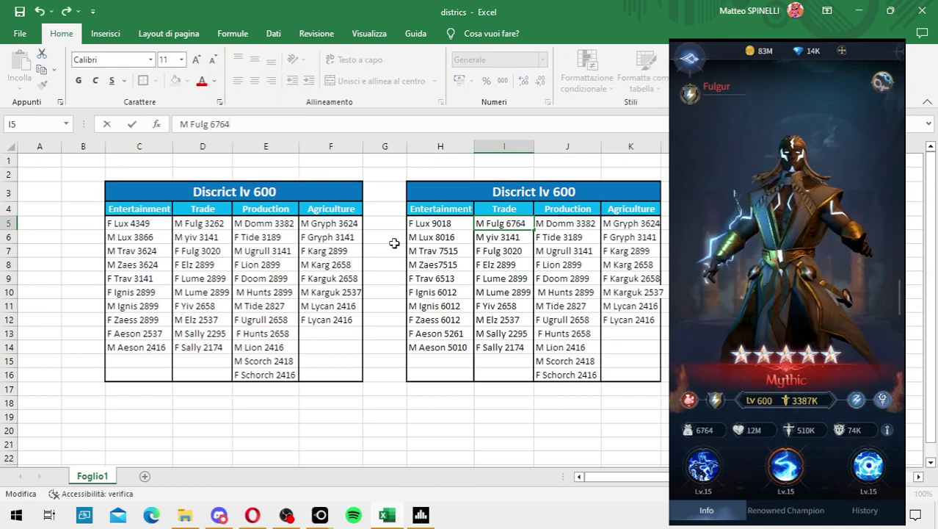
click(501, 237)
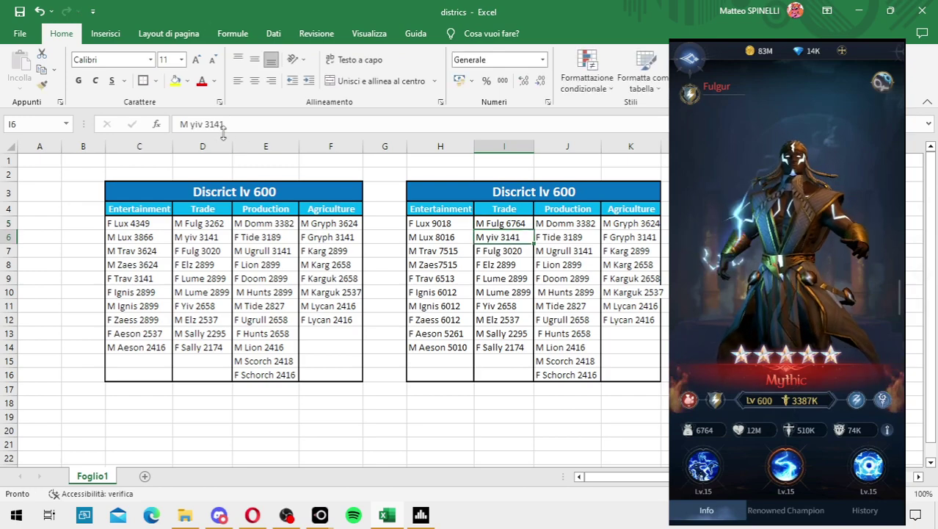
drag(224, 124, 209, 127)
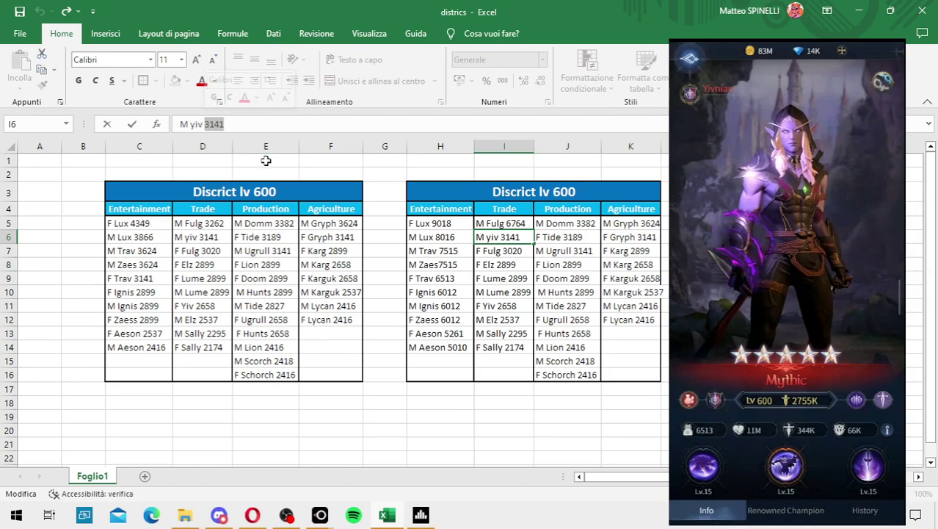
text(651)
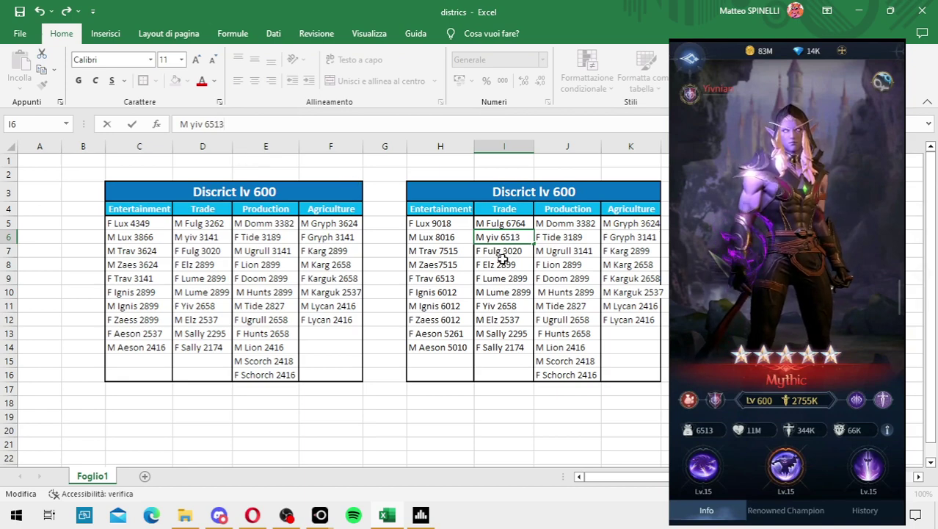
click(502, 263)
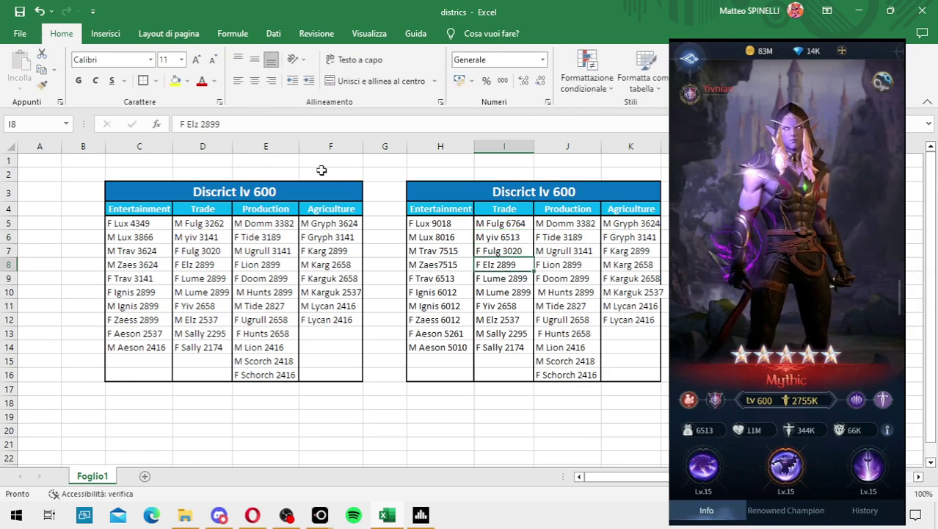
click(522, 249)
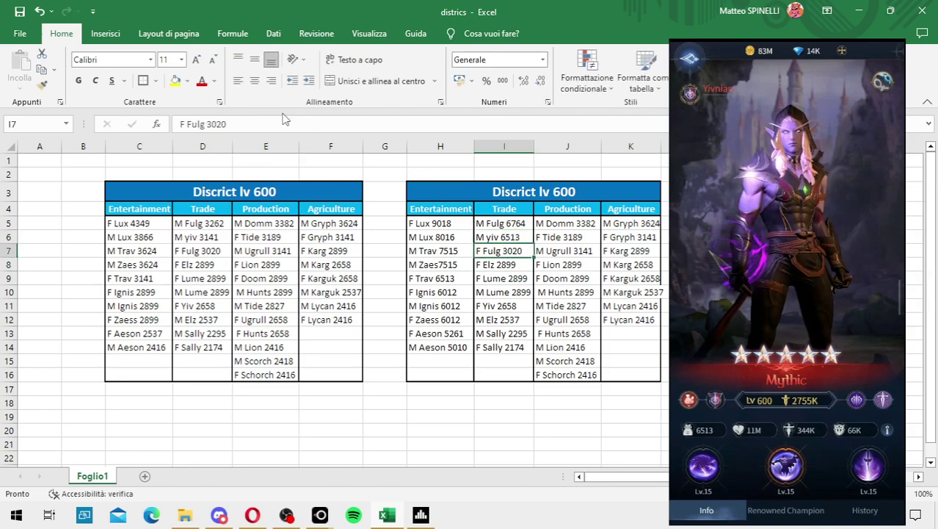
drag(212, 123, 211, 122)
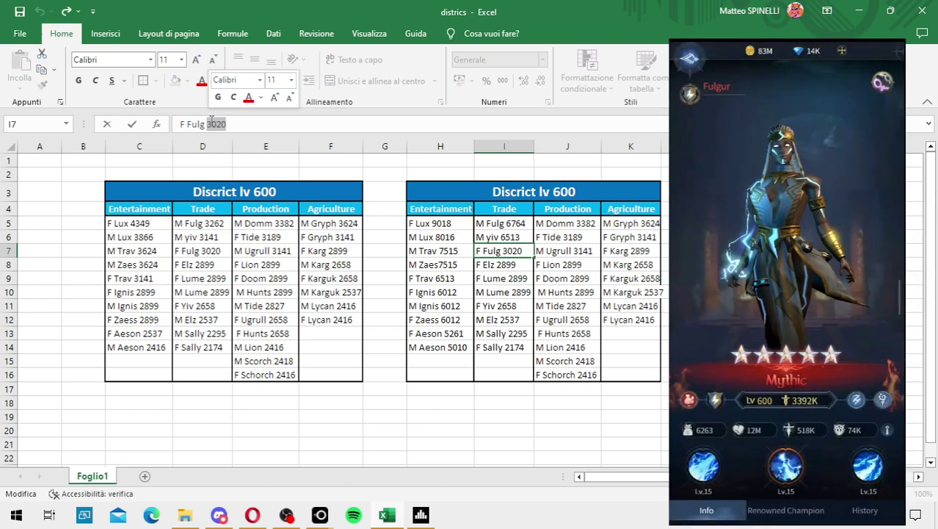
text(62)
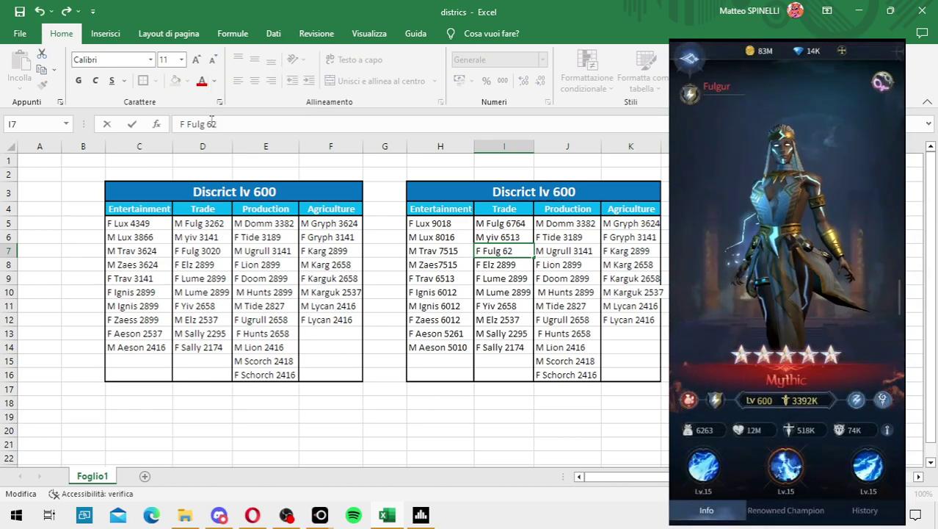
text(63)
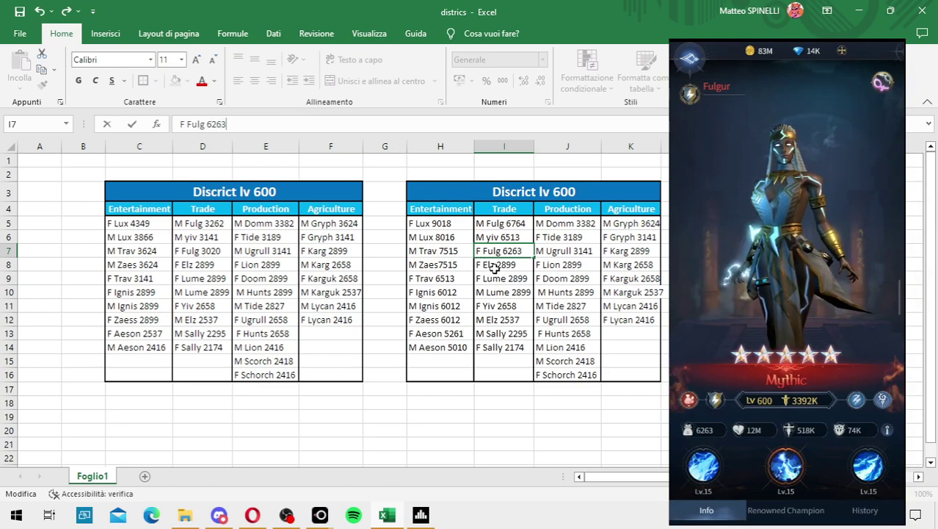
click(494, 269)
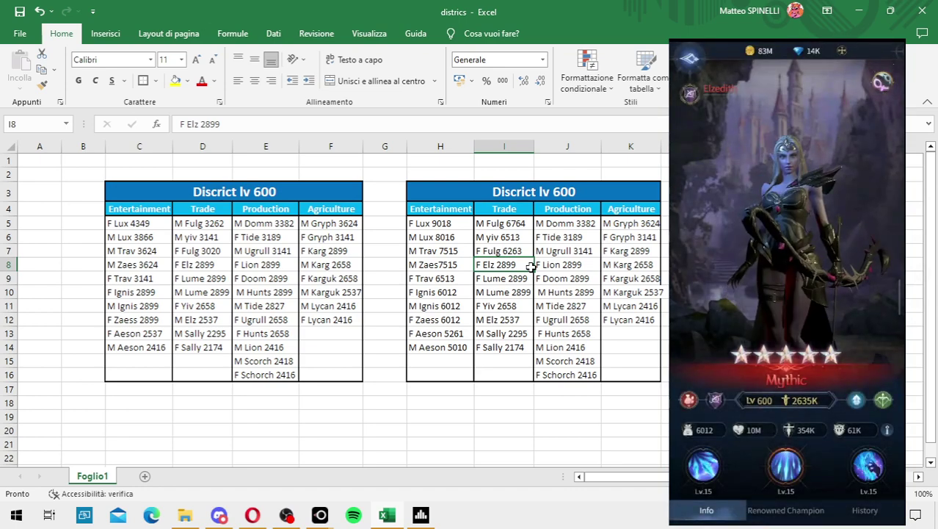
- Set F Elz, F Lume and M Lume to 6012 and F Yiv to 5511 in I8:I11
click(225, 124)
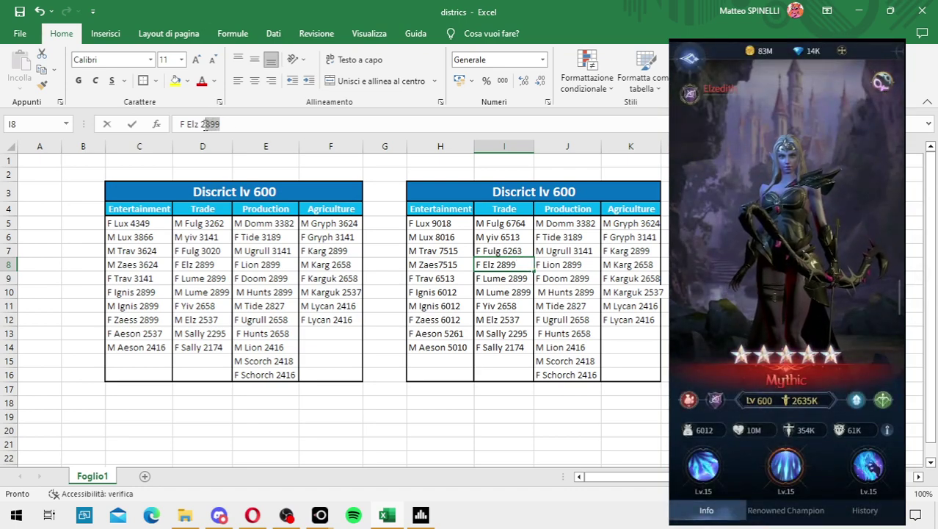
text(601)
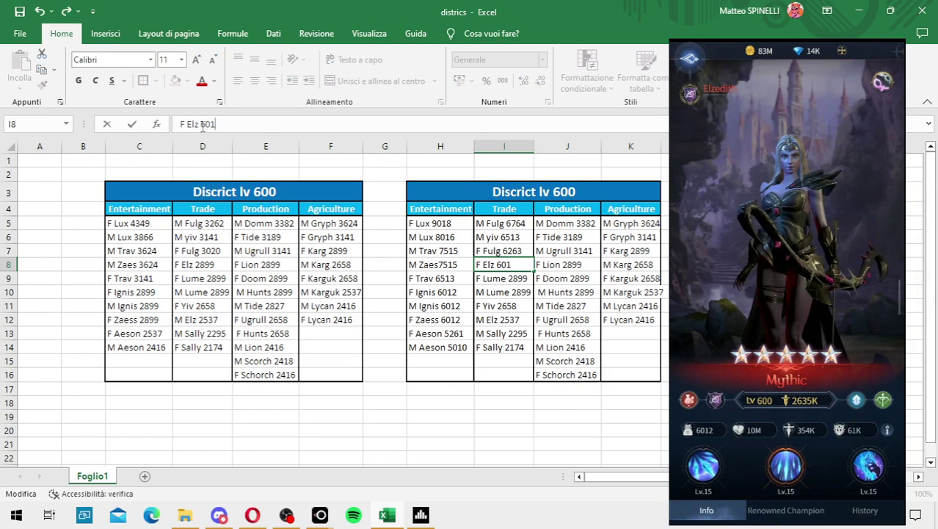
click(501, 277)
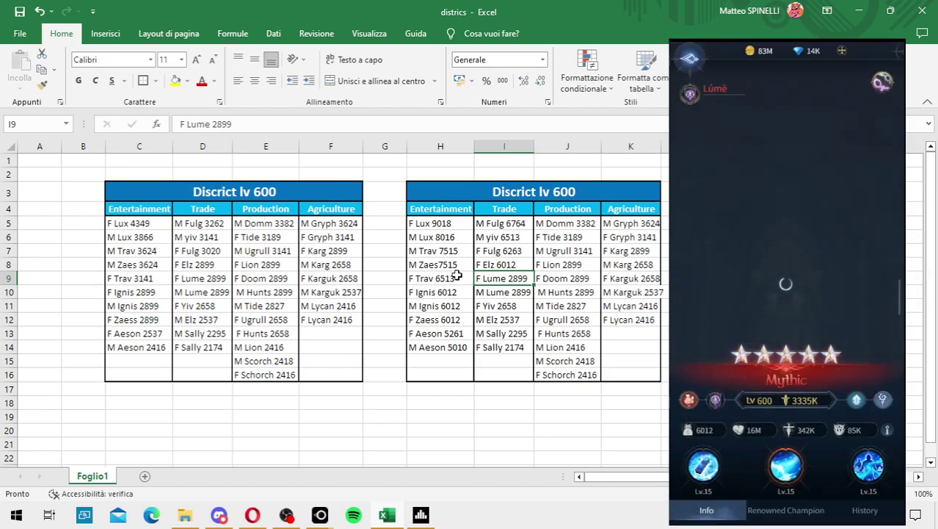
double_click(213, 125)
text(601)
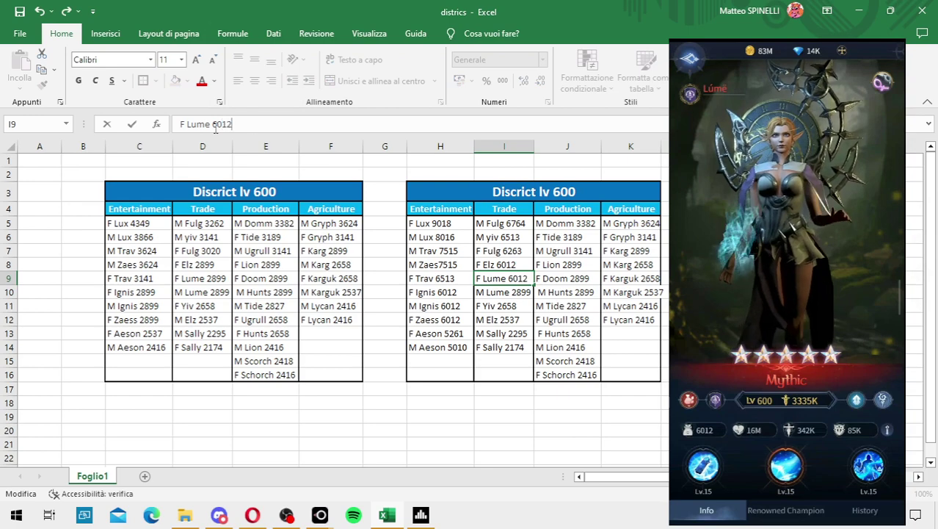
click(499, 291)
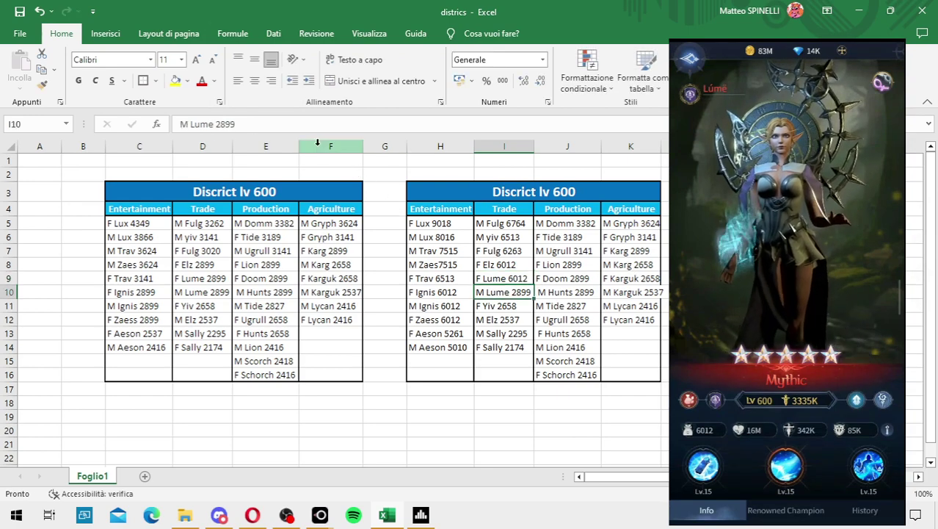
double_click(224, 124)
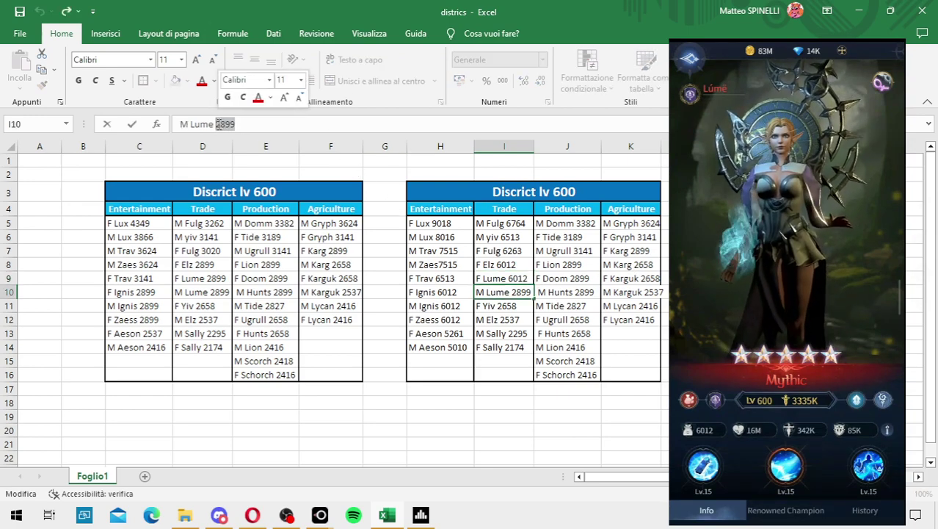
text(6012)
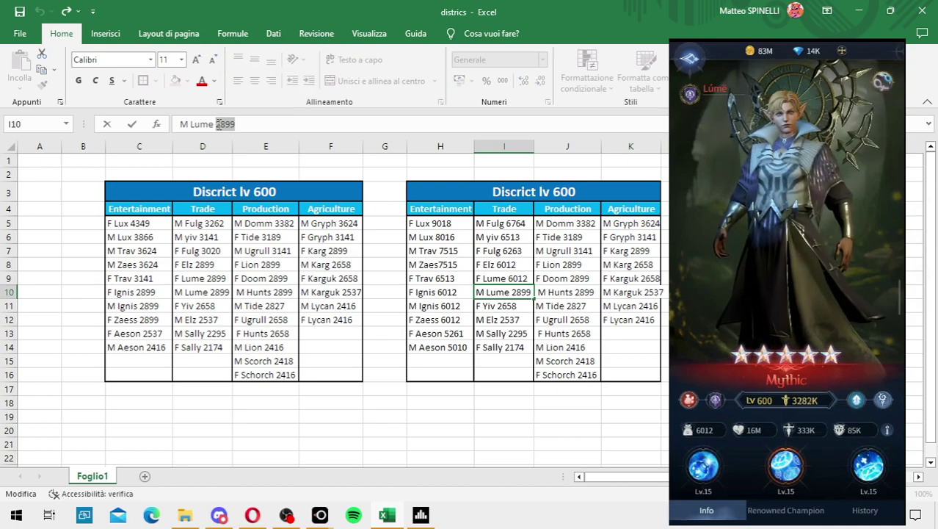
click(506, 305)
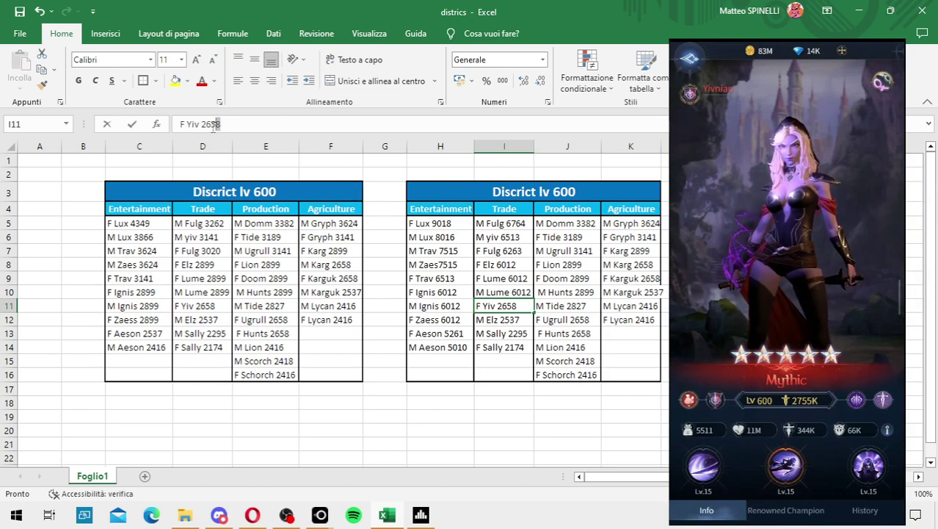
drag(200, 128, 201, 130)
key(BackSpace)
text(511)
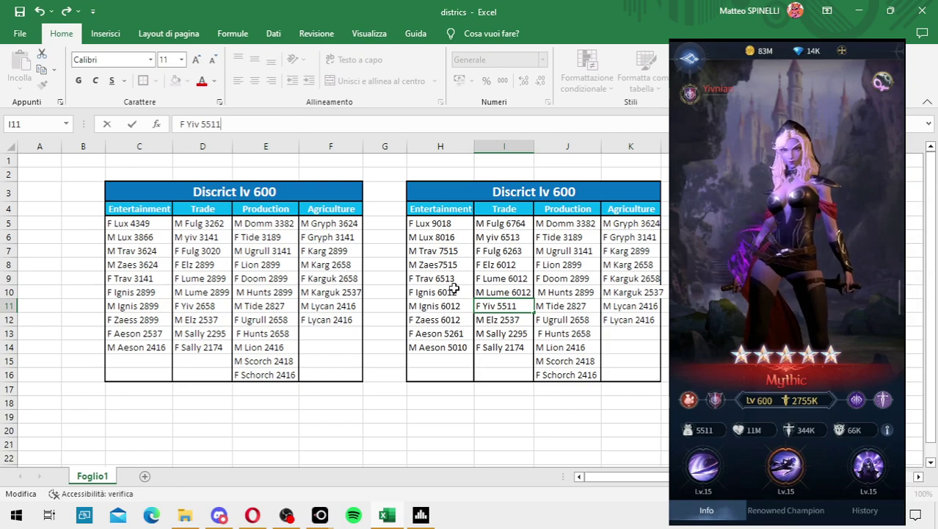
click(490, 323)
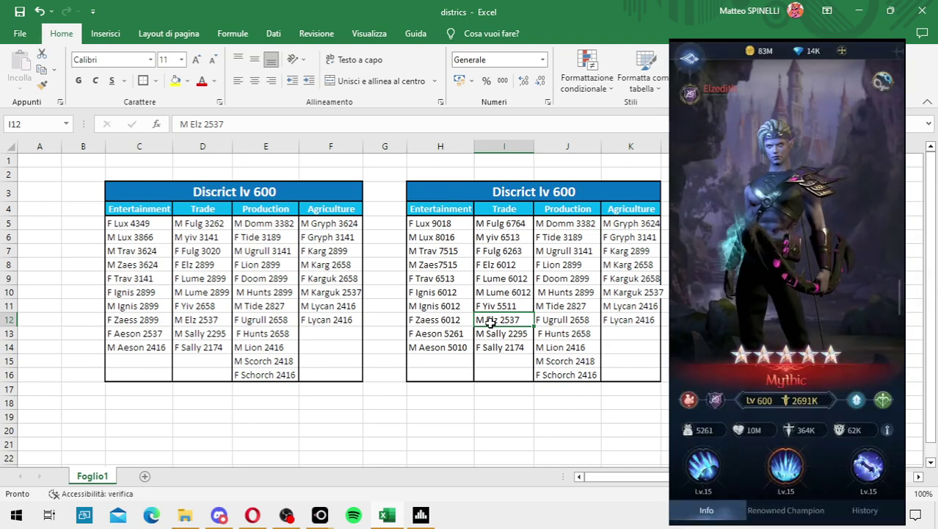
- Change I12:I14 powers to M Elz 5261, M Sally 4760 and F Sally 4509
click(227, 124)
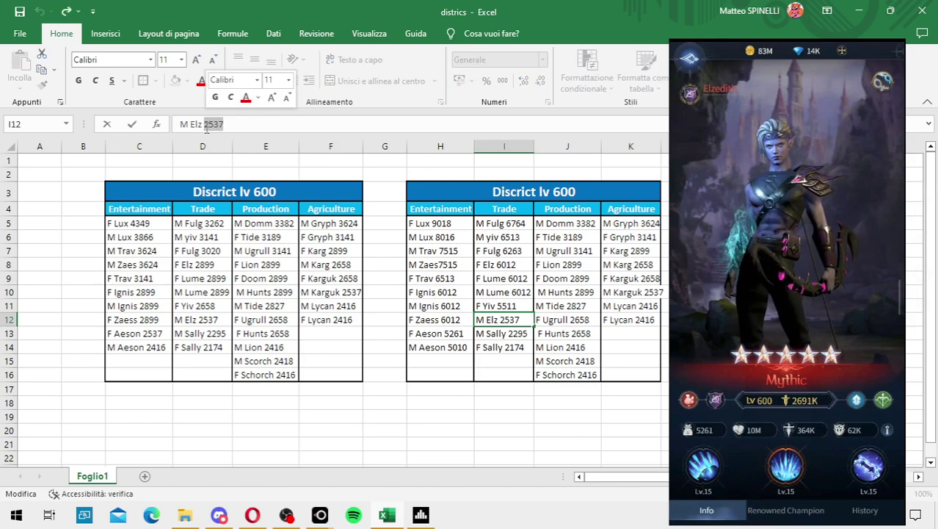
text(5261)
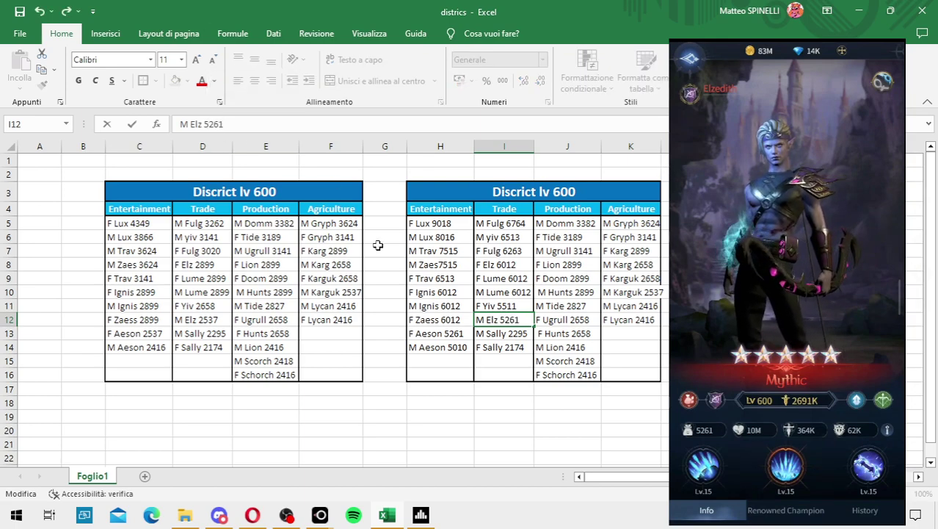
click(497, 334)
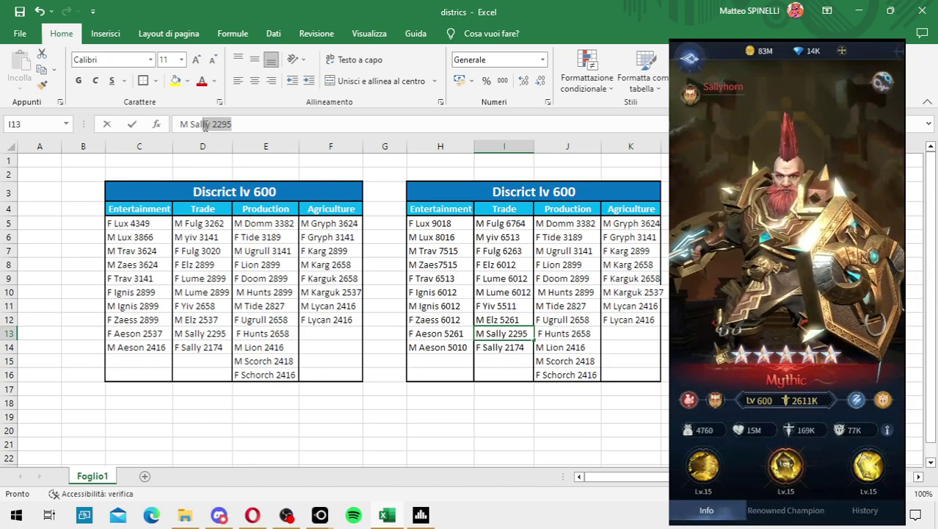
drag(213, 125, 213, 125)
text(4760)
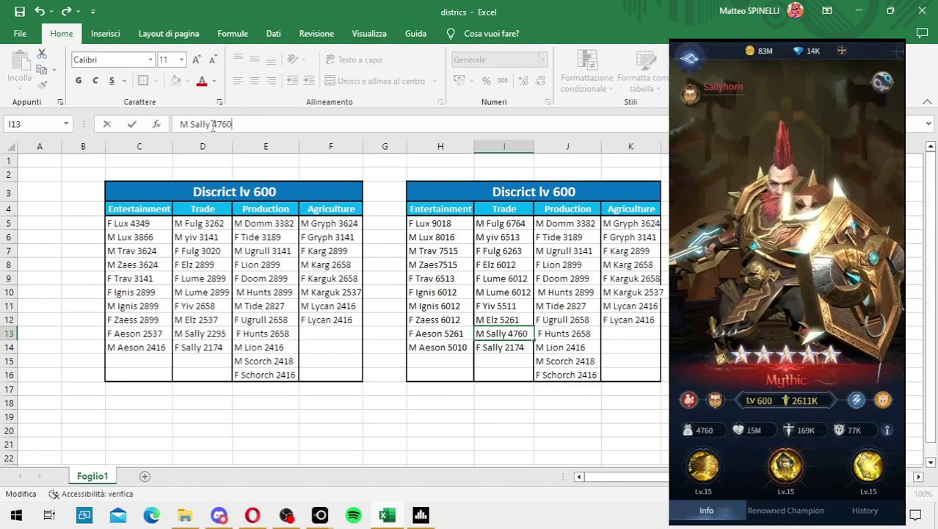
click(483, 352)
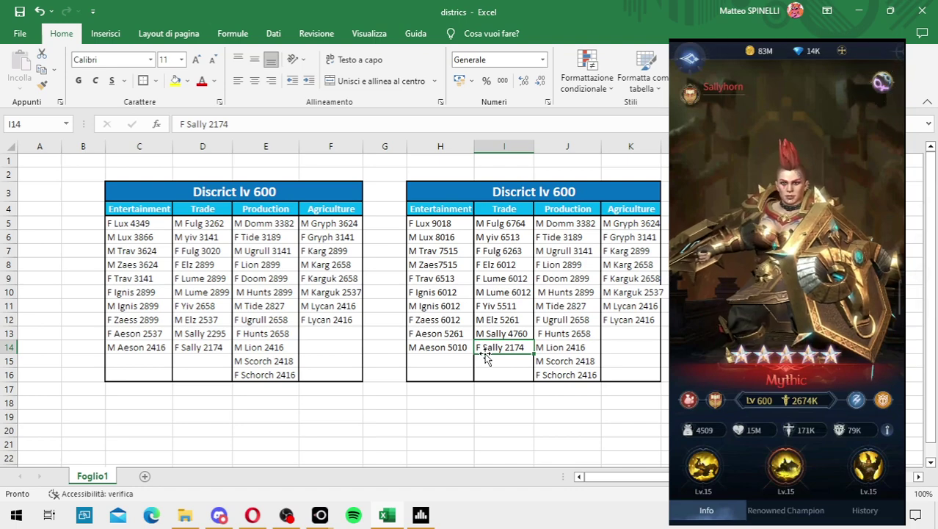
double_click(210, 129)
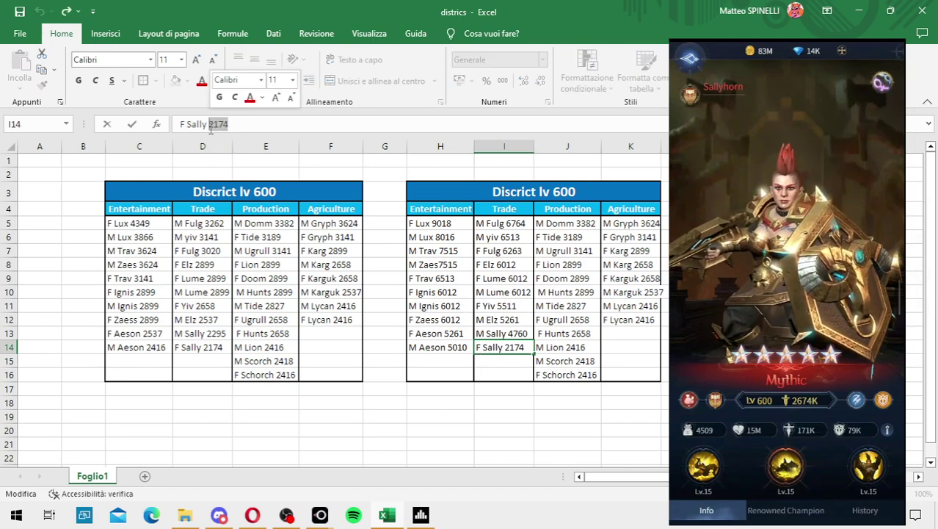
text(4)
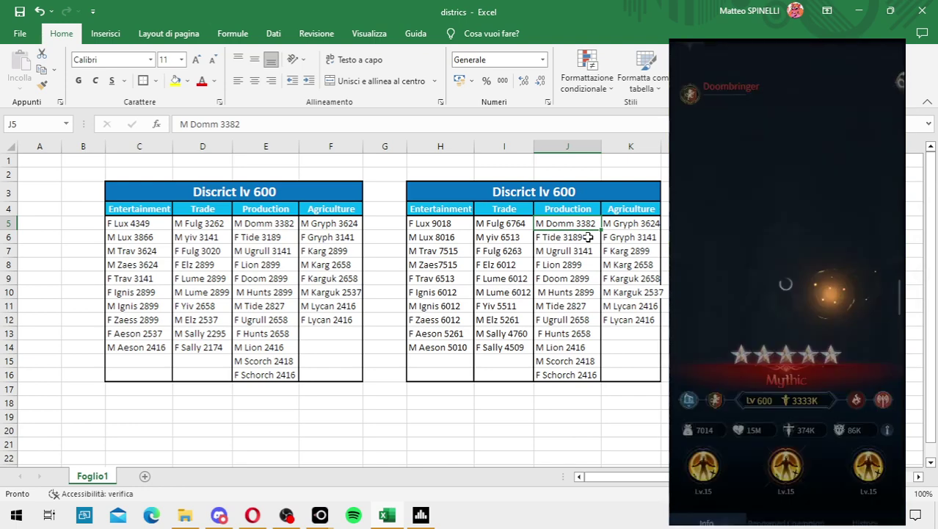
- Update Production powers to M Domm 7014, F Tide 5862 and M Ugrull 6513
drag(240, 124, 221, 124)
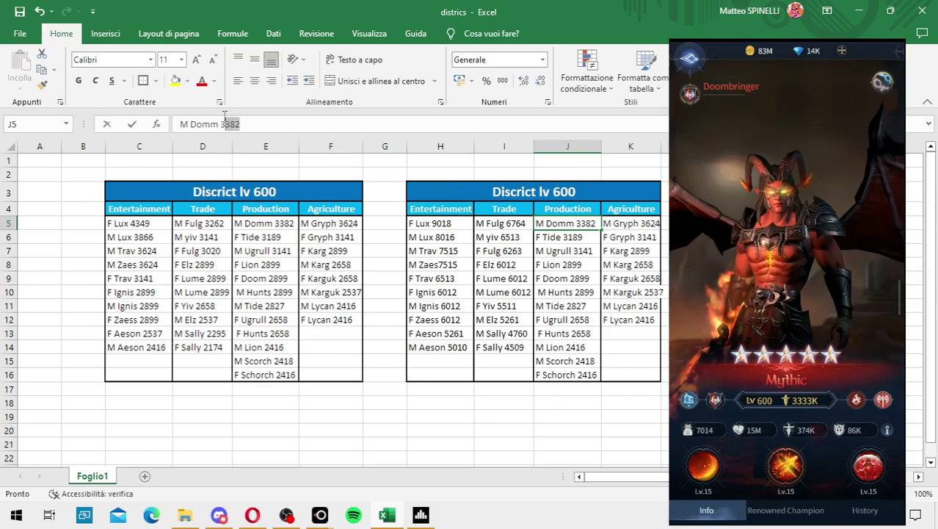
text(7)
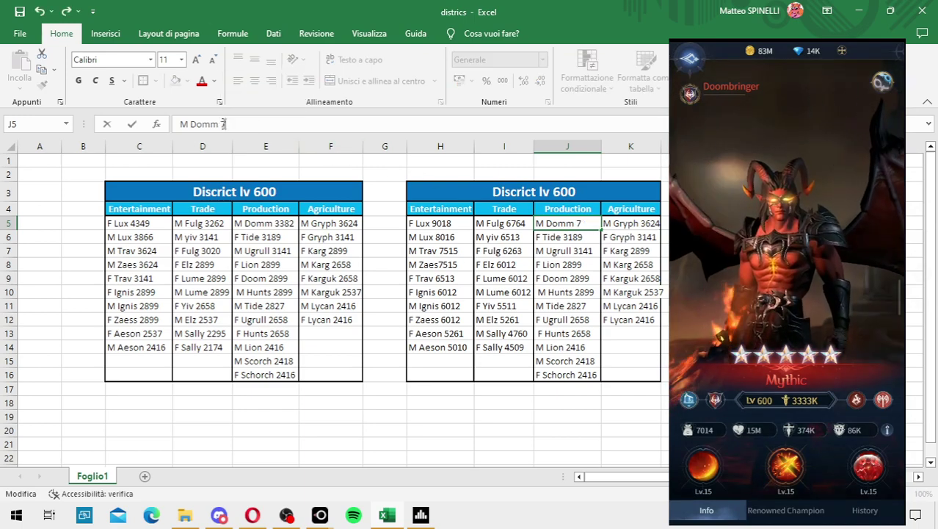
text(014)
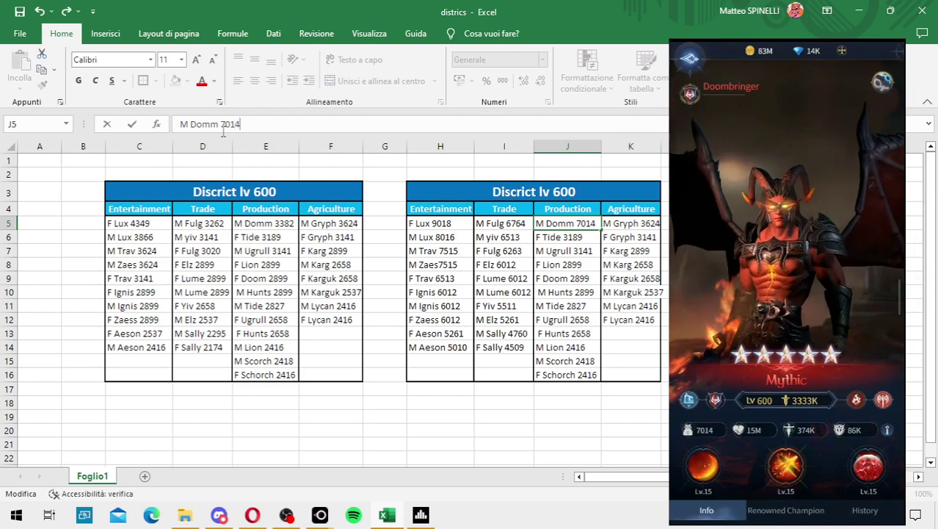
click(550, 237)
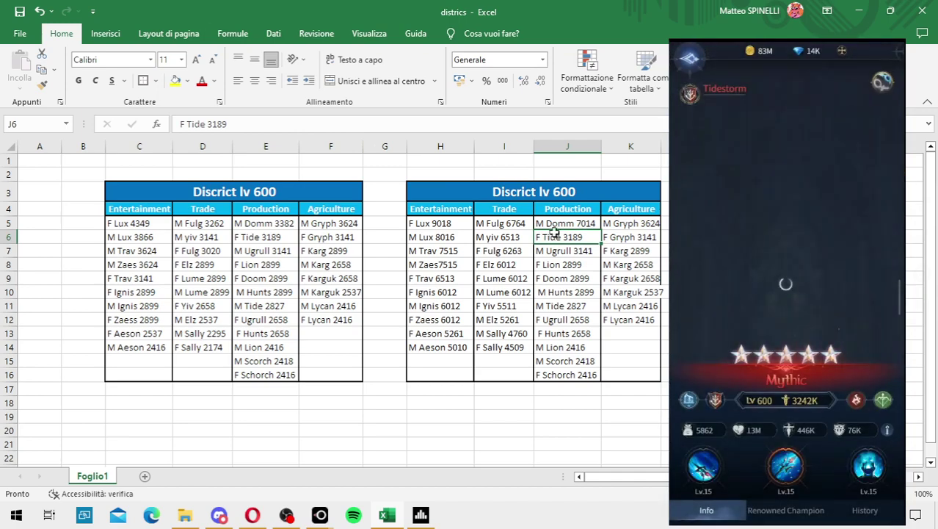
click(251, 124)
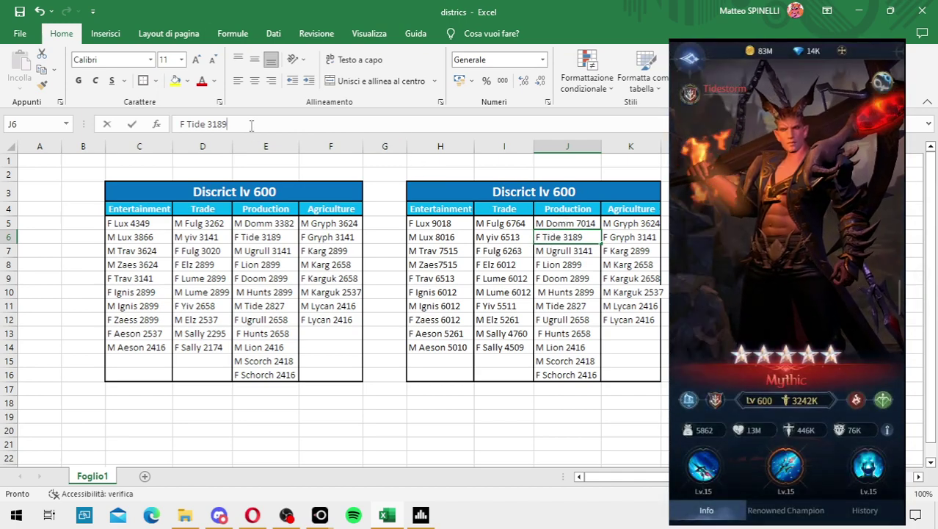
drag(213, 124, 208, 124)
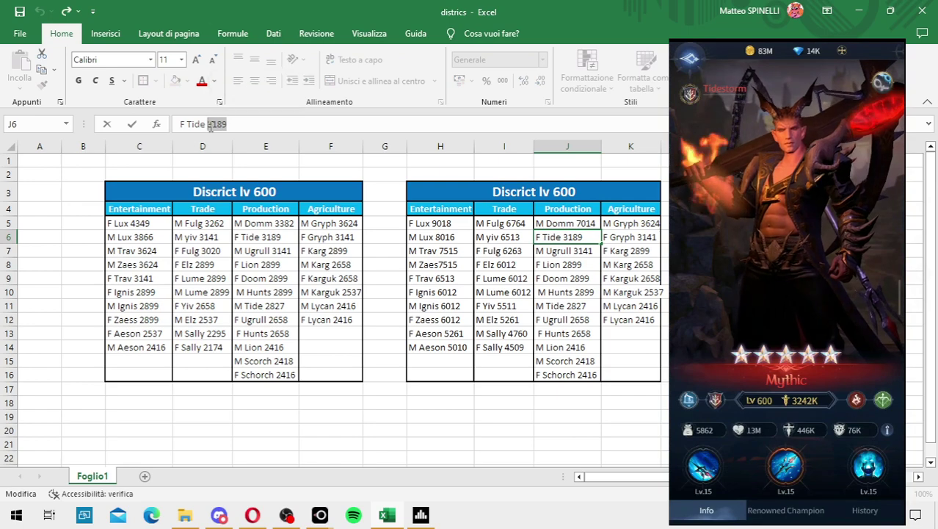
text(58)
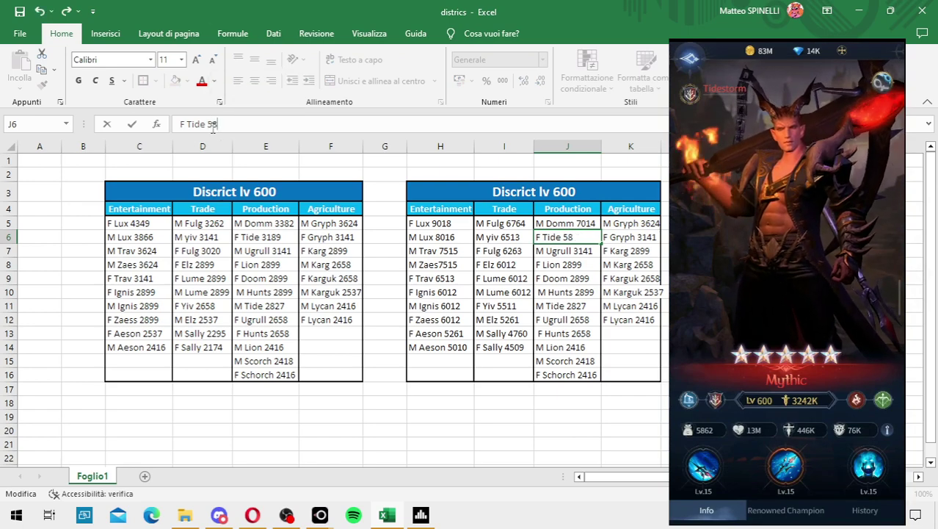
text(62)
key(Return)
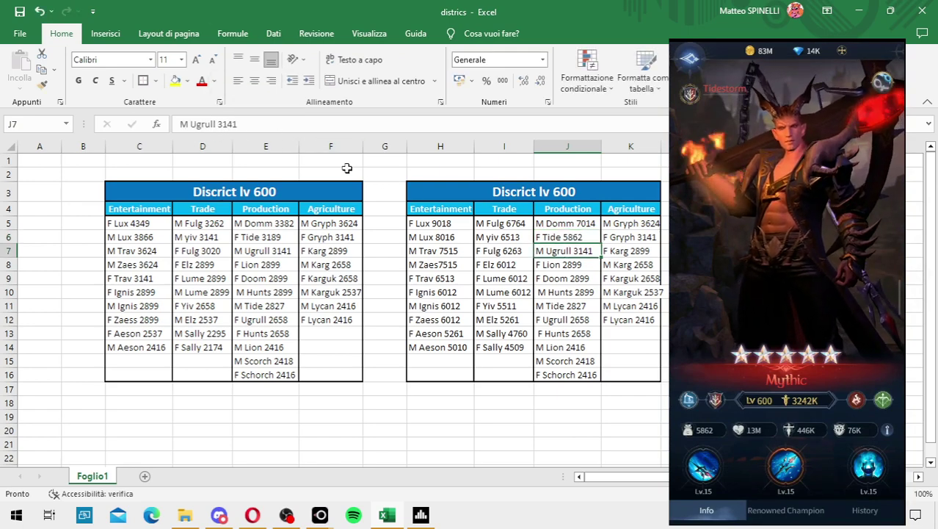
double_click(229, 124)
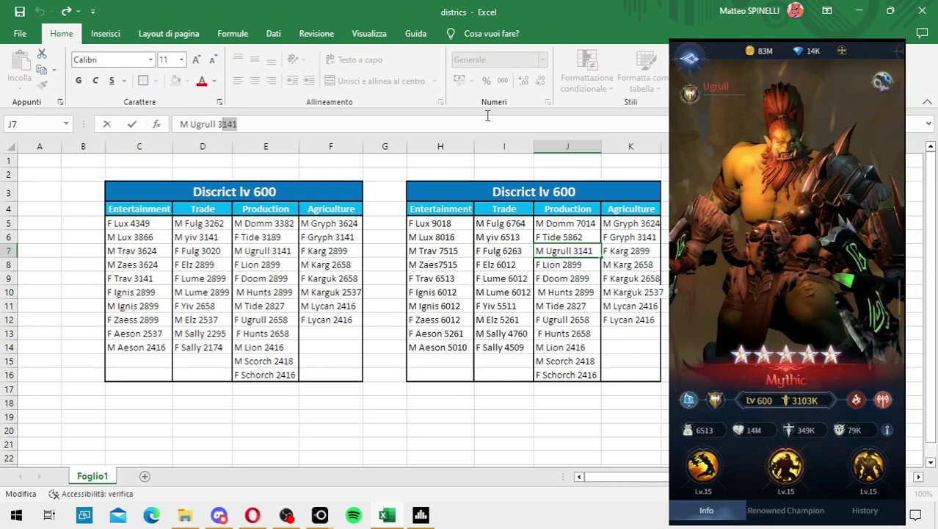
key(BackSpace)
text(51)
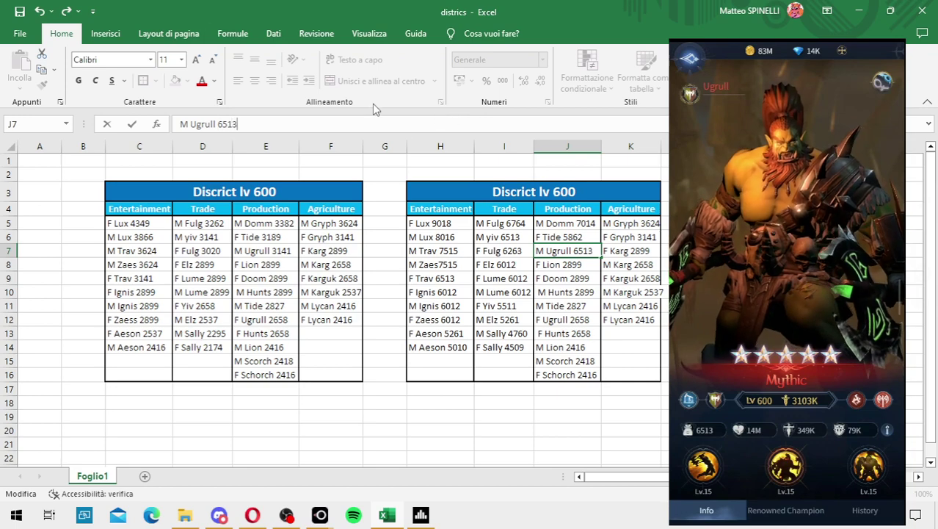
click(552, 266)
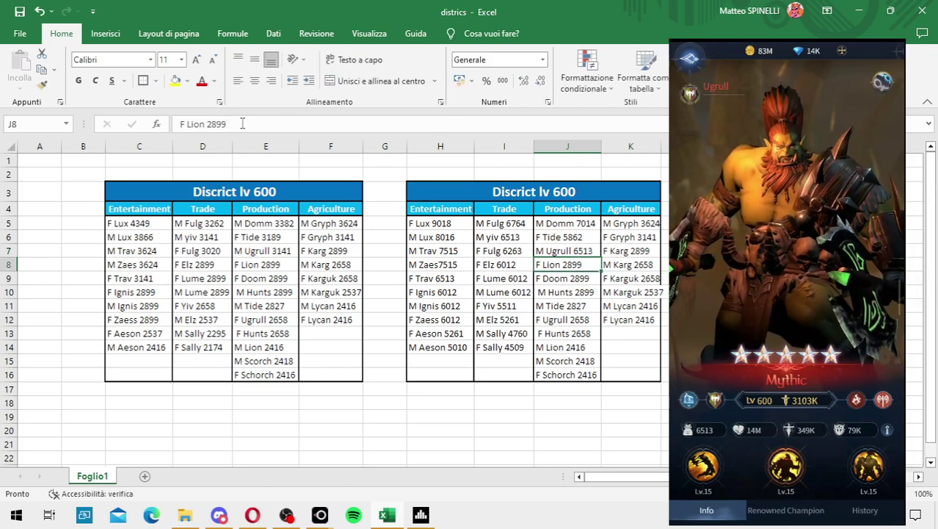
- Replace 2899 with 6012 for F Lion, F Doom and M Hunts in J8:J10
drag(227, 124, 206, 124)
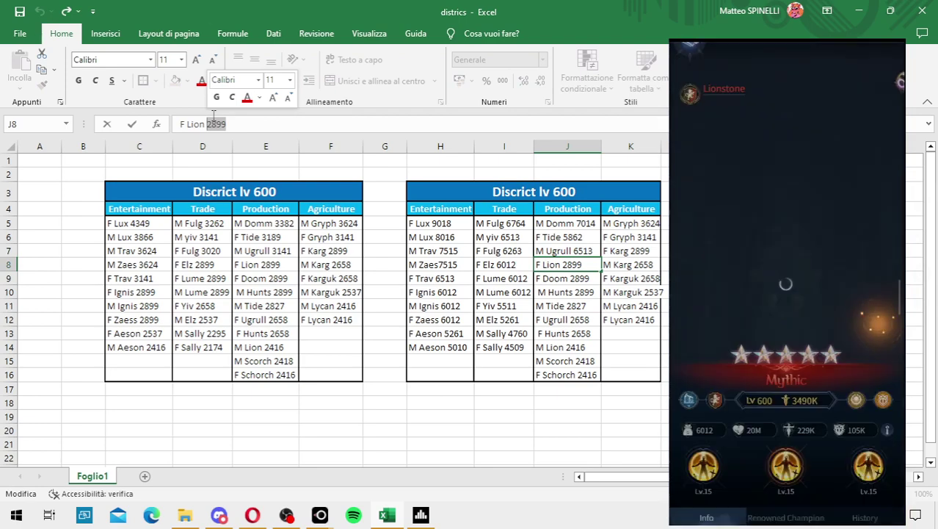
text(6)
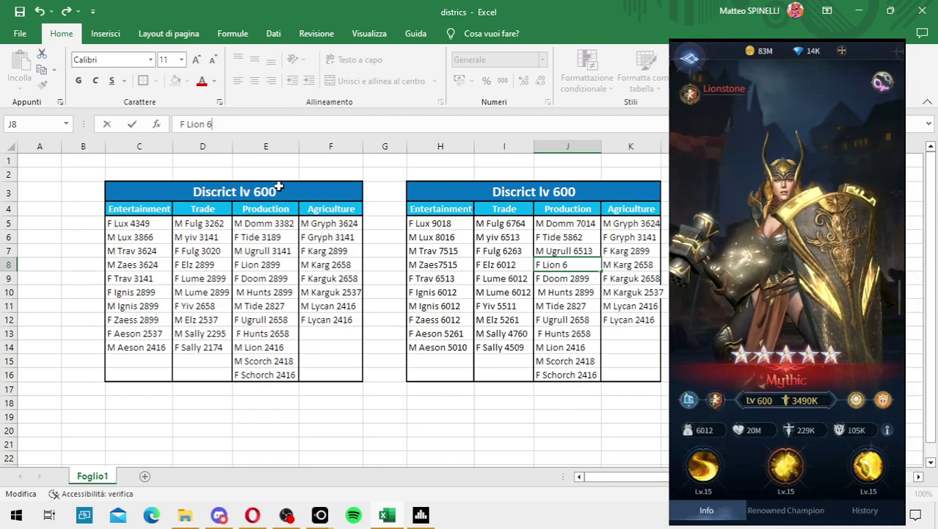
text(012)
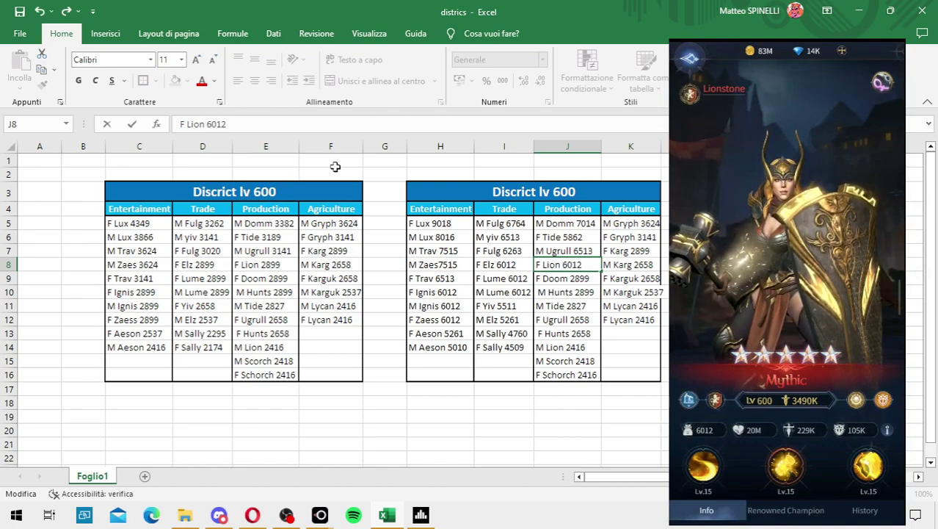
key(Return)
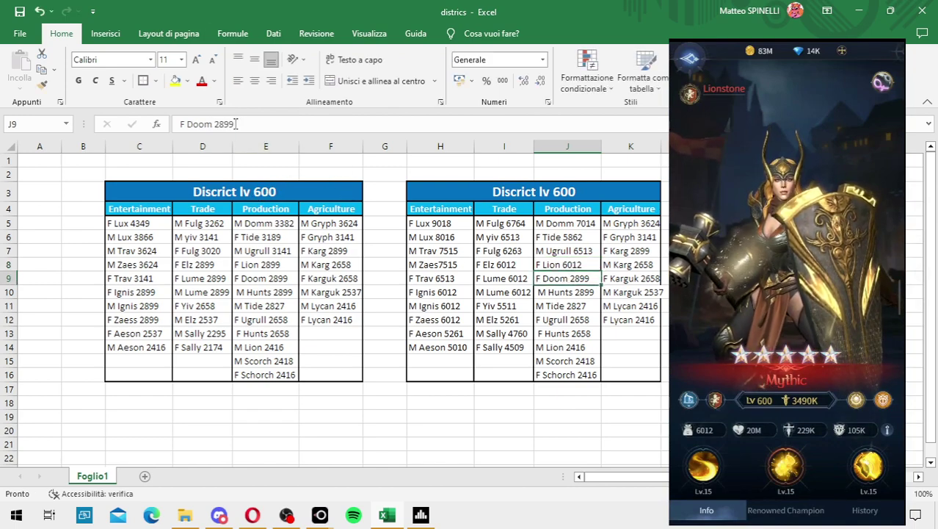
double_click(219, 125)
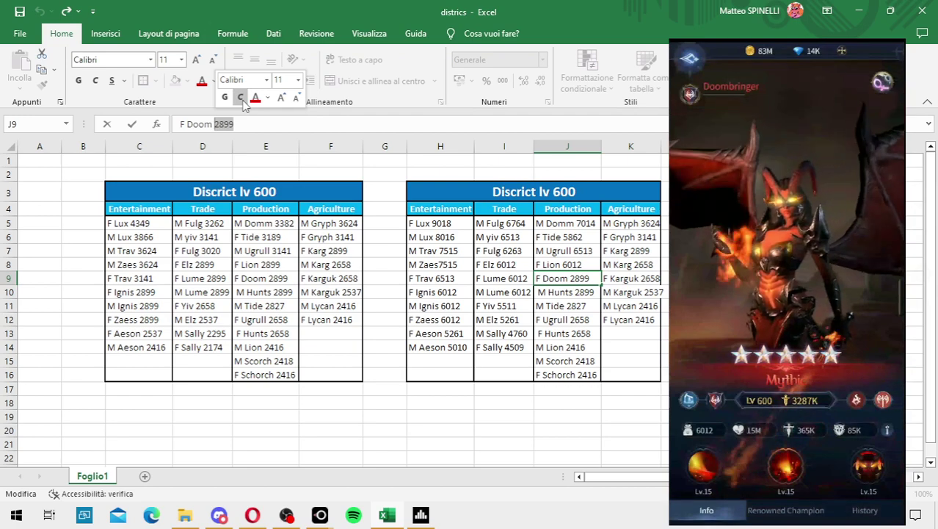
text(60)
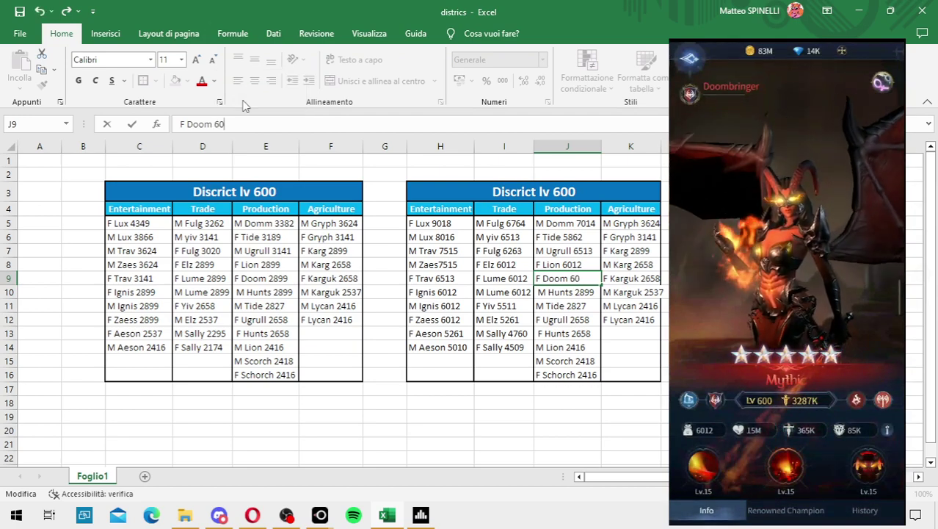
text(12)
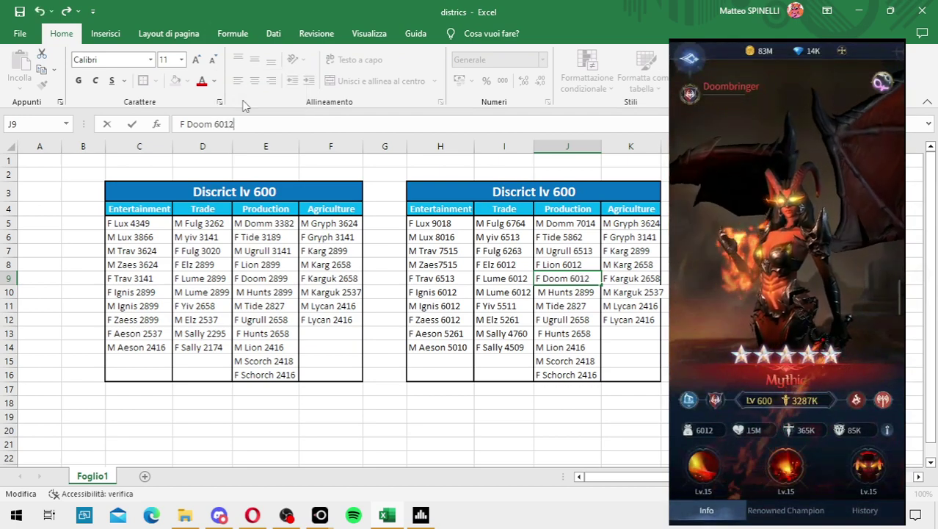
key(Return)
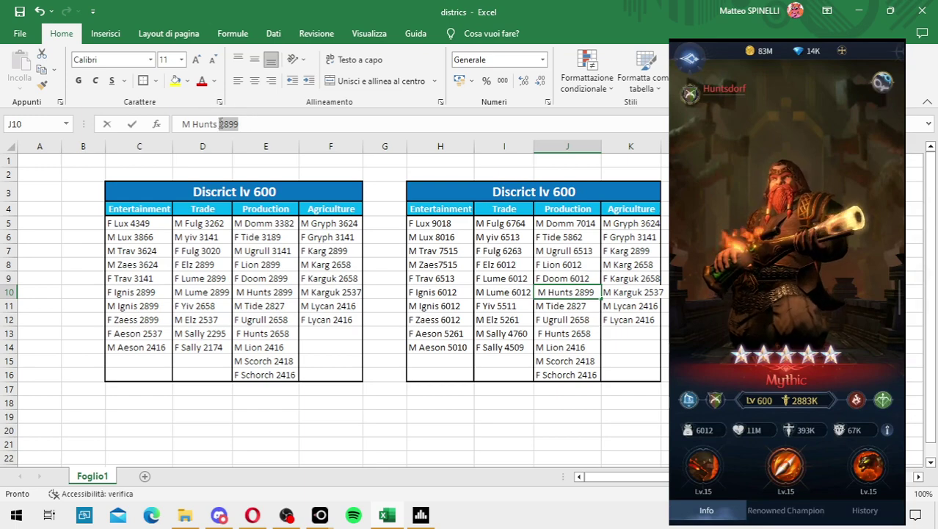
text(601)
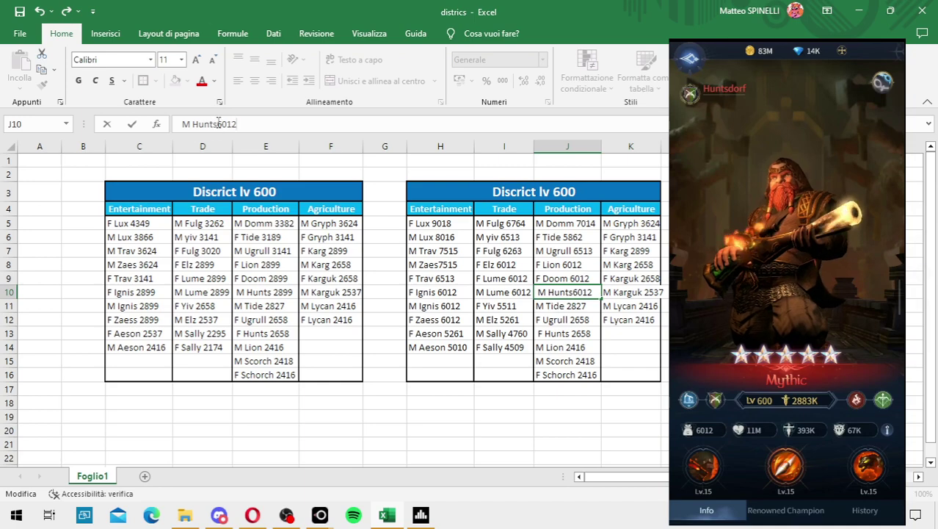
click(218, 123)
key(Return)
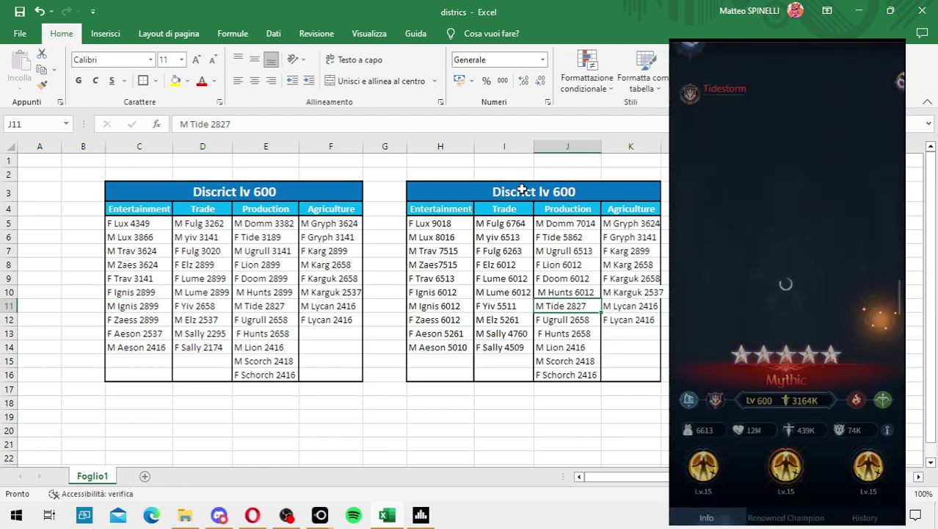
- Replace M Tide's power 2827 with 6613 in J11
drag(231, 124, 211, 124)
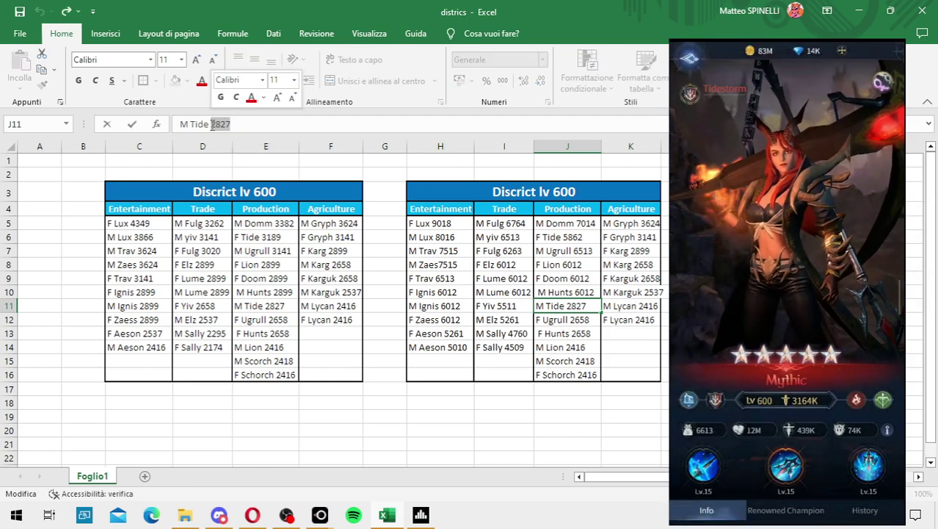
text(6613)
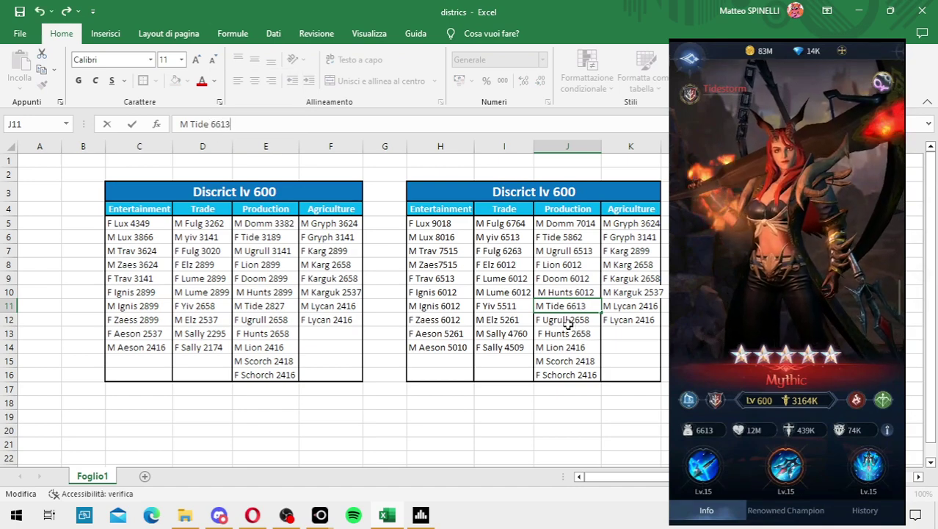
click(569, 323)
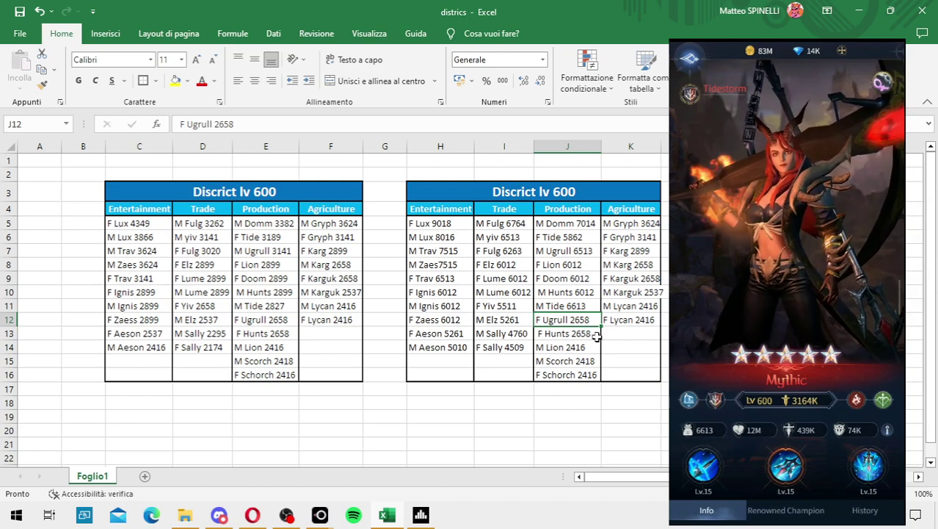
- Change F Tide's power in J6 from 5862 to 6613
click(581, 236)
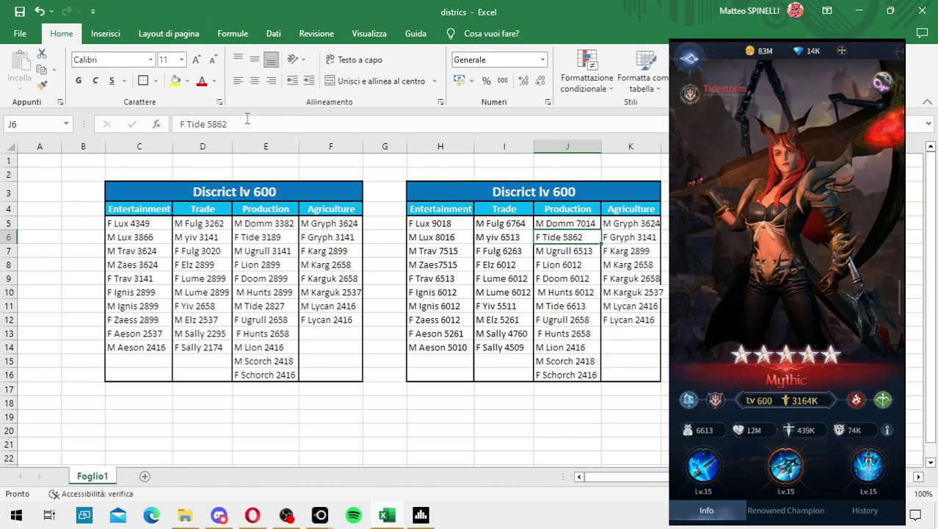
drag(226, 124, 208, 124)
text(6)
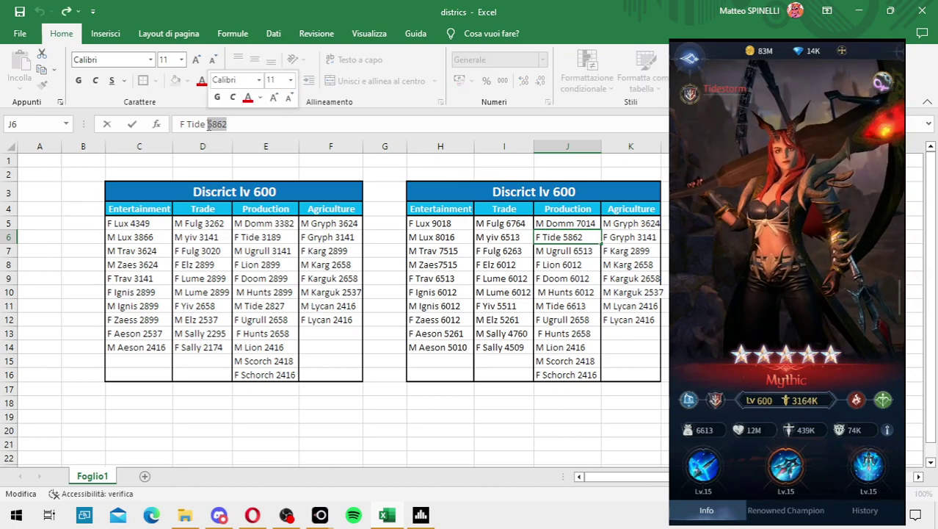
text(613)
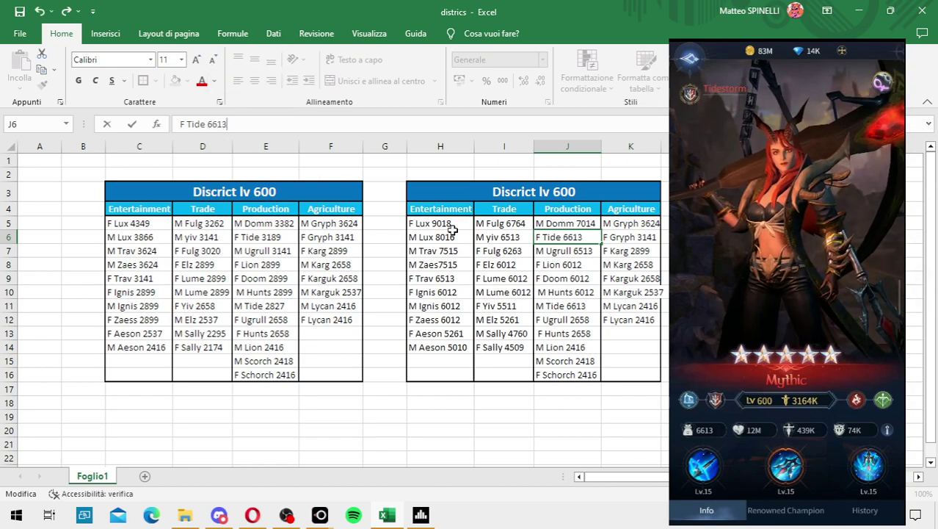
click(571, 305)
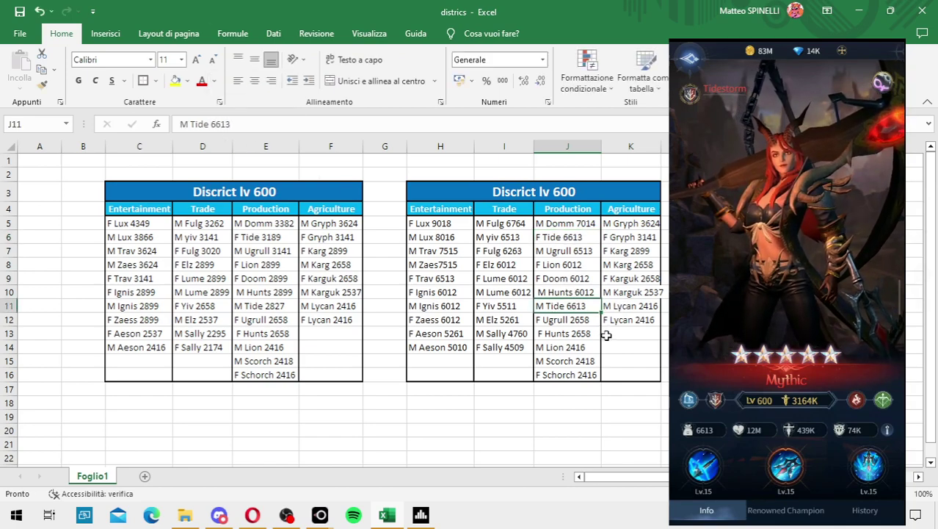
- Start correcting J11's M Tide value from 6613 to 5862
click(226, 125)
drag(212, 127, 210, 127)
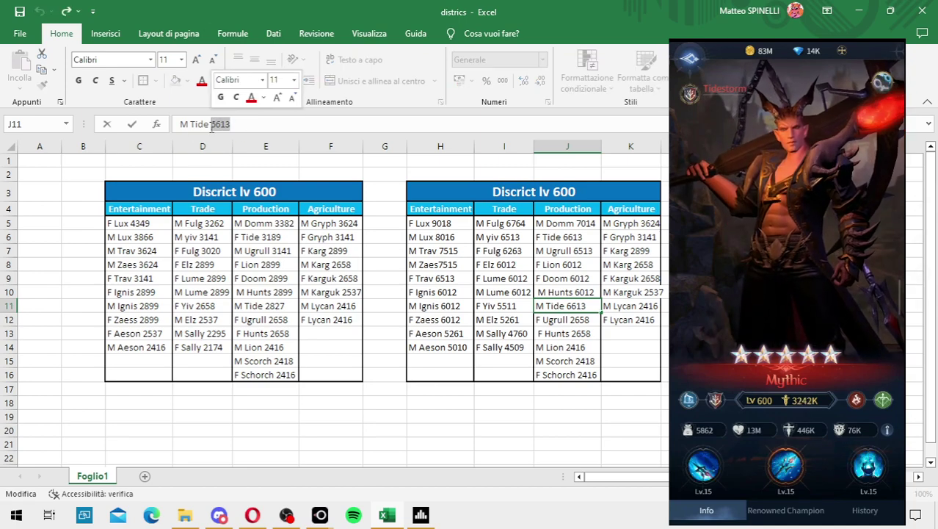
text(58)
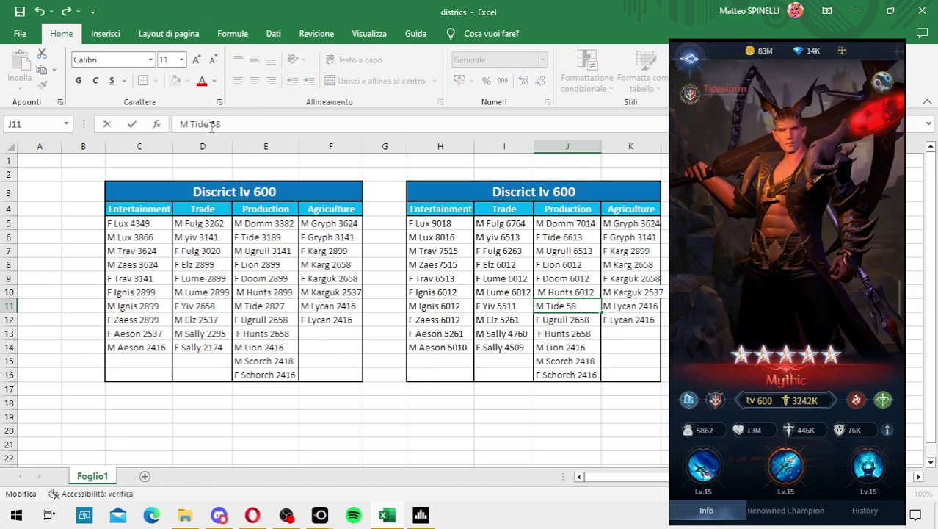
text(62)
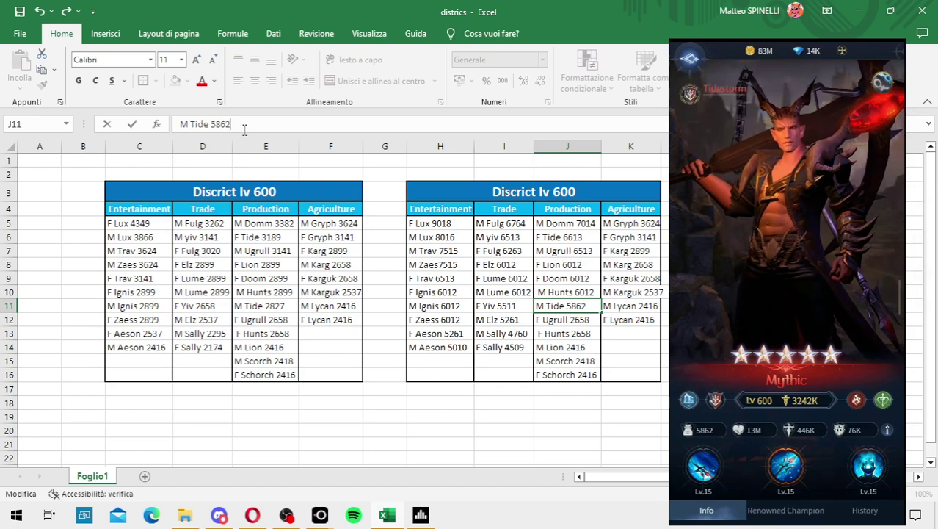
- Confirm M Tide 5862, then change F Ugrull and F Hunts from 2658 to 5511
click(576, 323)
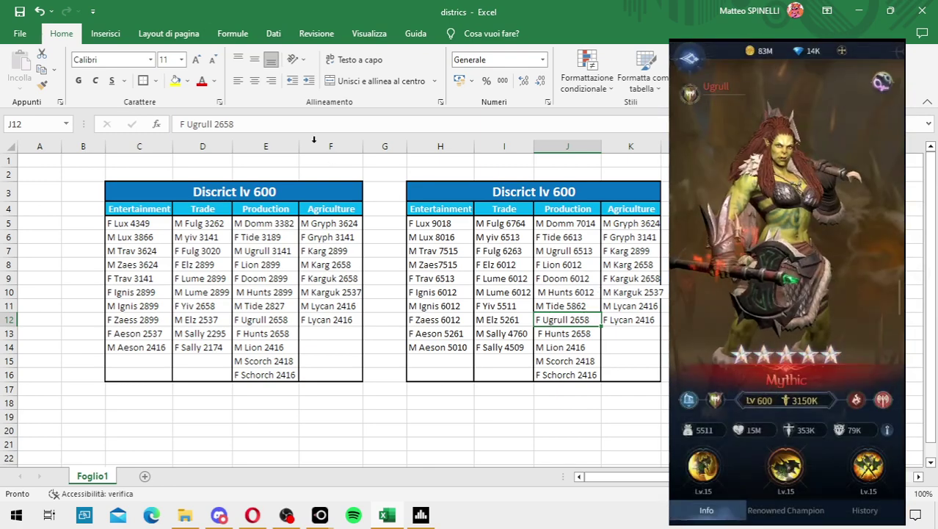
drag(217, 120, 217, 123)
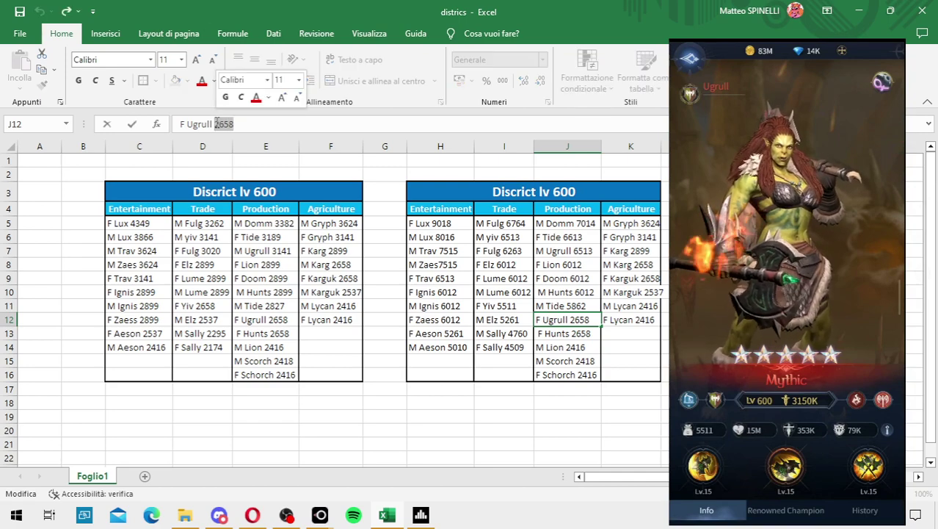
text(5511)
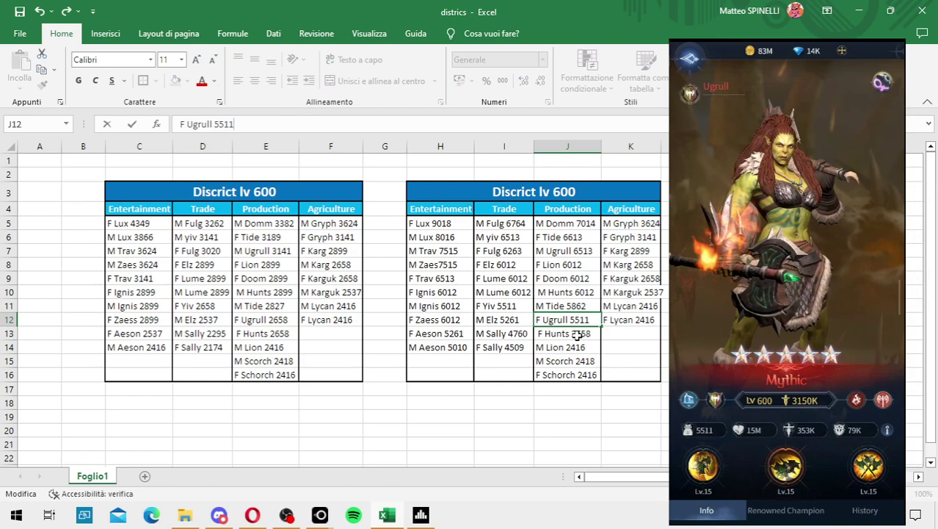
key(Return)
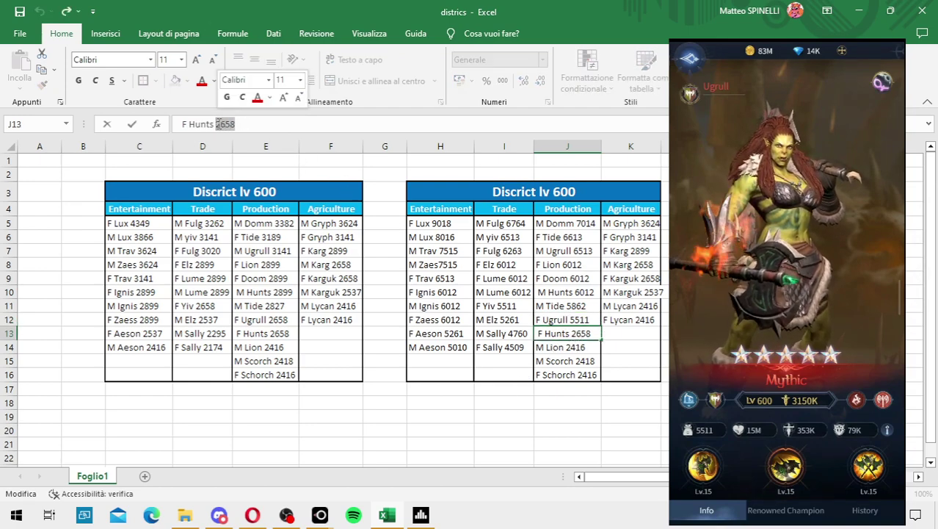
key(BackSpace)
text(511)
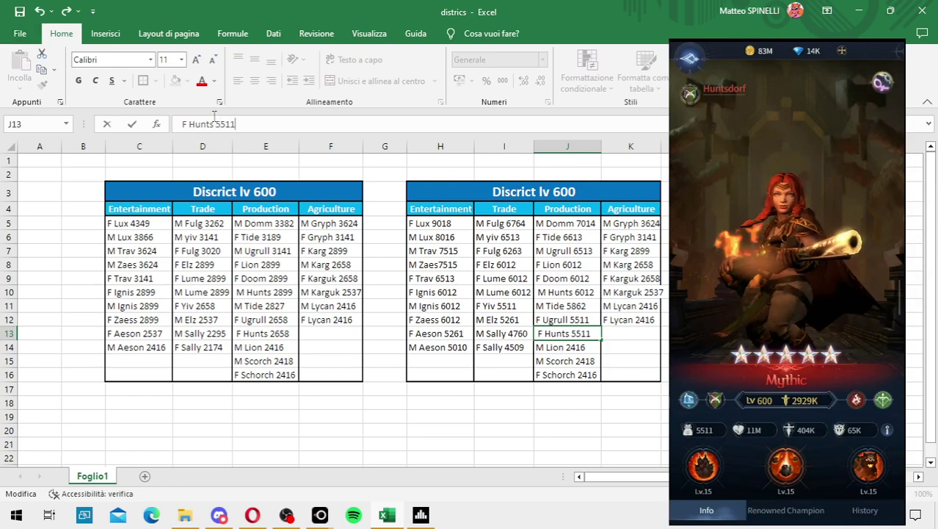
key(Return)
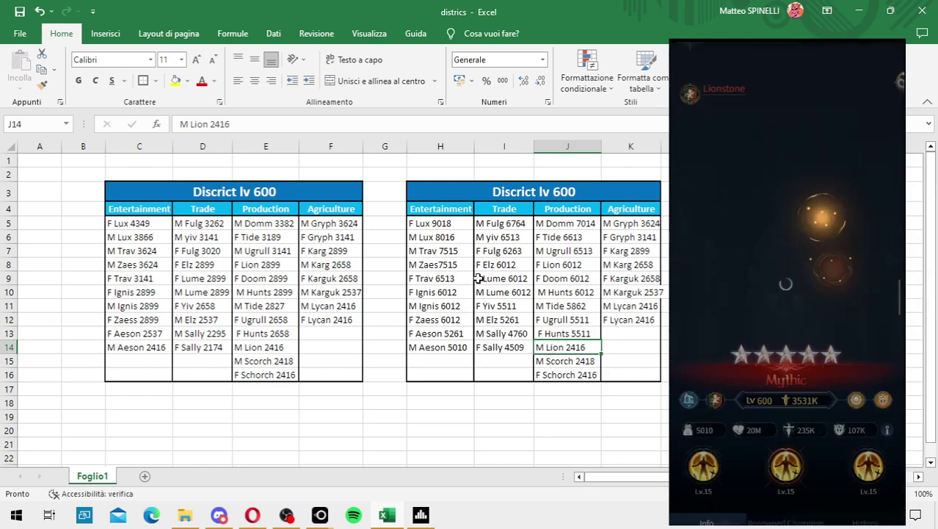
- Replace the powers of M Lion, M Scorch and F Schorch with 5010 in J14–J16
double_click(219, 124)
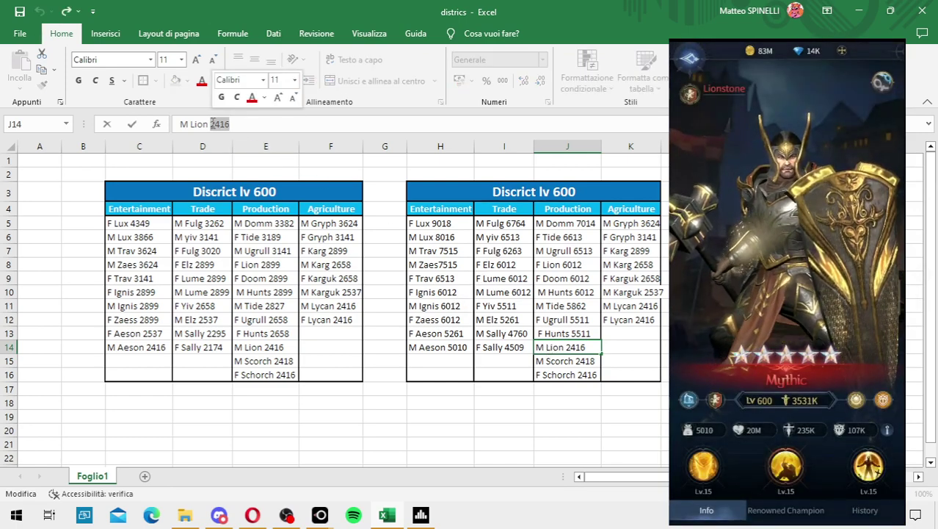
text(5010)
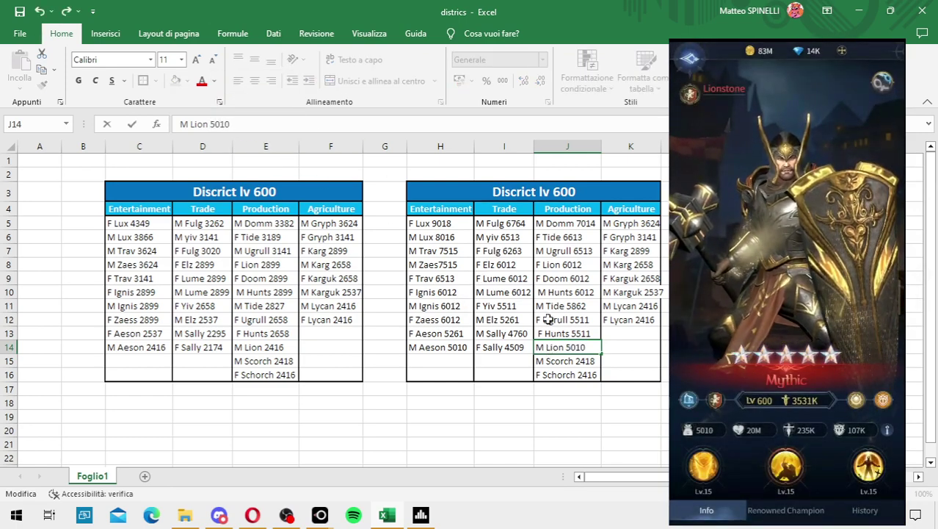
click(555, 364)
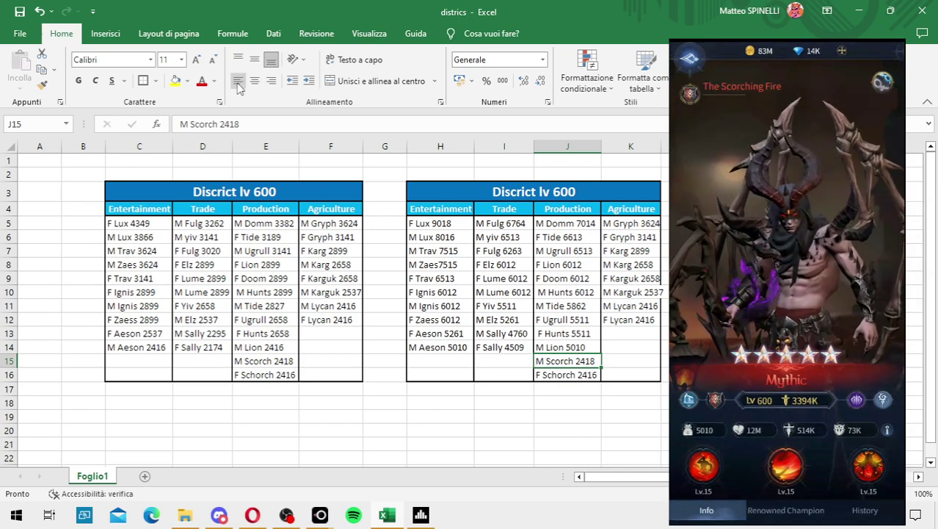
drag(241, 124, 220, 124)
text(5)
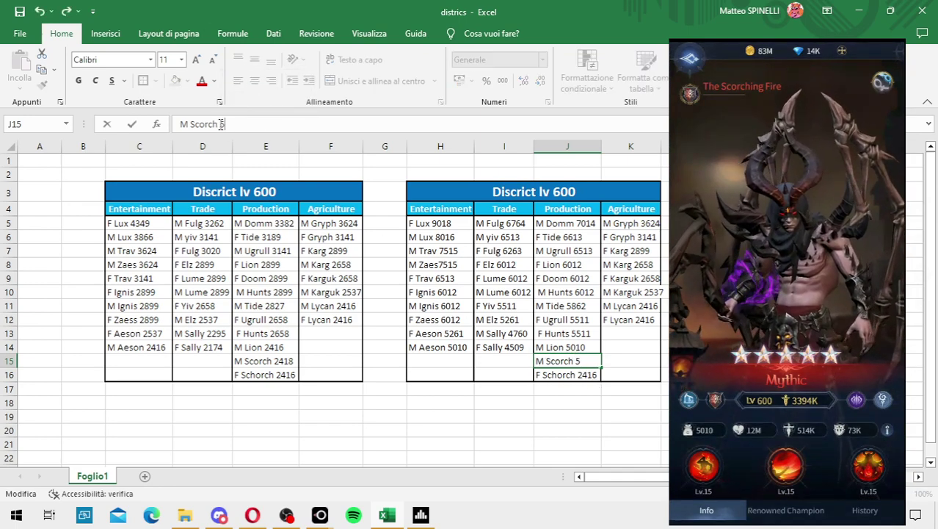
text(010)
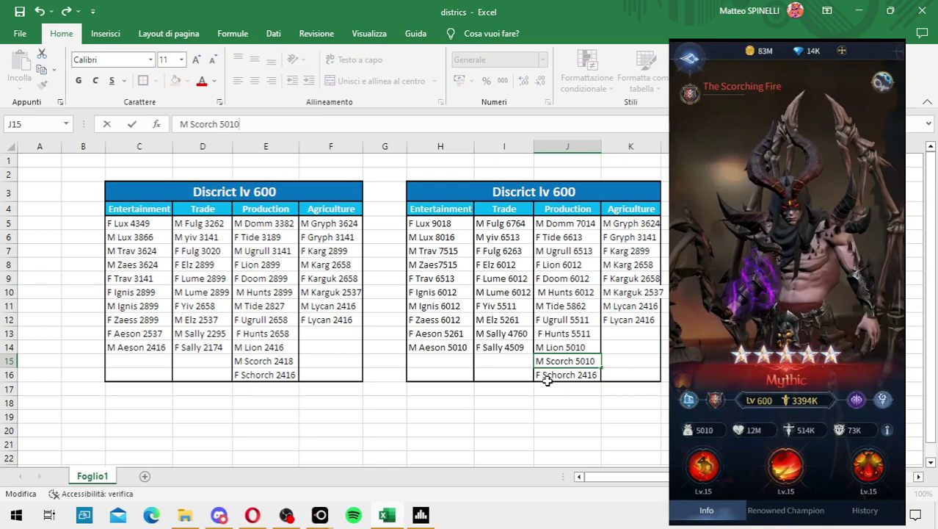
click(548, 375)
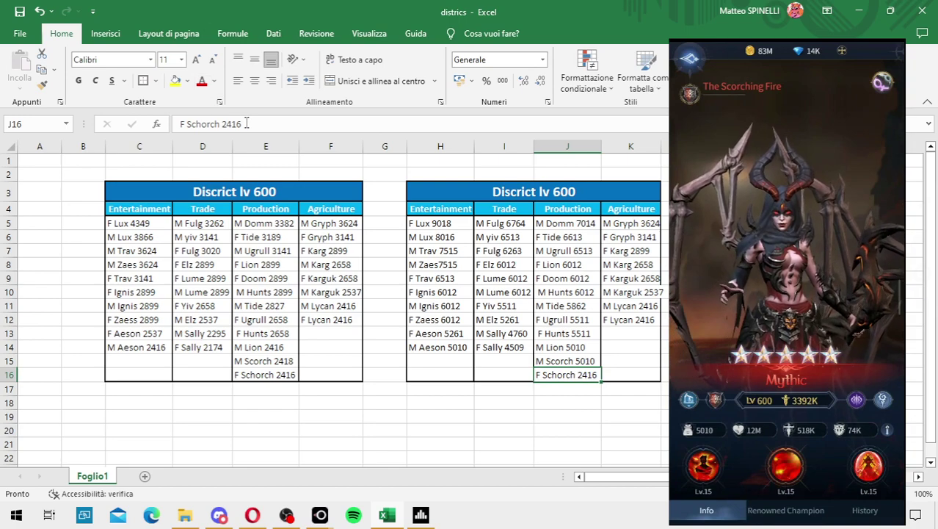
text(5010)
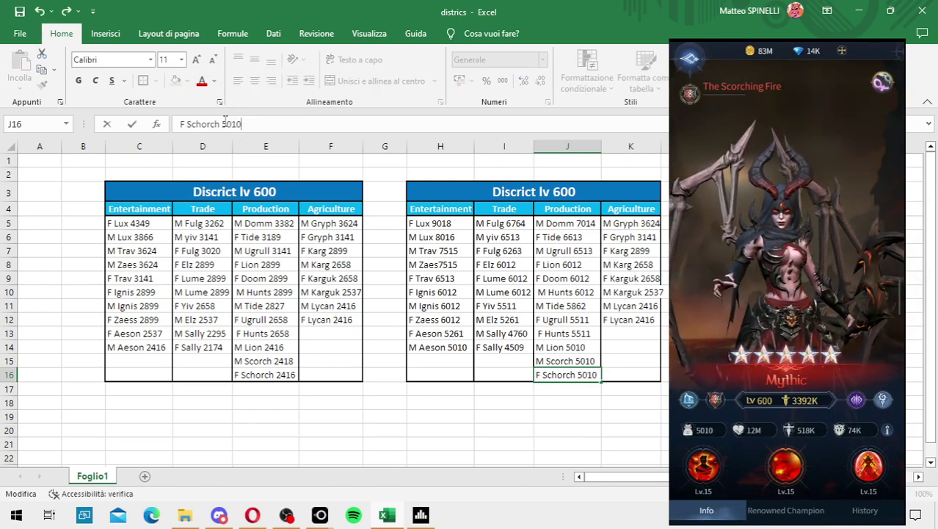
click(663, 159)
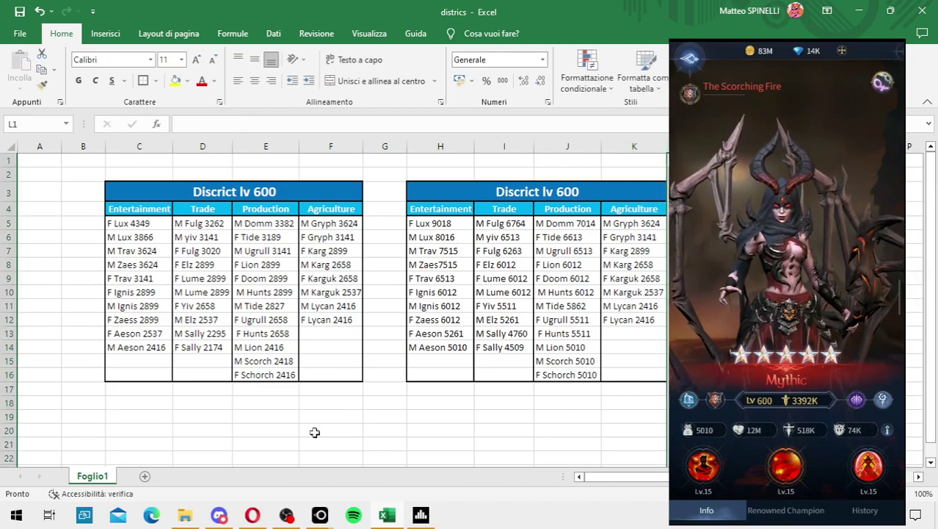
- Check the screen capture source in OBS Studio and return to Excel
click(286, 514)
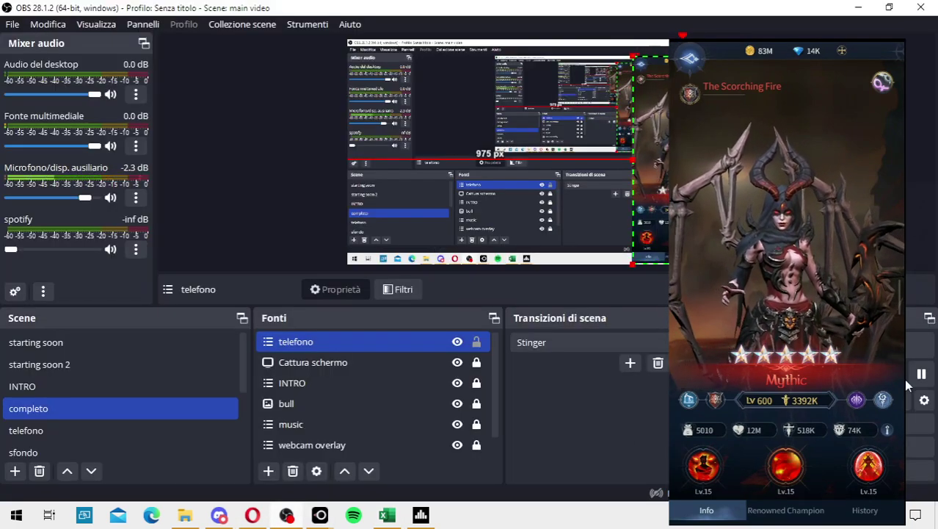
ctrl+click(430, 363)
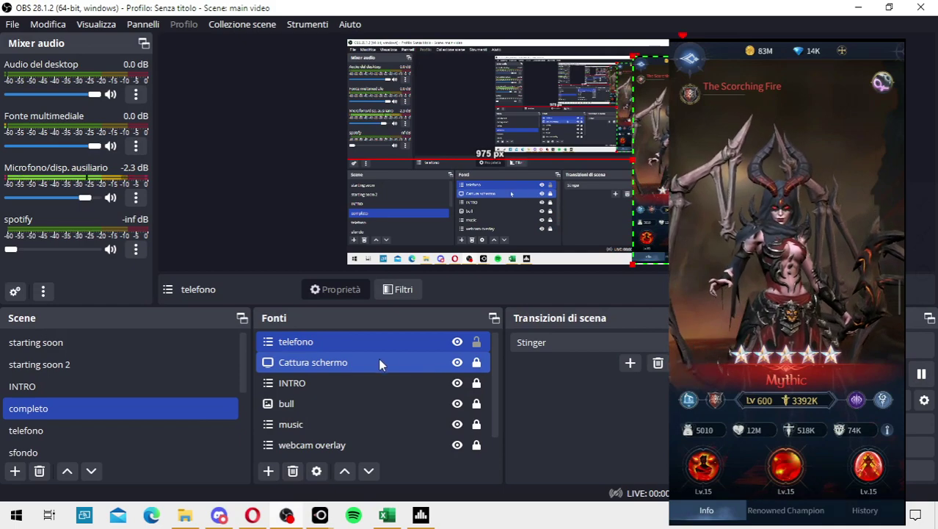
click(386, 515)
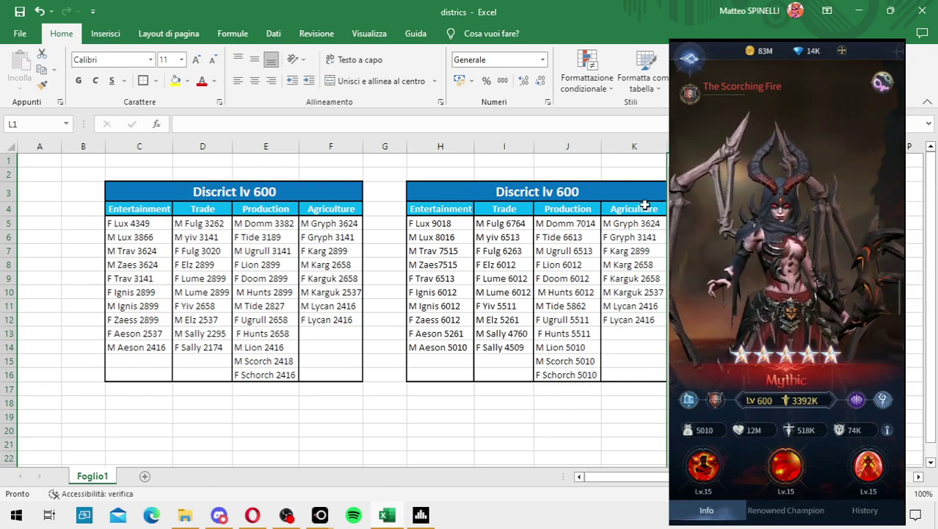
- Update K5 to M Gryph 7515 and K6 to F Gryph 6513
click(633, 224)
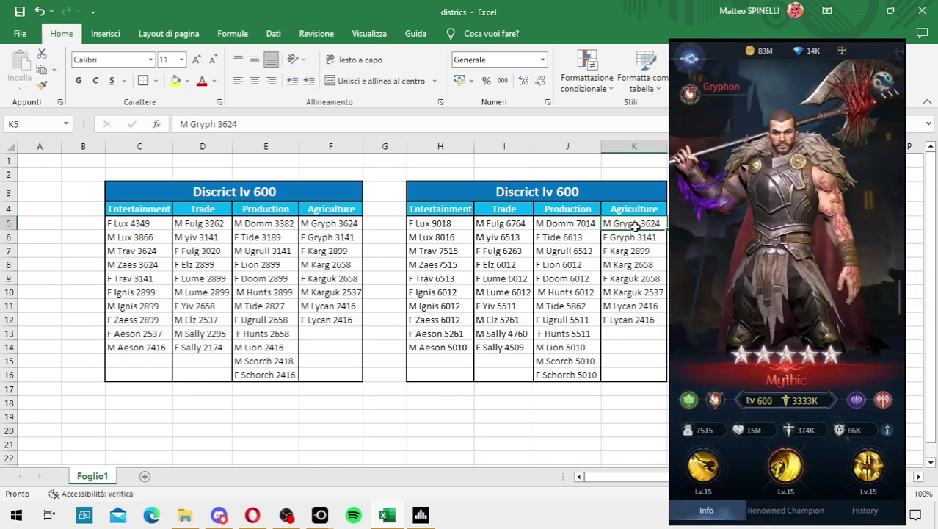
click(262, 125)
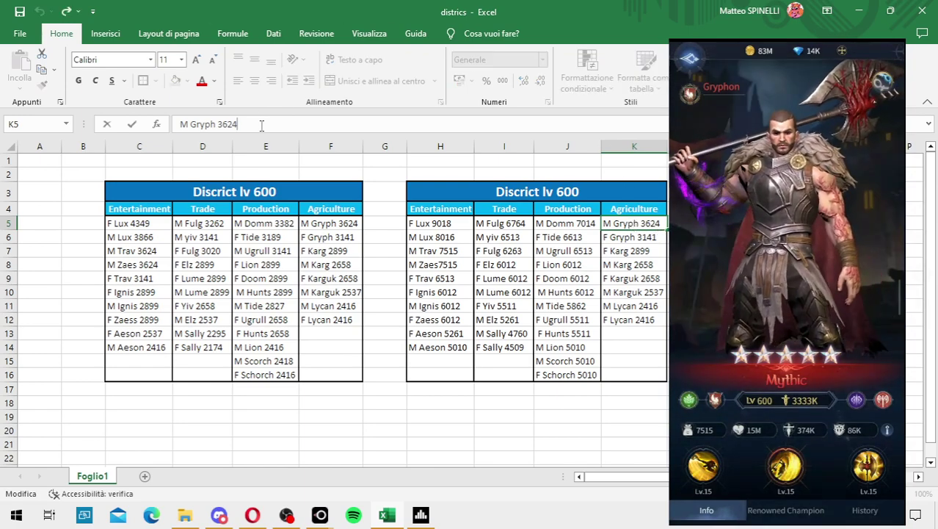
key(BackSpace)
key(BackSpace)
key(BackSpace)
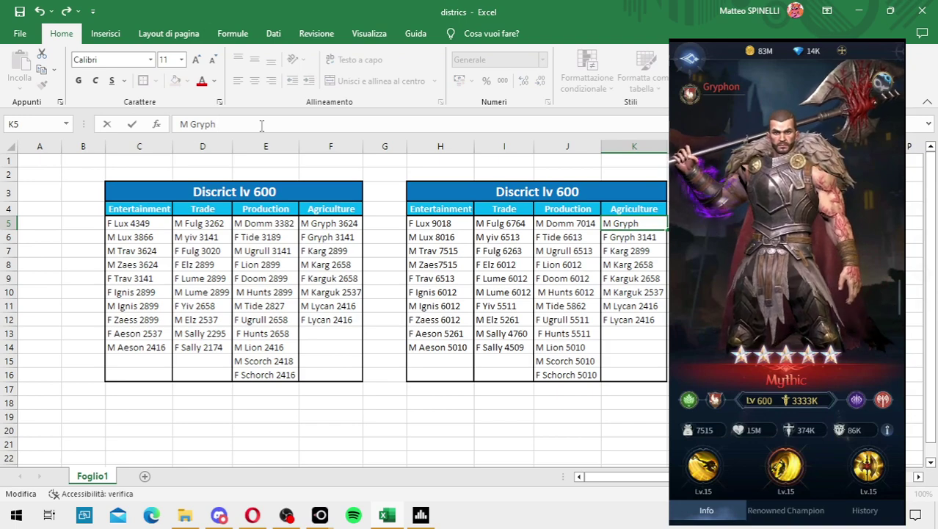
text( 751)
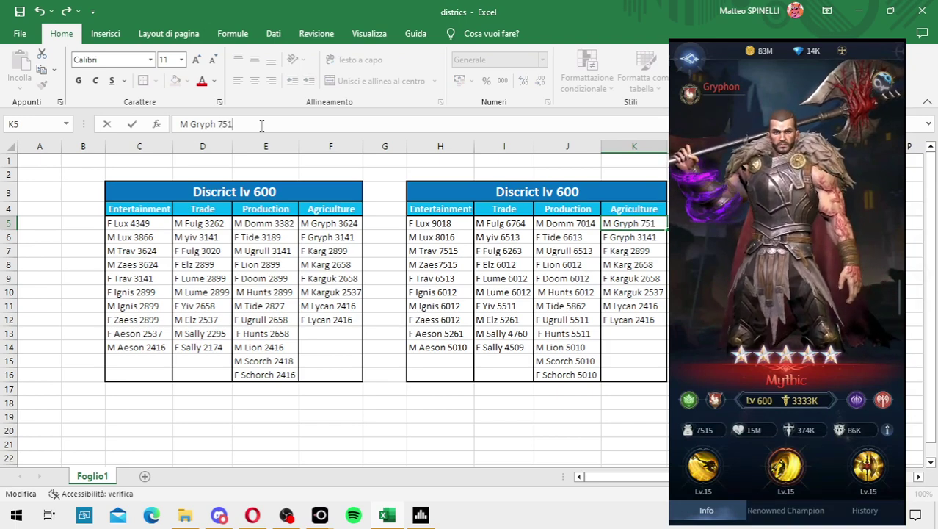
text(5)
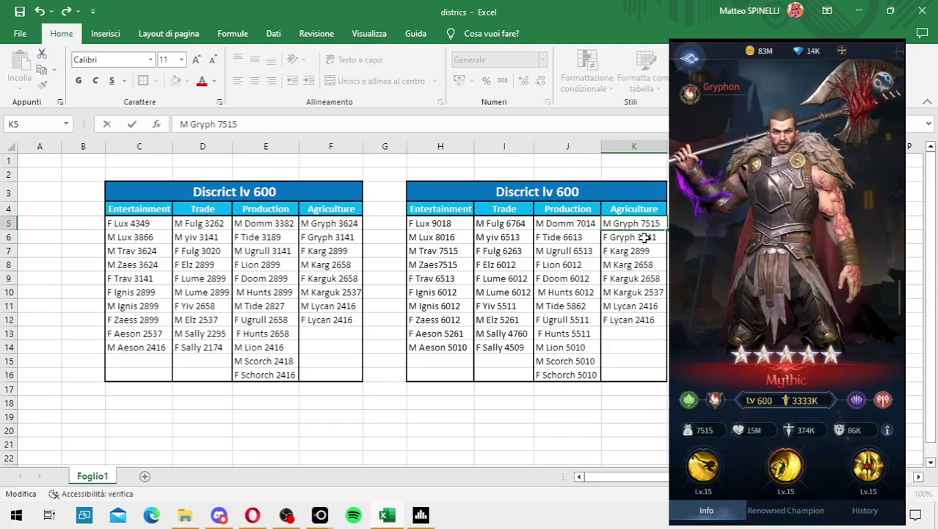
click(644, 237)
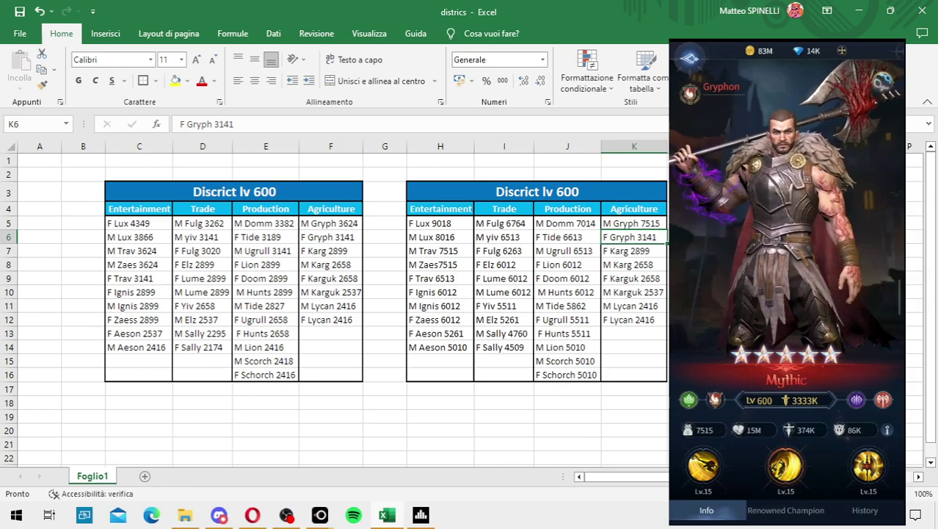
click(260, 125)
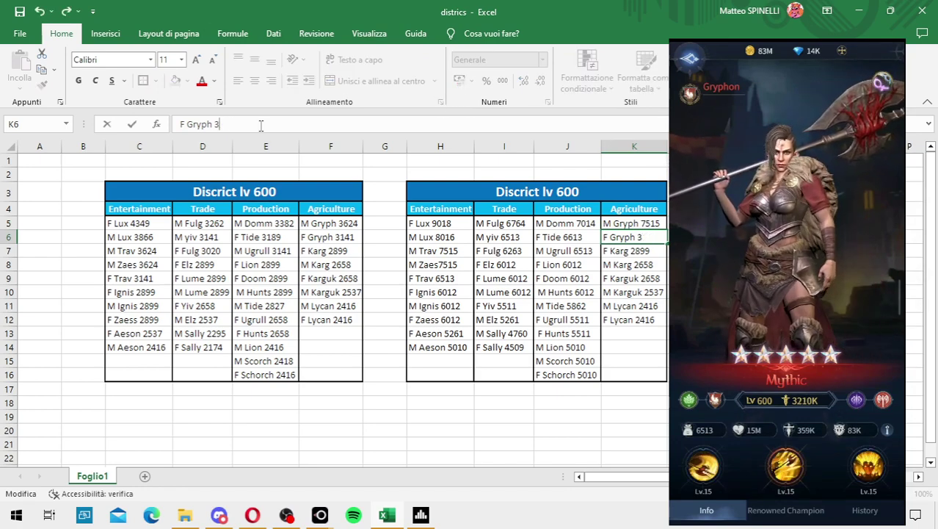
text(651)
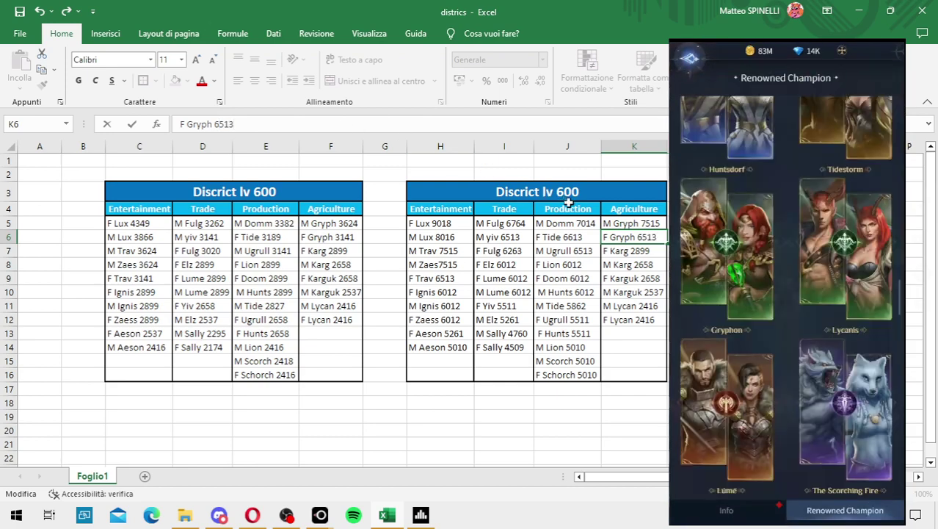
click(621, 254)
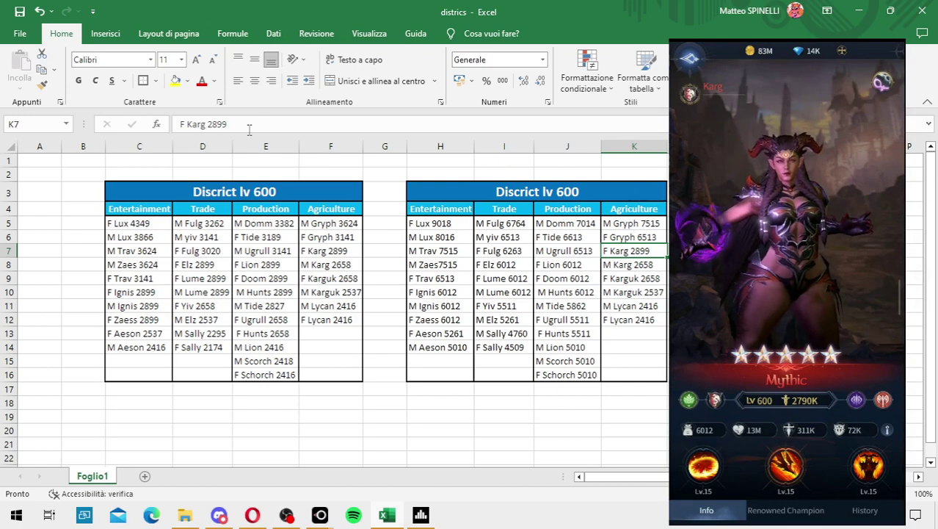
double_click(212, 124)
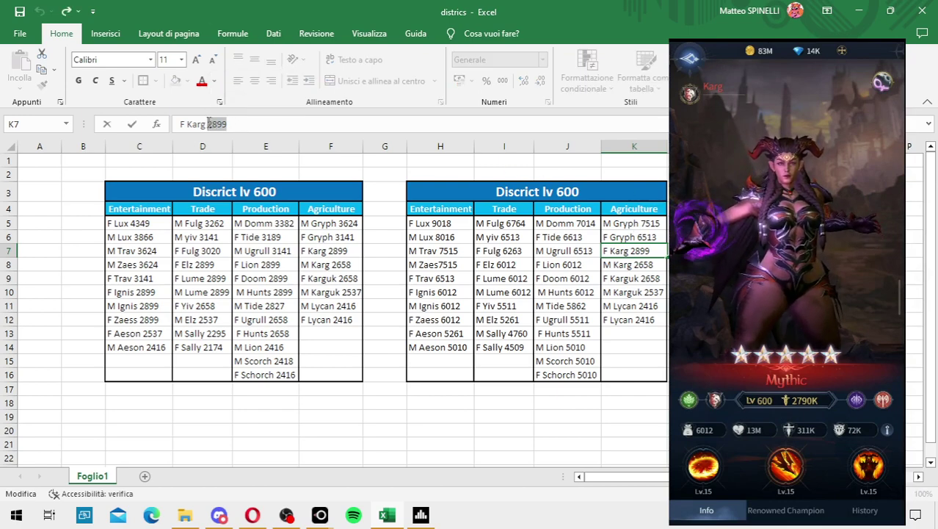
text(6012)
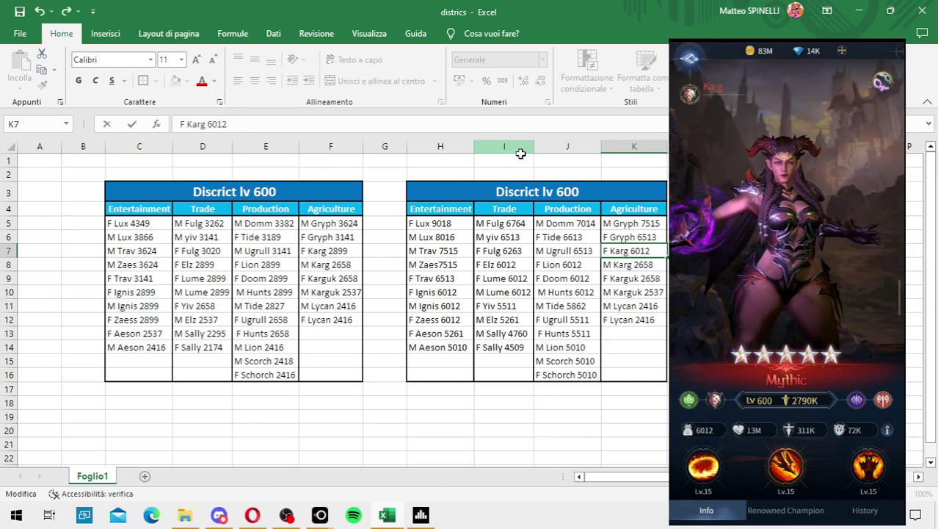
key(Return)
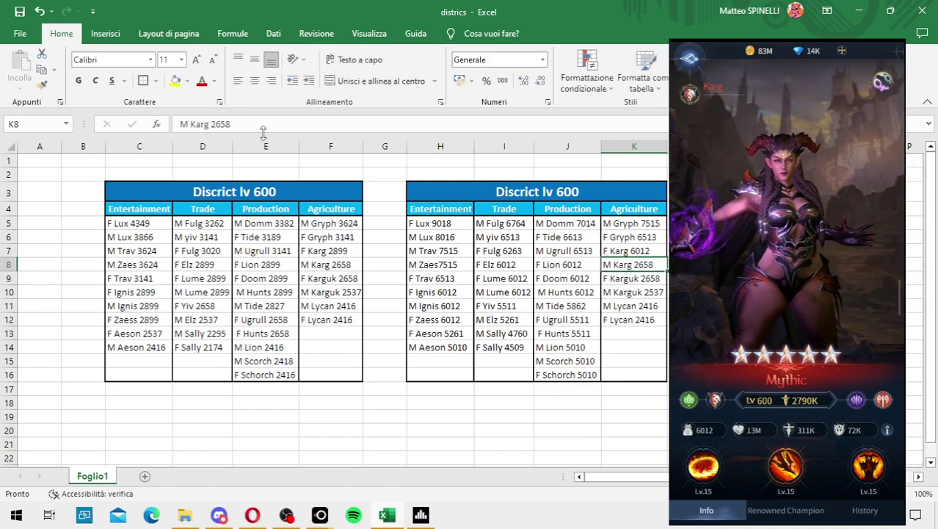
key(BackSpace)
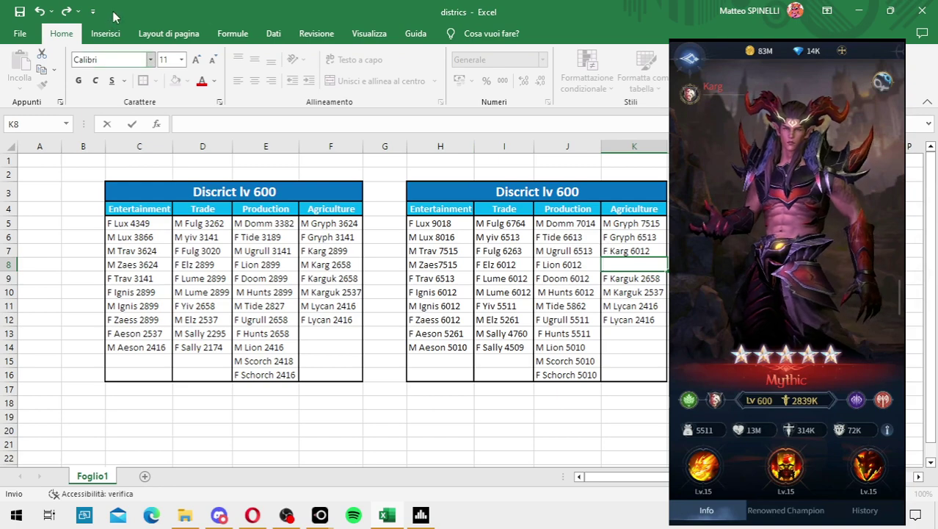
click(40, 11)
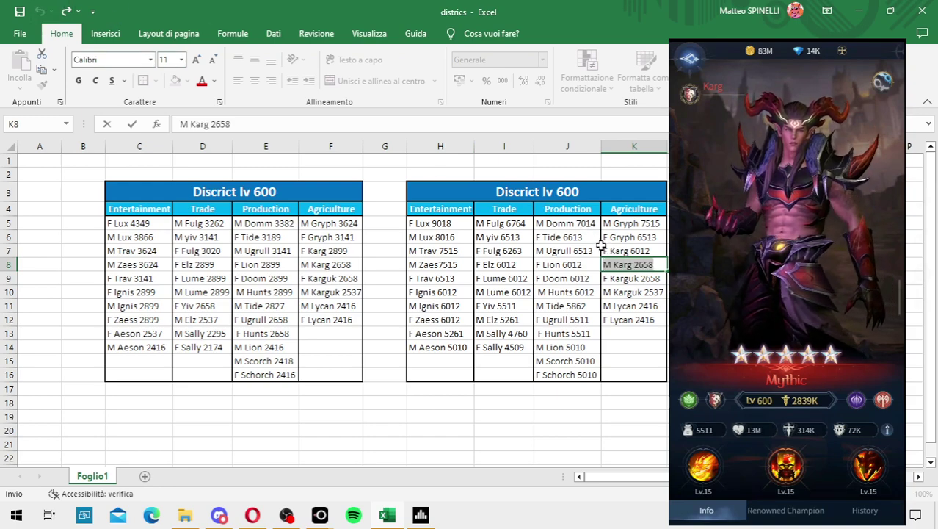
drag(230, 124, 211, 124)
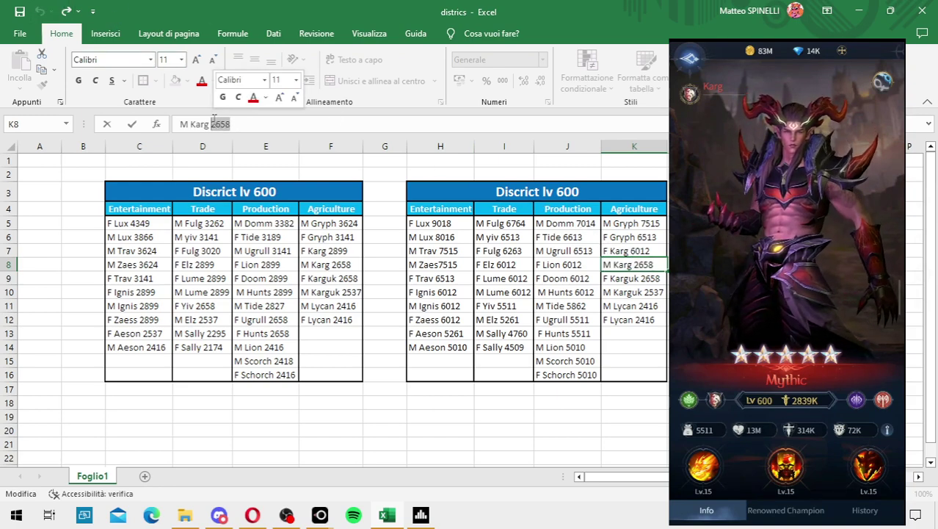
text(5511)
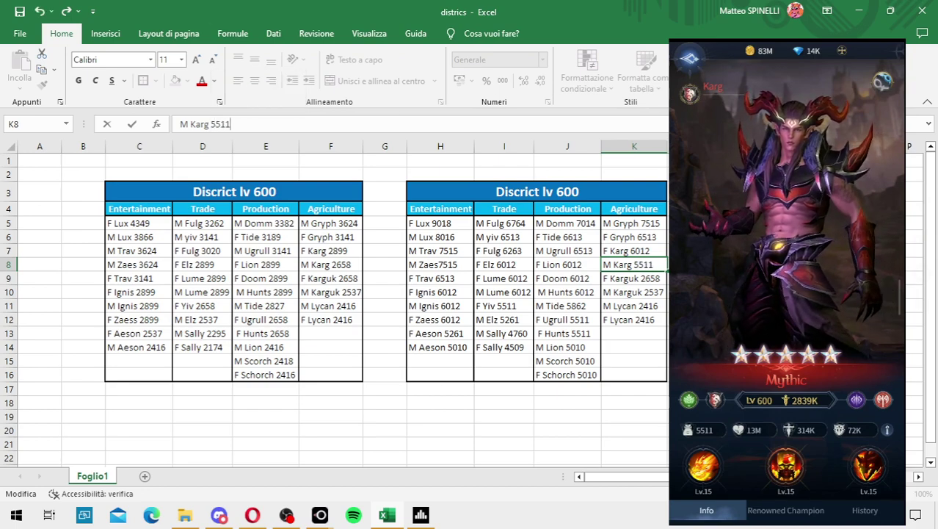
key(Tab)
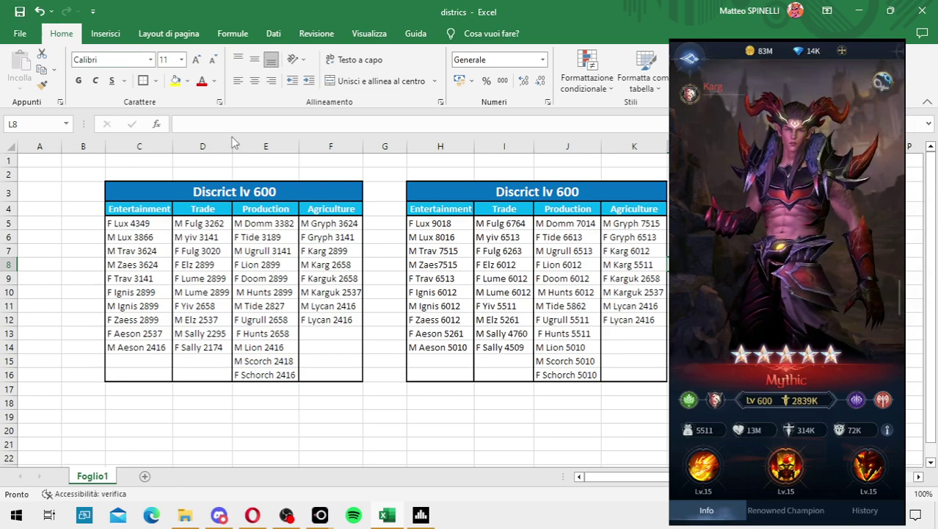
click(629, 279)
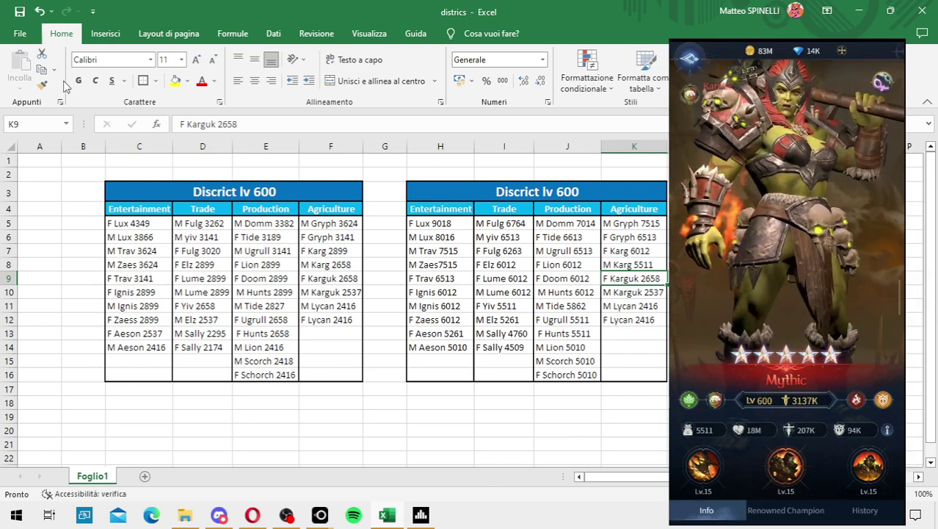
- Update F Karguk from 2658 to 5511 and M Karguk from 2537 to 5261
drag(237, 124, 218, 124)
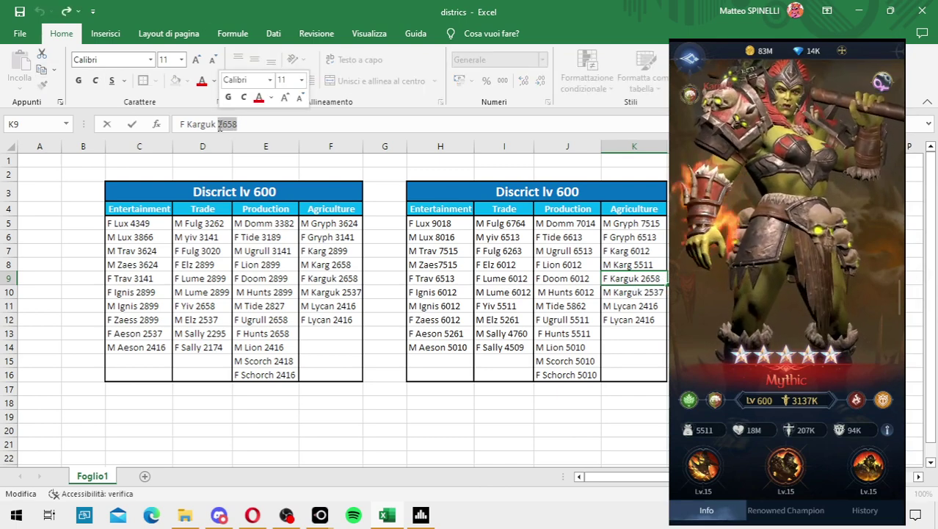
text(551)
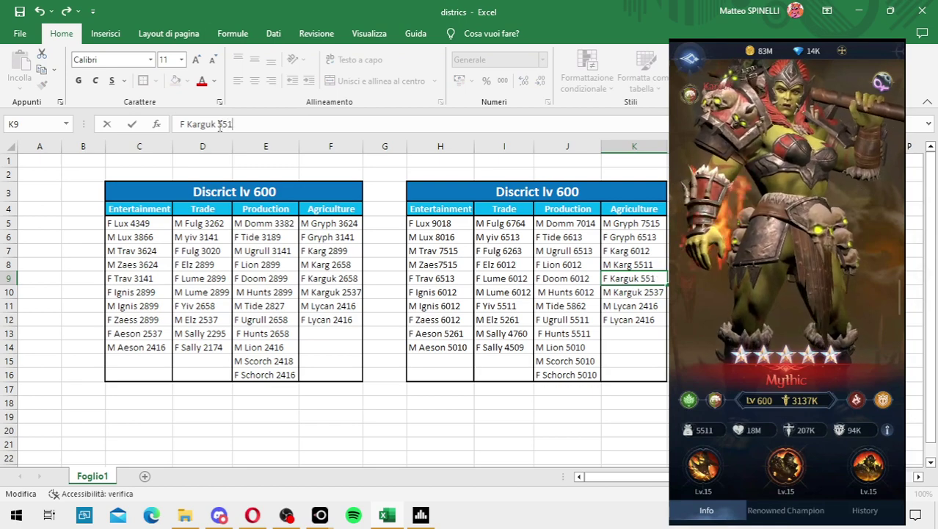
text(1)
click(640, 293)
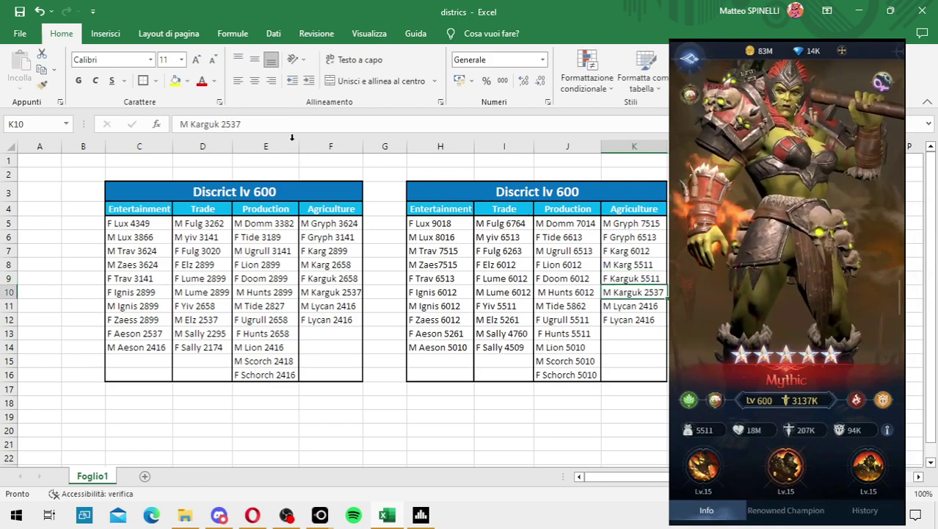
drag(241, 124, 222, 124)
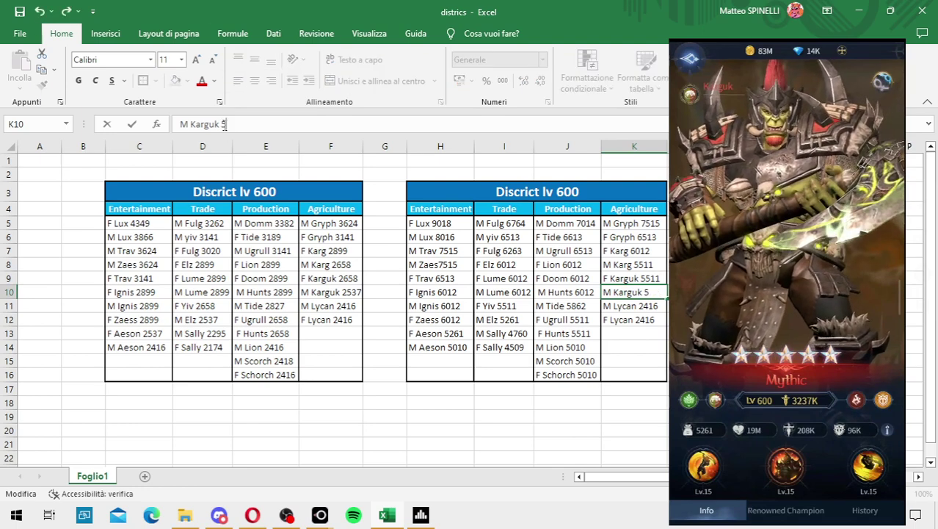
text(5261)
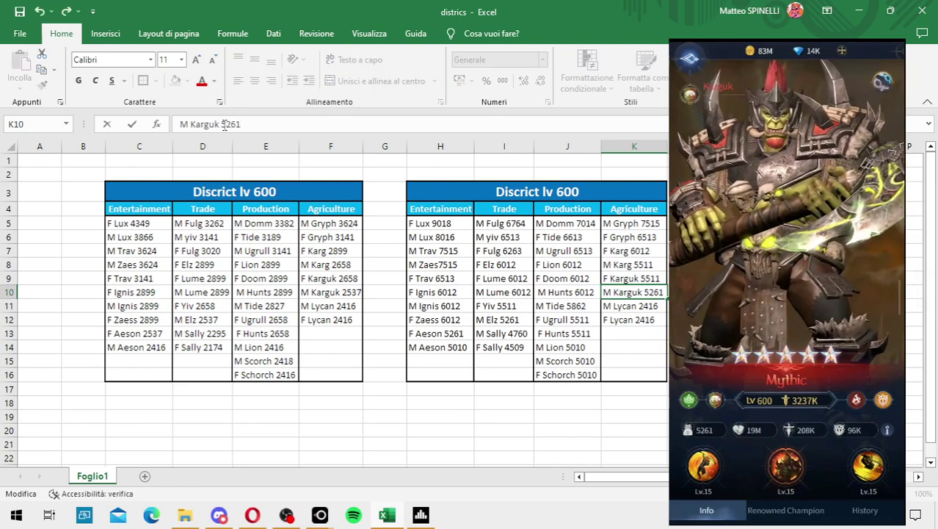
click(625, 312)
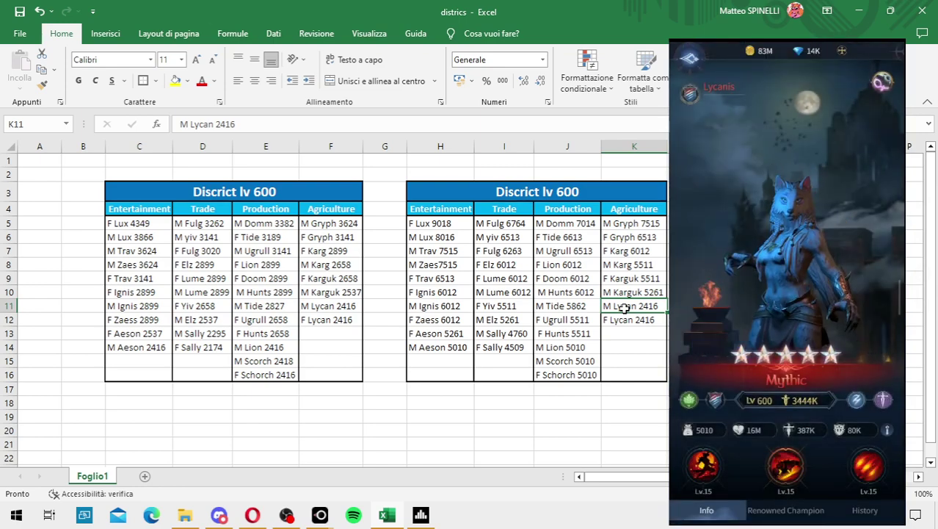
- Replace 2416 with 5010 in both the F Lycan and M Lycan entries
click(609, 315)
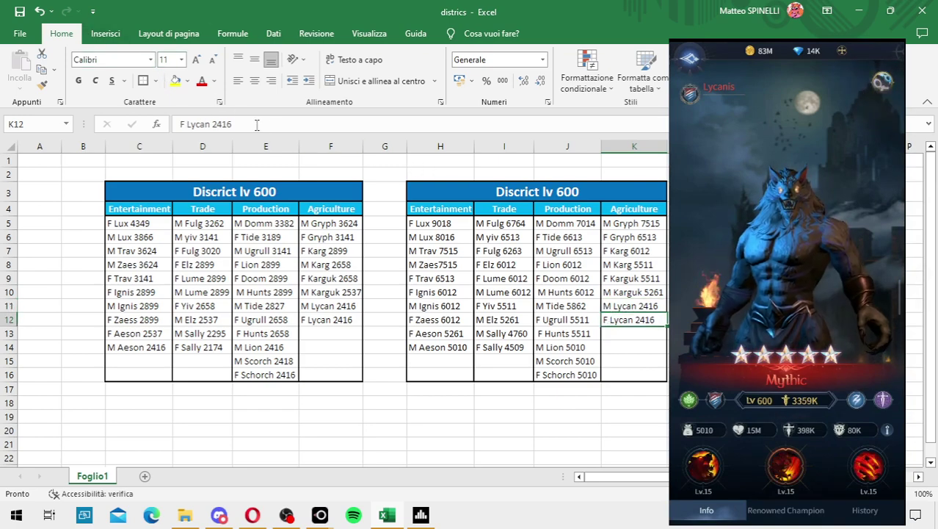
drag(218, 124, 213, 124)
text(5010)
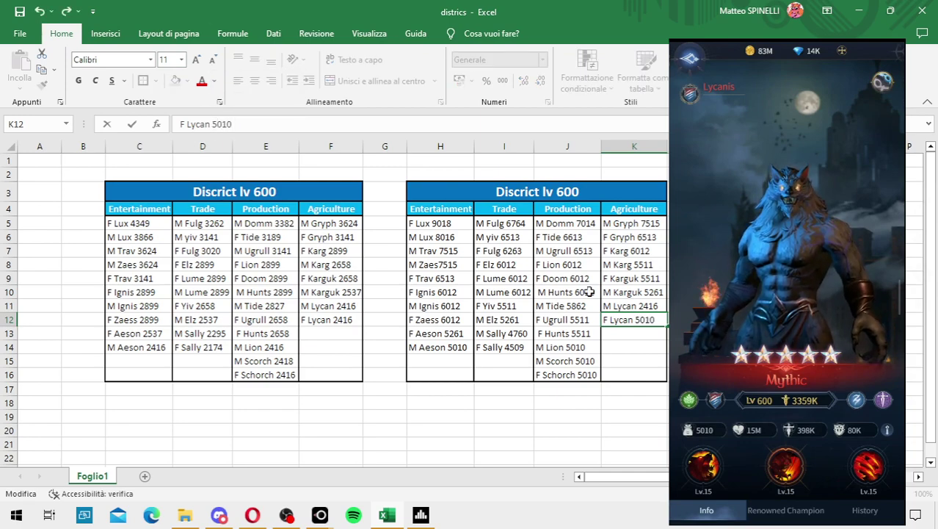
click(630, 307)
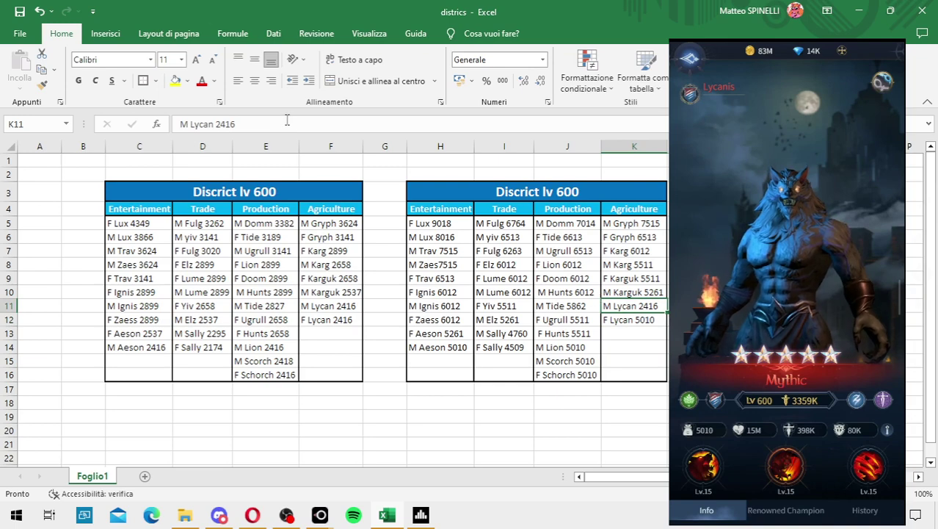
drag(219, 124, 218, 124)
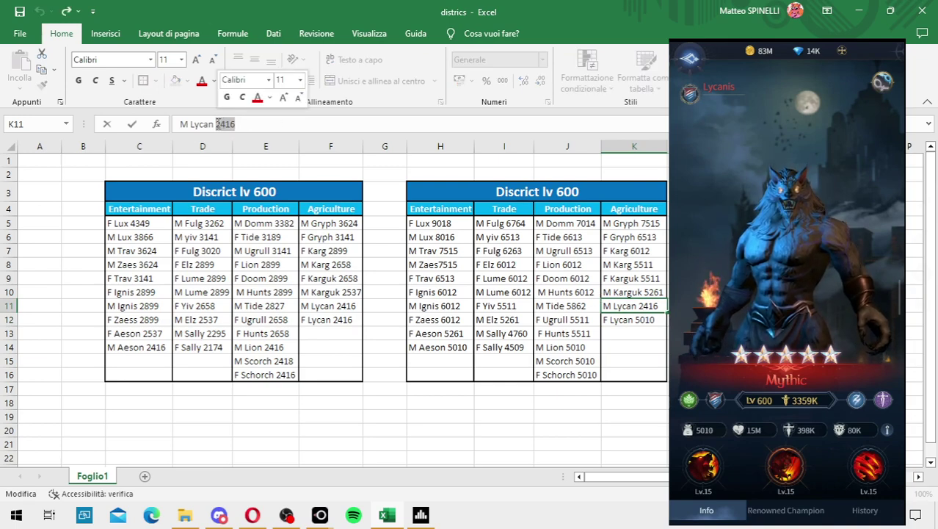
text(5010)
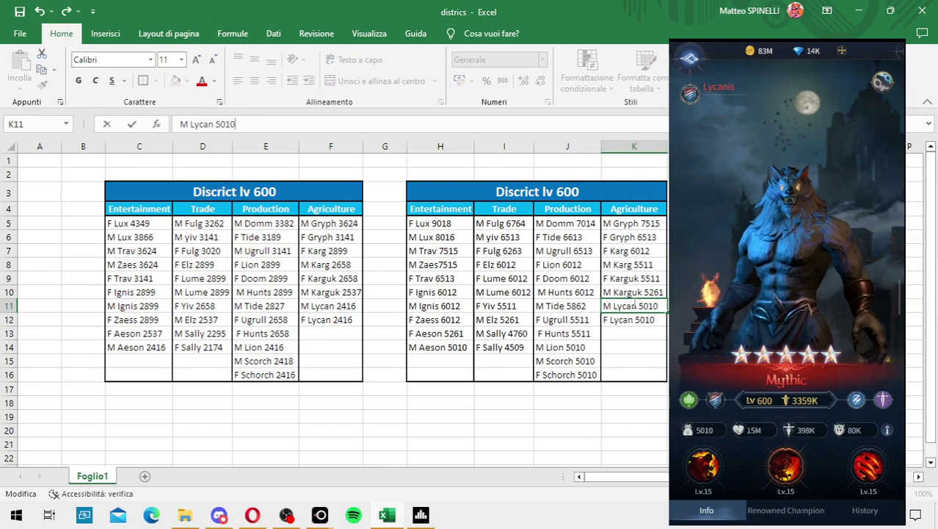
click(436, 358)
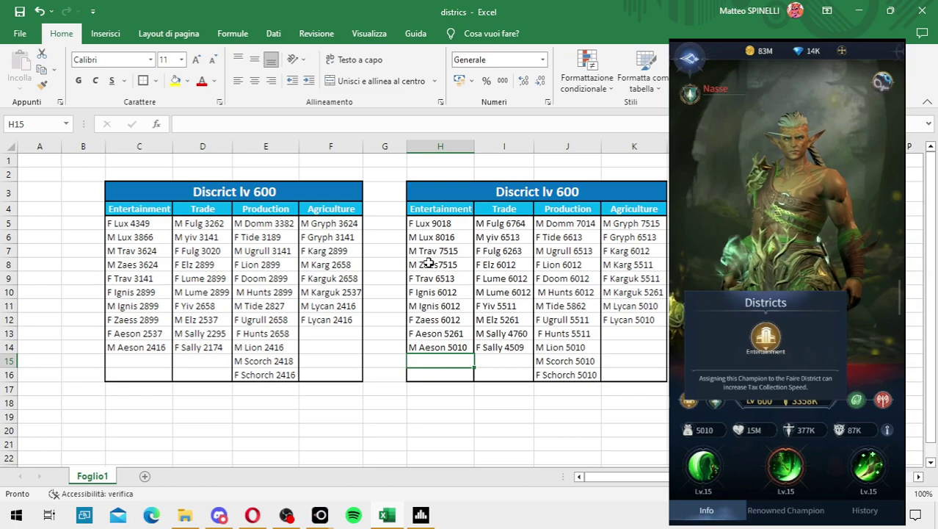
- Add a new 'M Nasse' entry in H15 and reopen it for editing
text(M NAs)
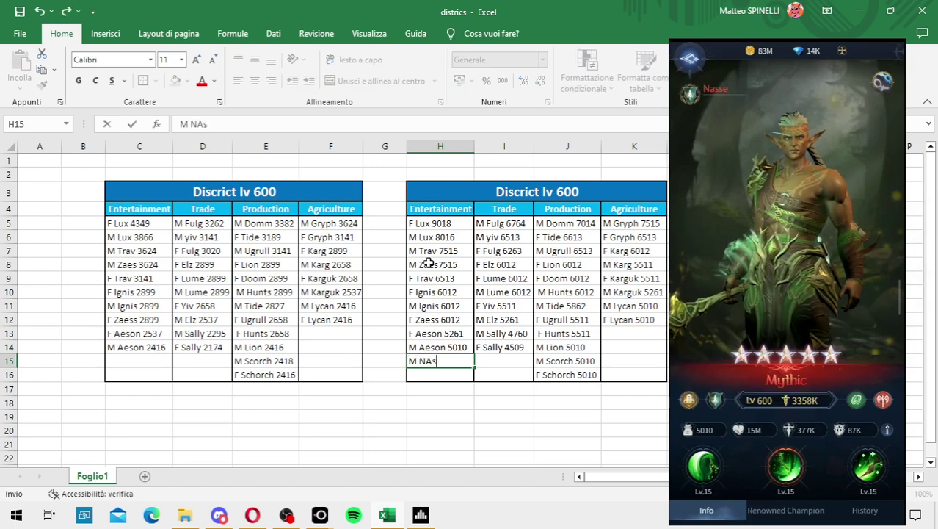
key(Left)
key(Left)
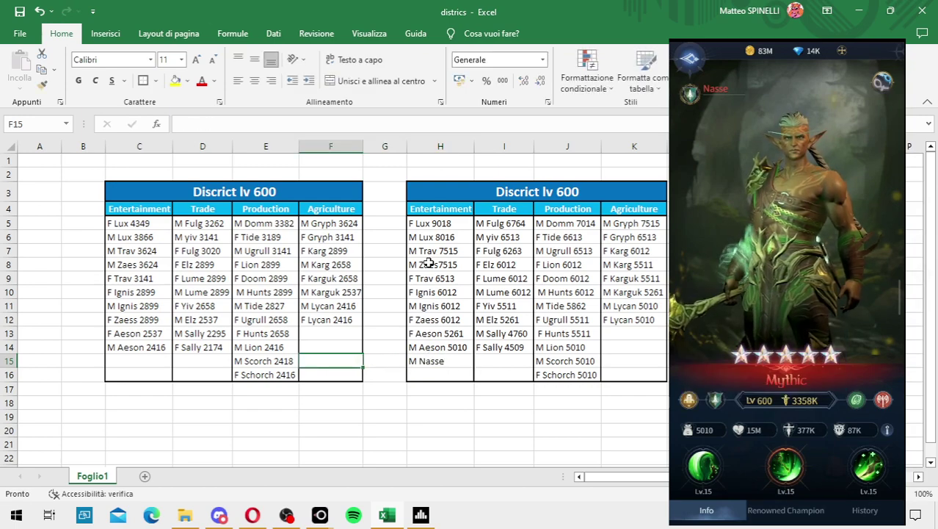
click(436, 365)
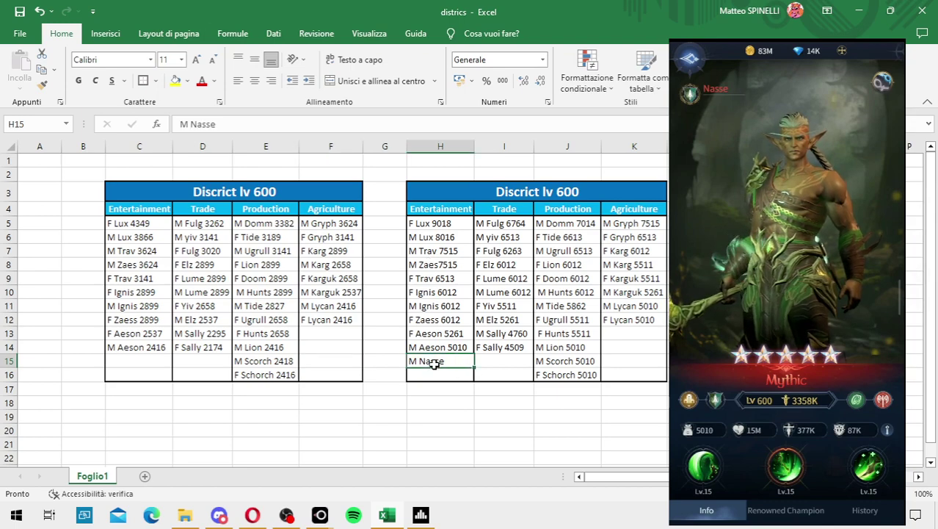
click(232, 124)
text(5020)
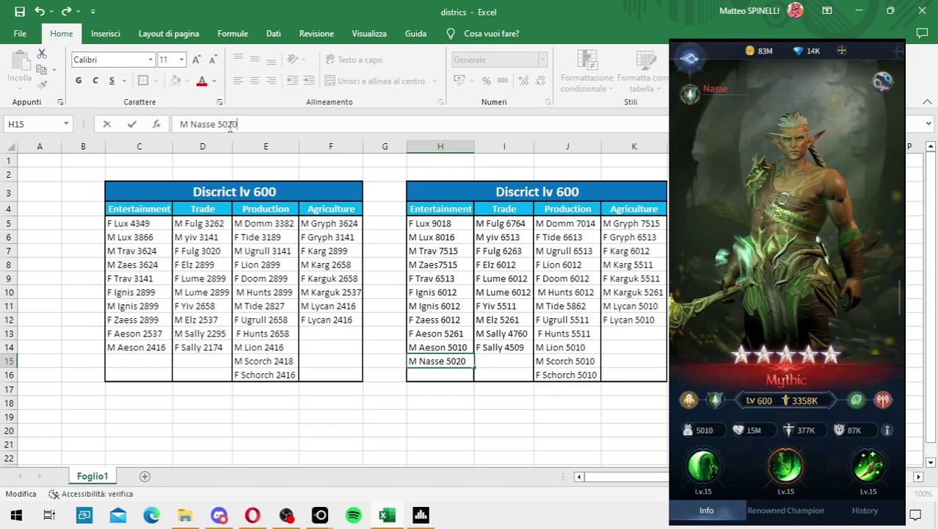
- Correct H15 to M Nasse 5010 and copy it into H16 as F Nasse
key(F12)
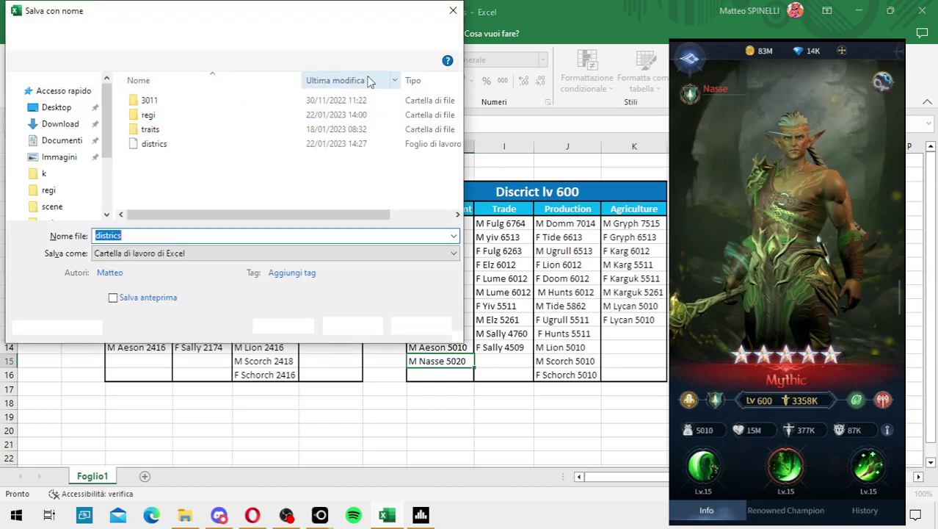
key(Escape)
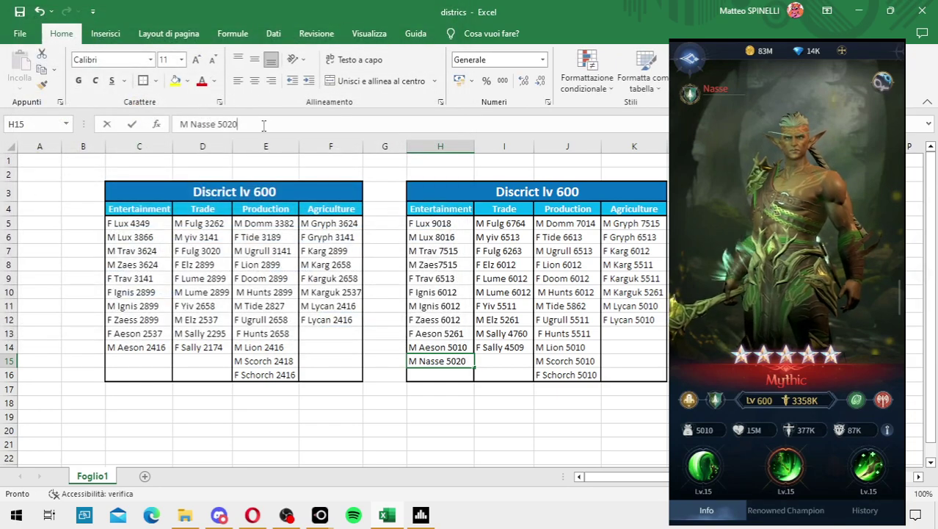
click(264, 125)
text(1)
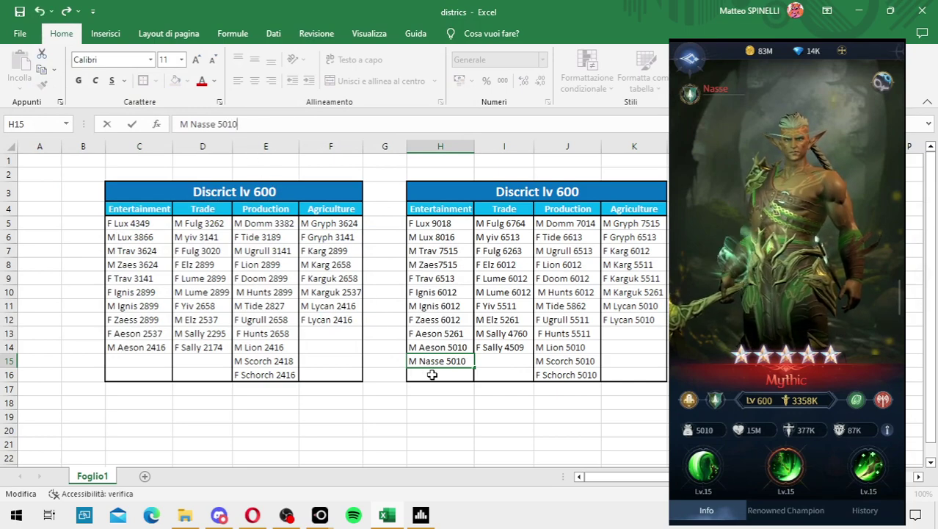
drag(432, 374, 433, 359)
key(ctrl+c)
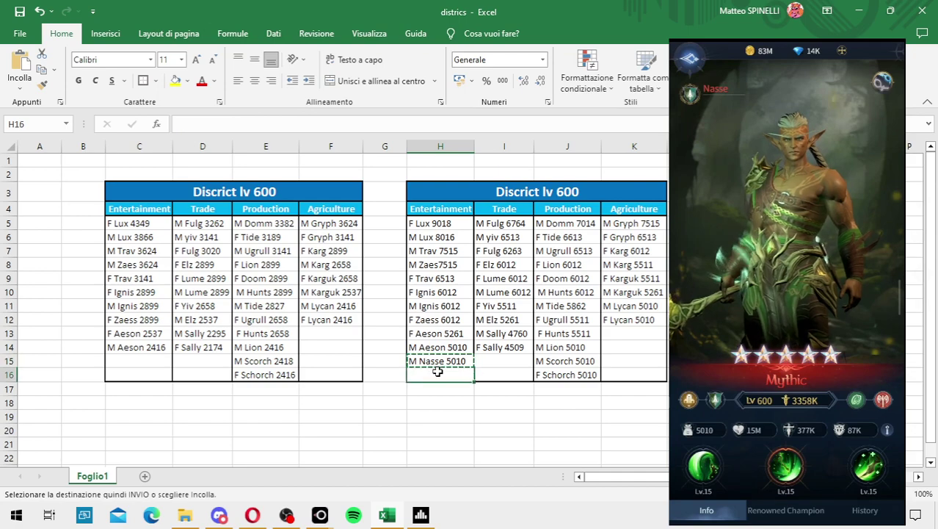
key(ctrl+v)
click(192, 125)
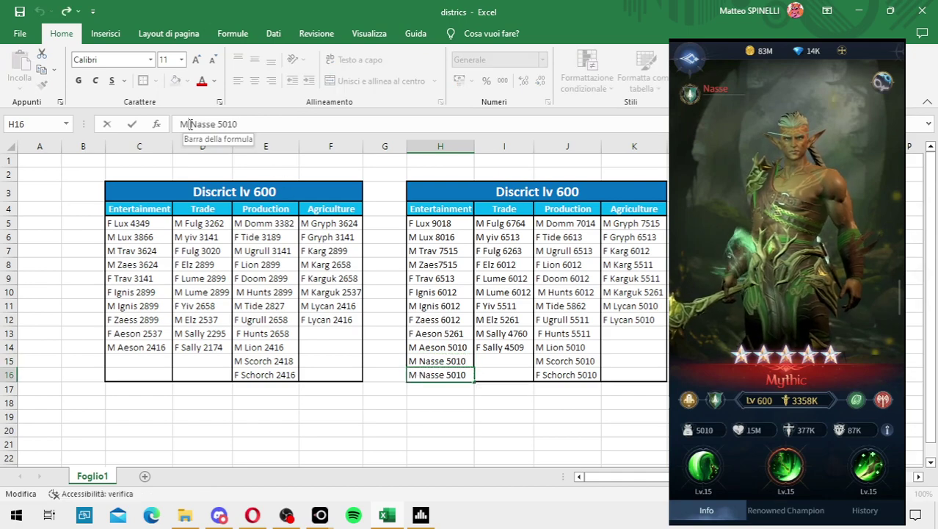
key(BackSpace)
key(BackSpace)
text(F)
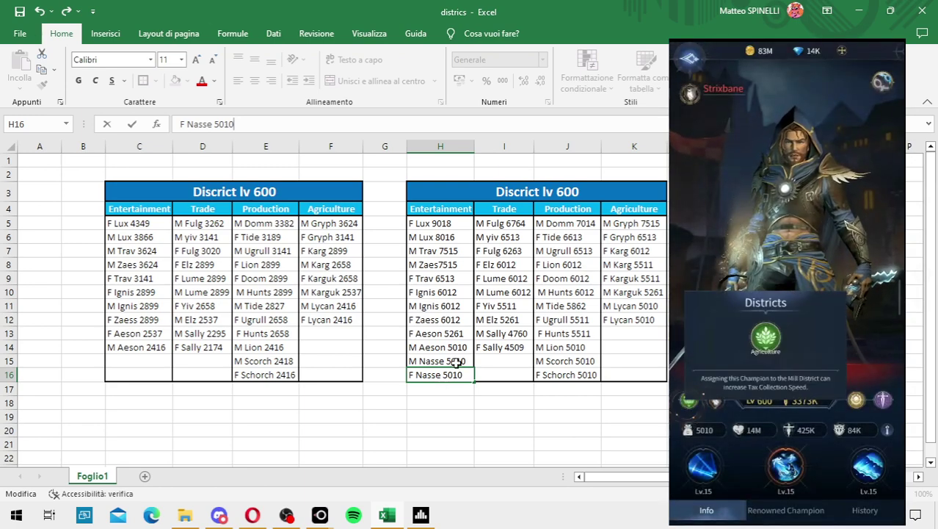
click(615, 331)
text(M Strix)
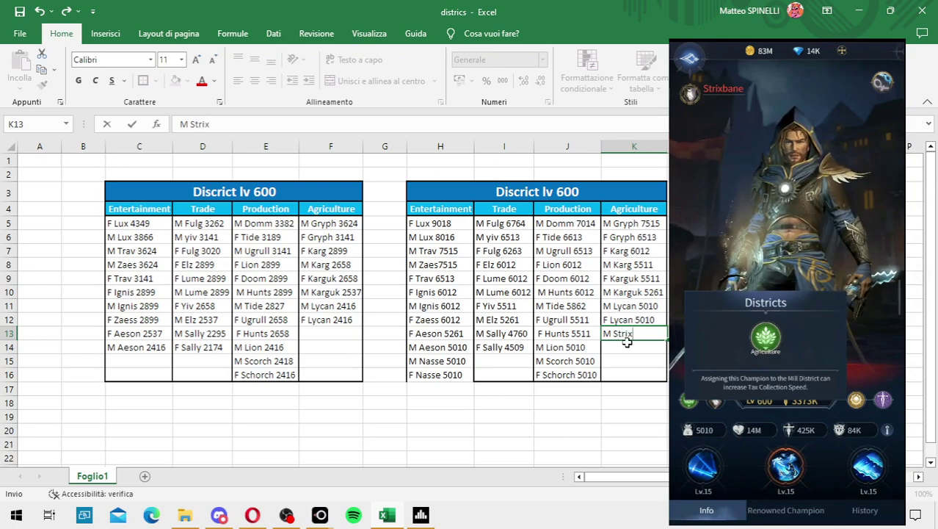
- Enter M Strix under Agriculture and duplicate it below as F Strix
key(Return)
click(622, 335)
key(ctrl+c)
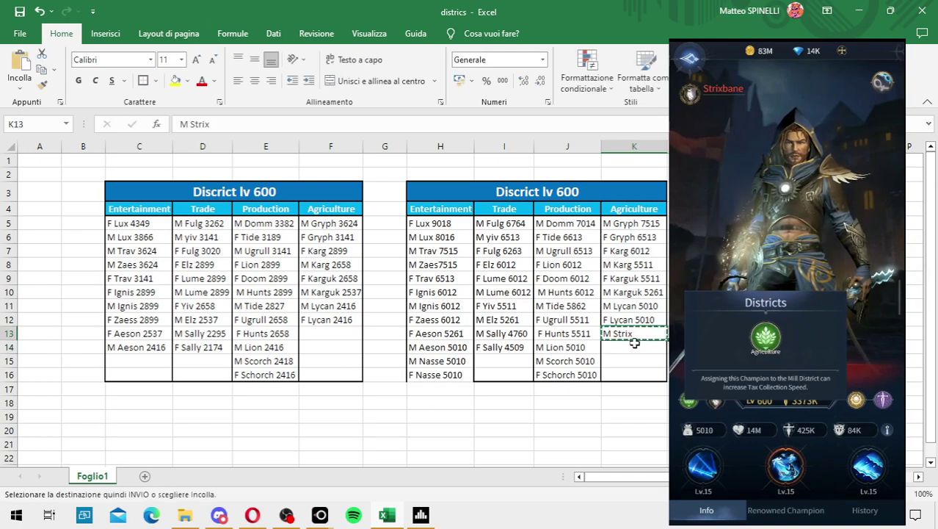
click(631, 346)
key(ctrl+v)
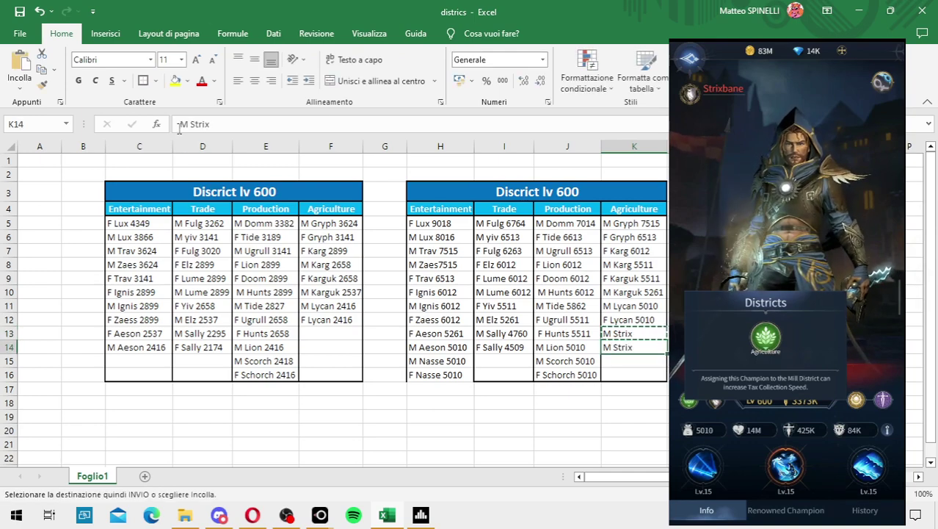
click(187, 125)
key(BackSpace)
key(BackSpace)
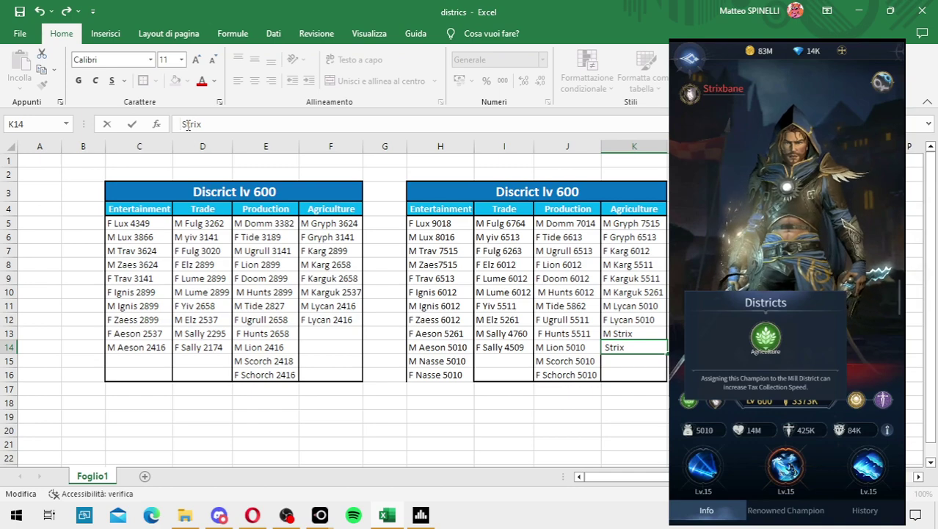
text(F)
click(637, 332)
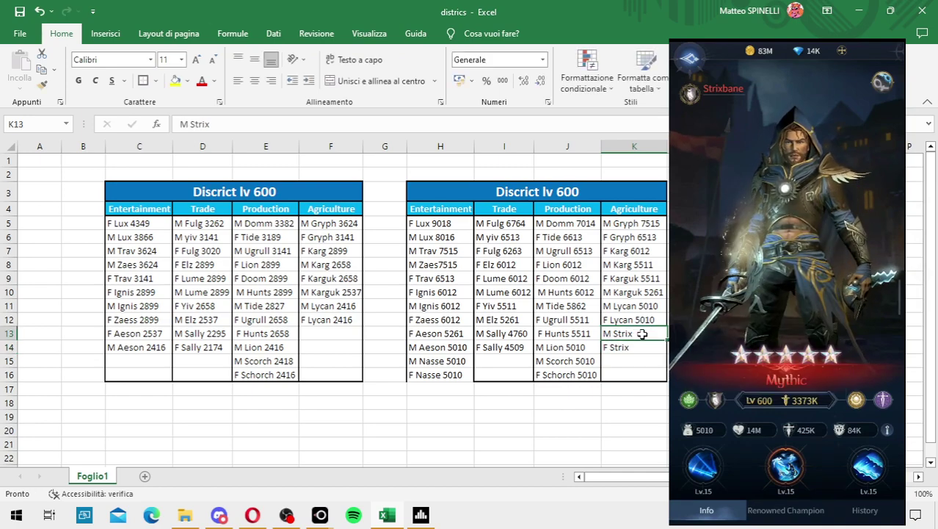
- Give both M Strix and F Strix a power value of 5010
double_click(643, 333)
text(50)
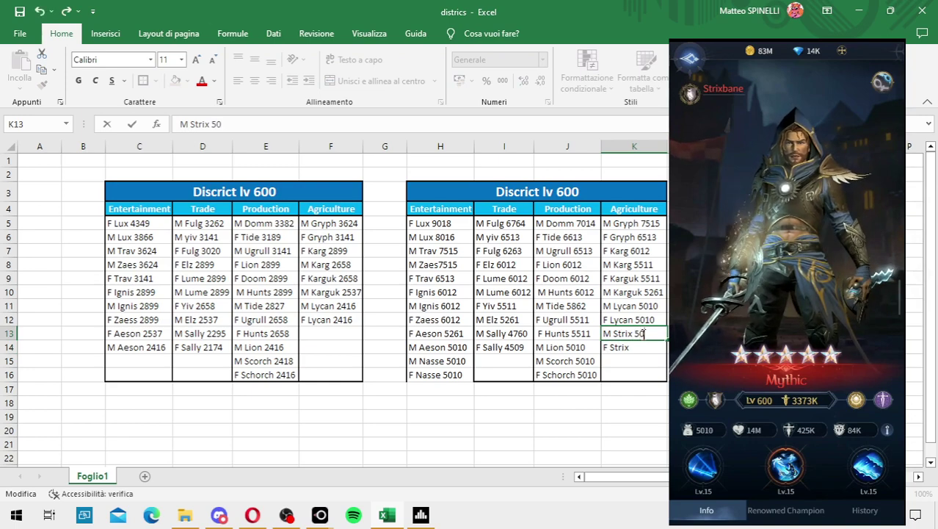
text(10)
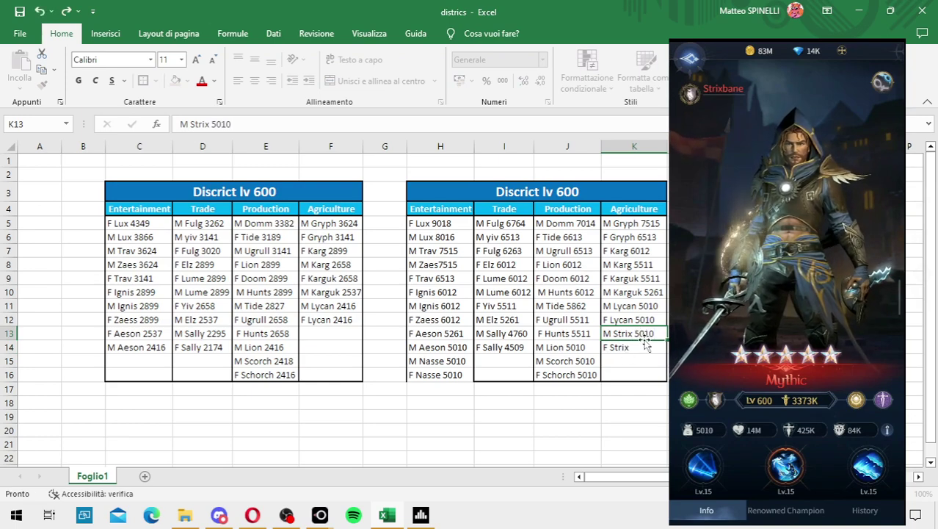
click(640, 348)
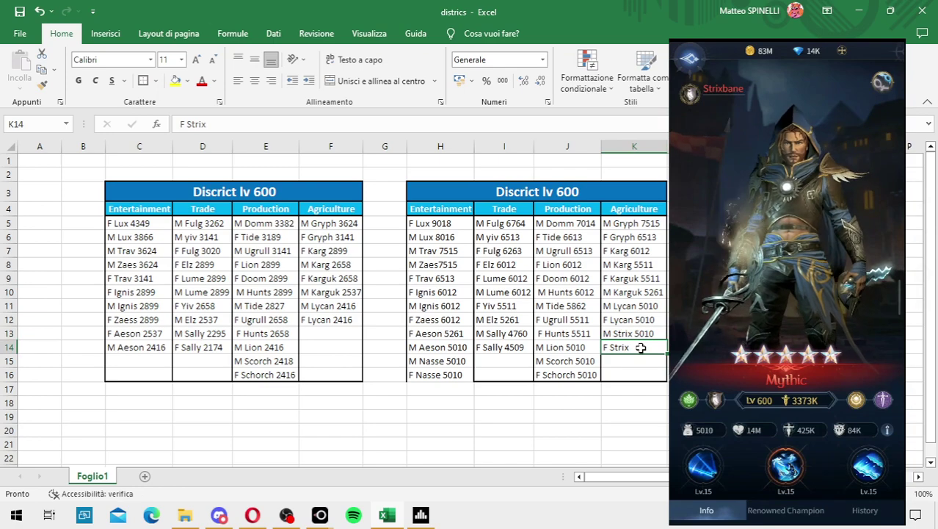
double_click(637, 347)
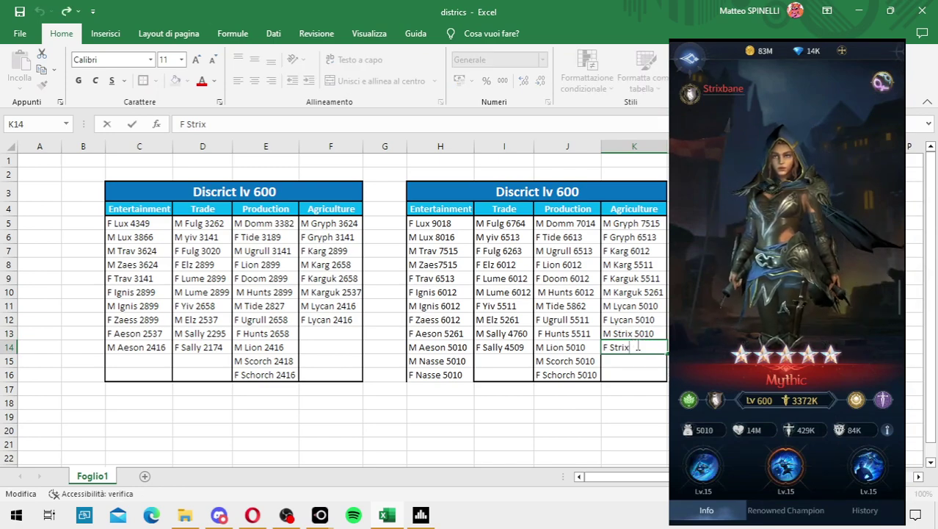
text(5010)
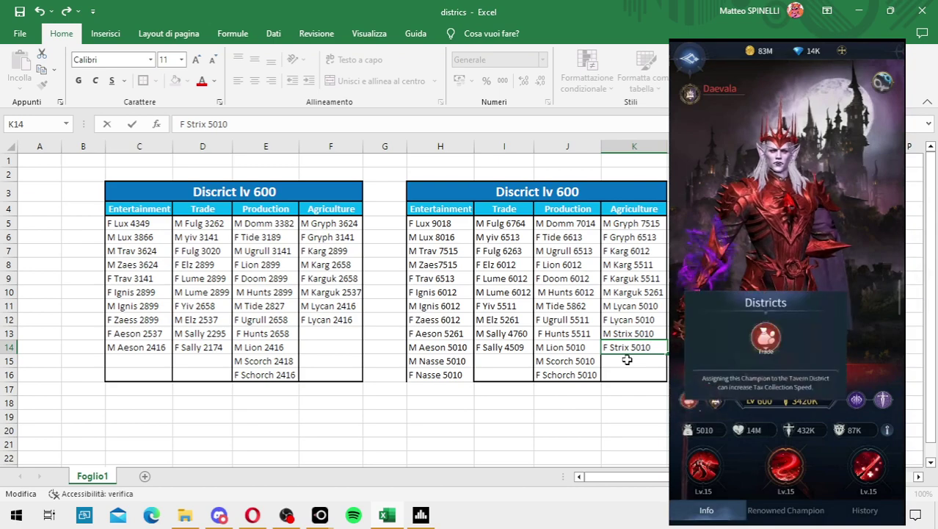
- Enter F daev in I15 and M daev in I16, each with power 5010
click(489, 362)
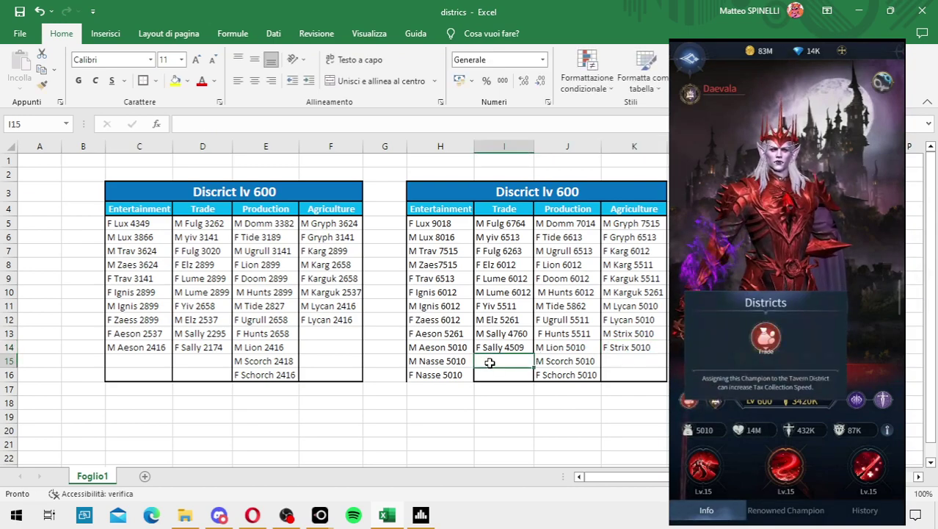
text(F daev)
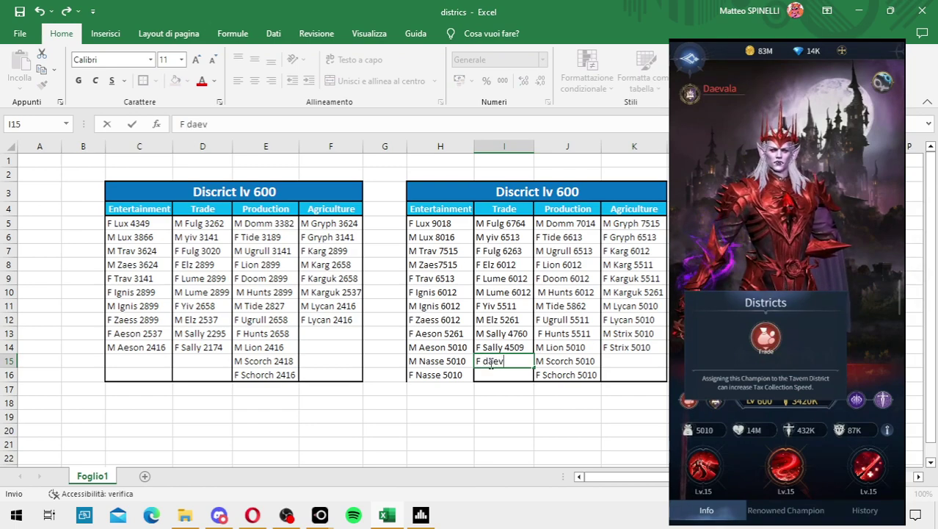
key(Return)
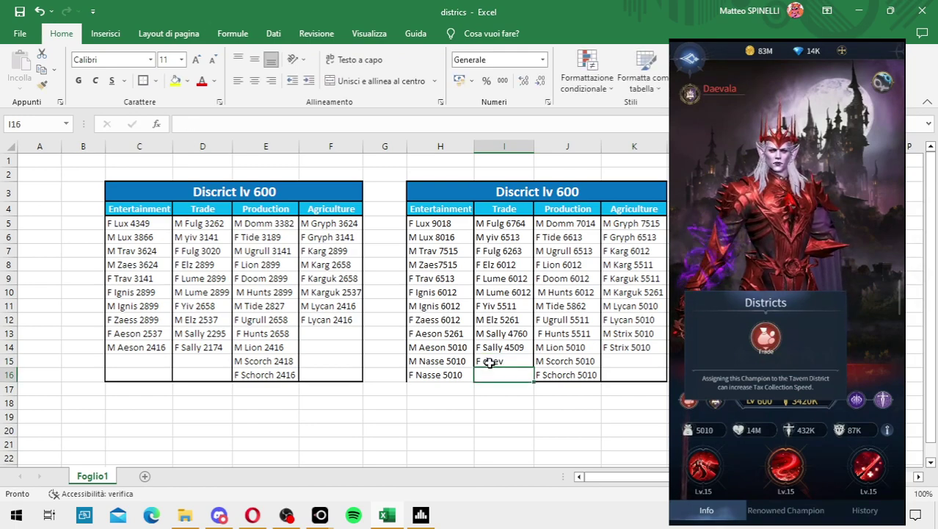
text(M daev)
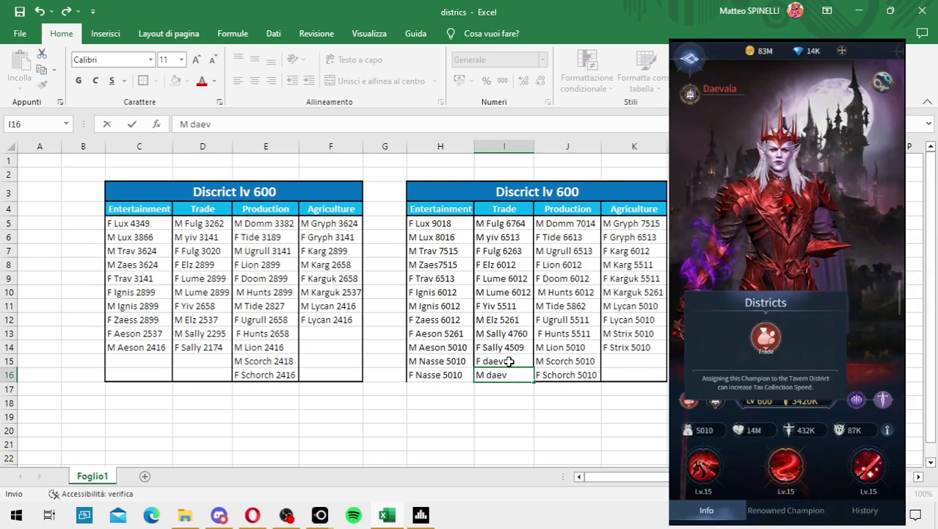
click(508, 361)
double_click(509, 361)
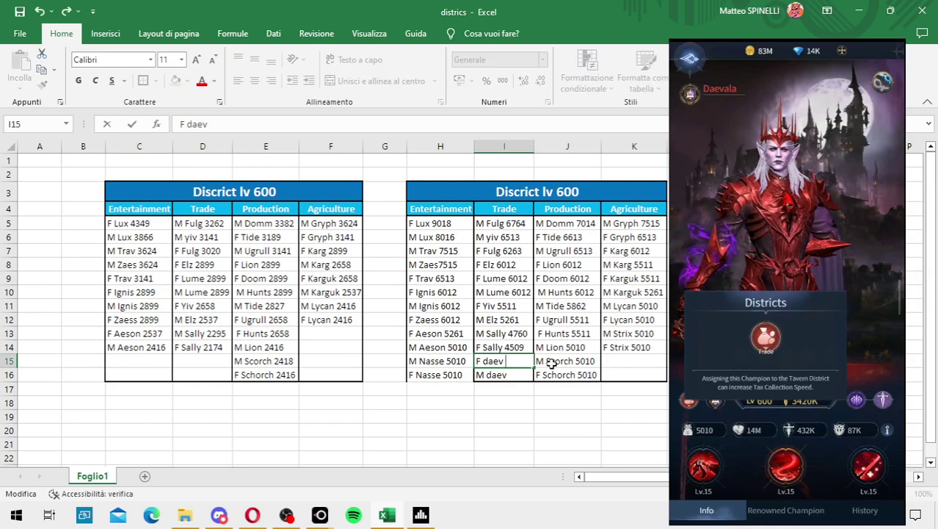
text(50120)
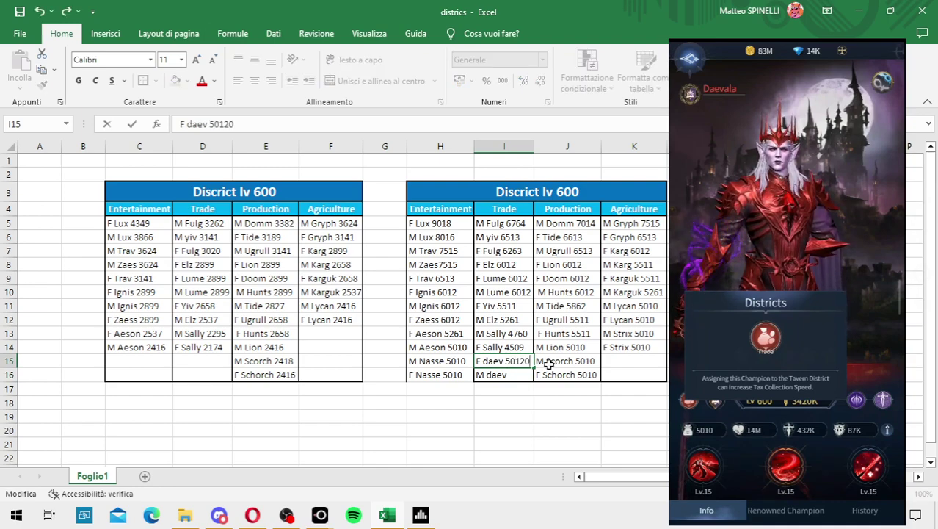
key(BackSpace)
key(BackSpace)
text(0)
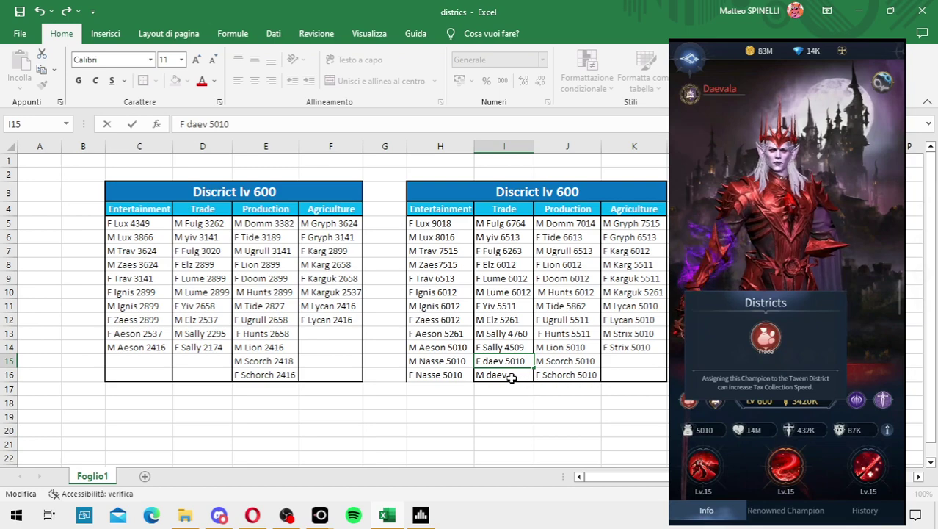
click(512, 377)
double_click(525, 375)
text(5)
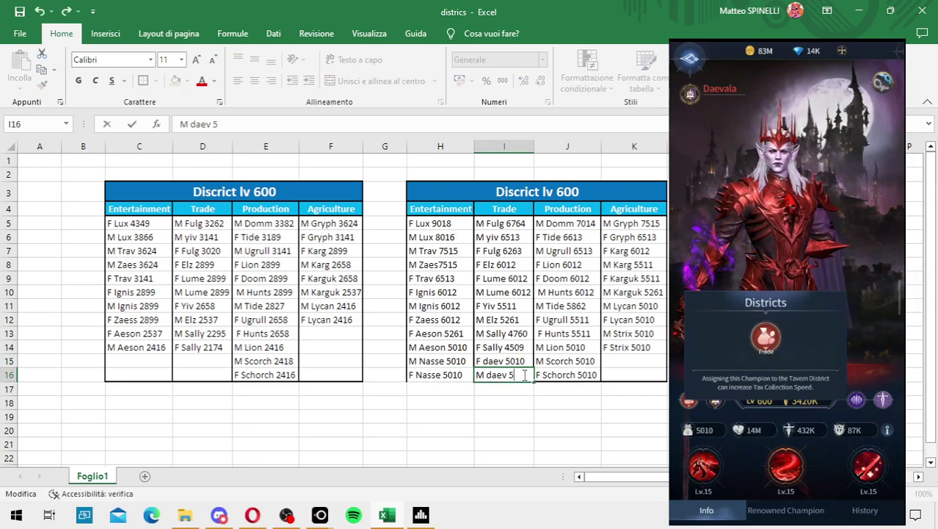
text(010)
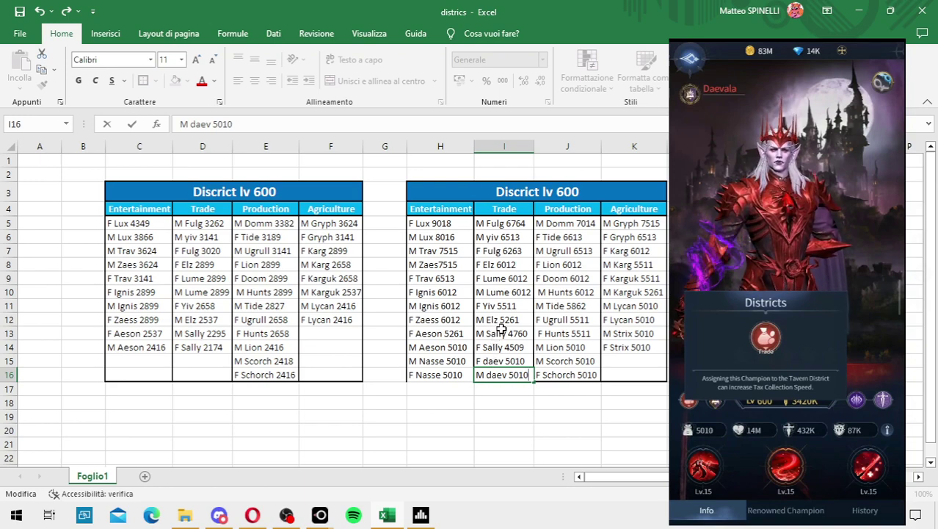
- Move the two daev 5010 entries above the Sally entries in the Trade column (I13:I16)
drag(498, 333, 498, 408)
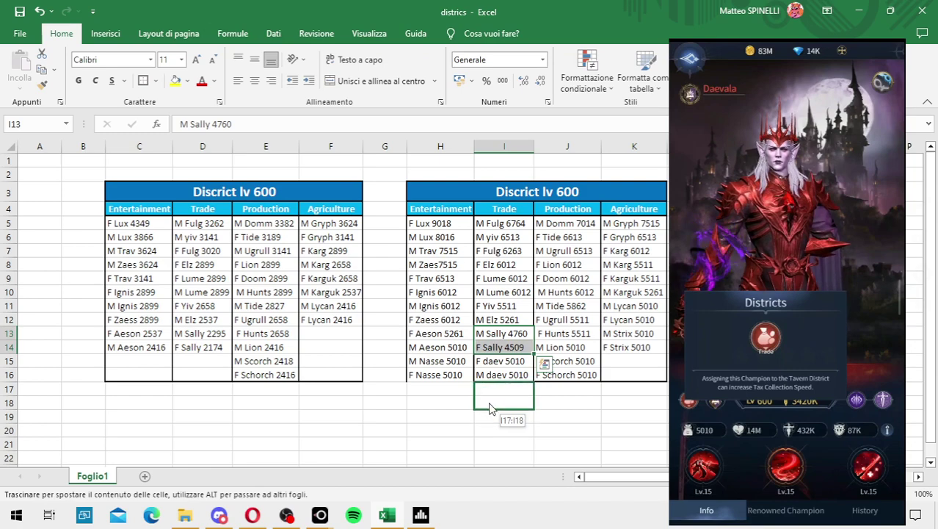
drag(501, 356, 502, 402)
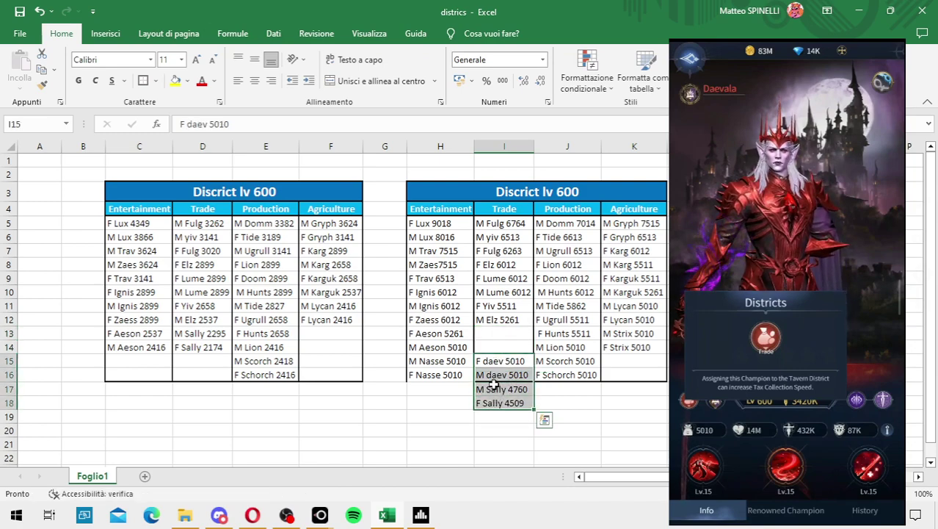
drag(503, 361, 503, 334)
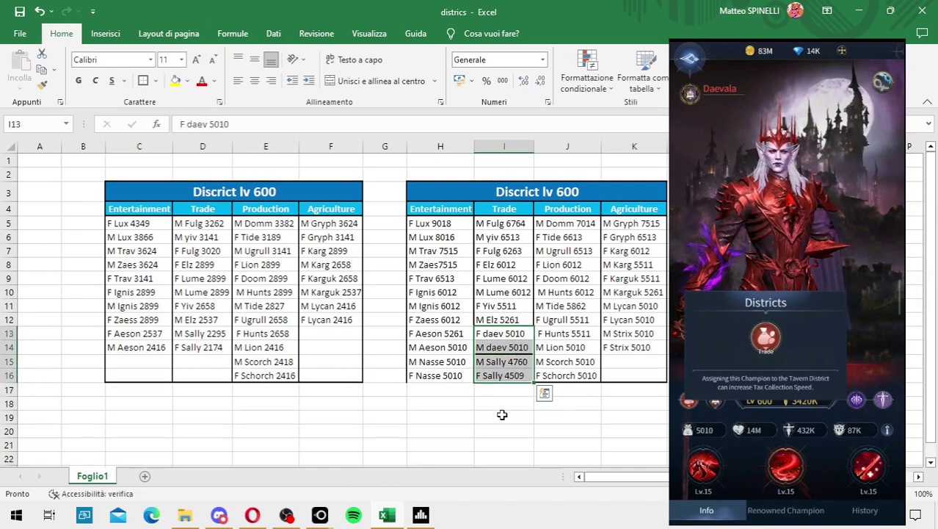
click(502, 415)
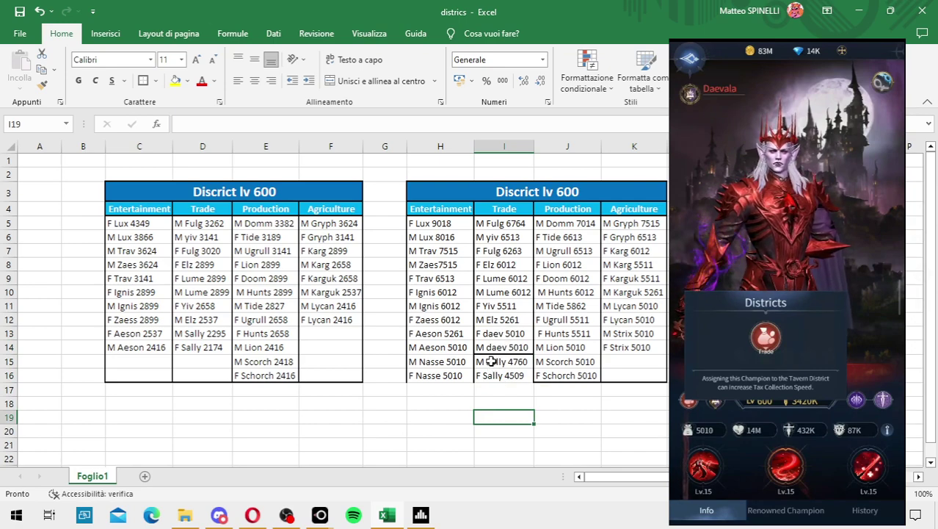
- Add a bottom border under M daev 5010 in I14
click(489, 348)
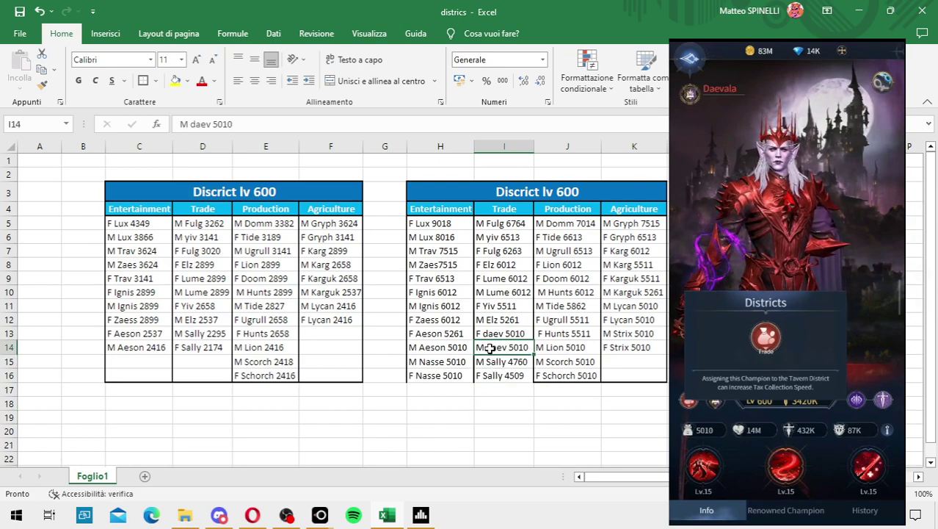
click(156, 81)
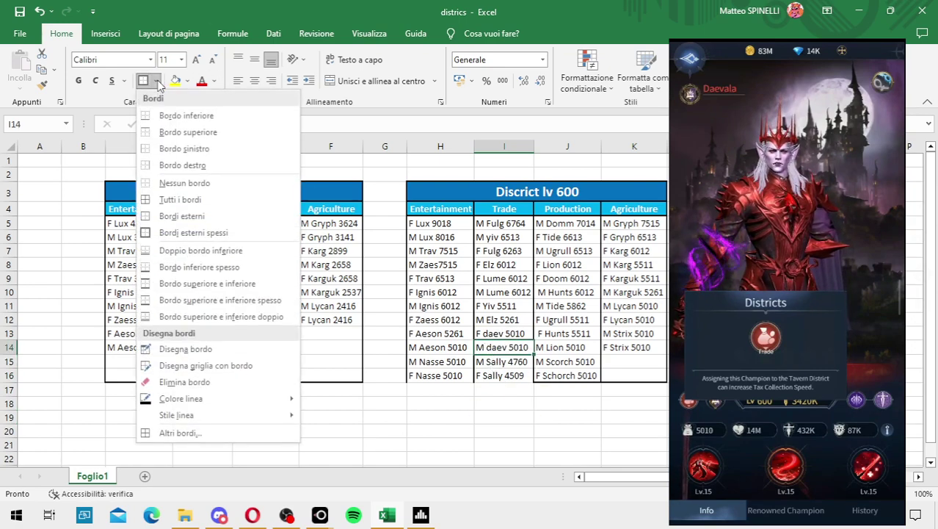
click(168, 119)
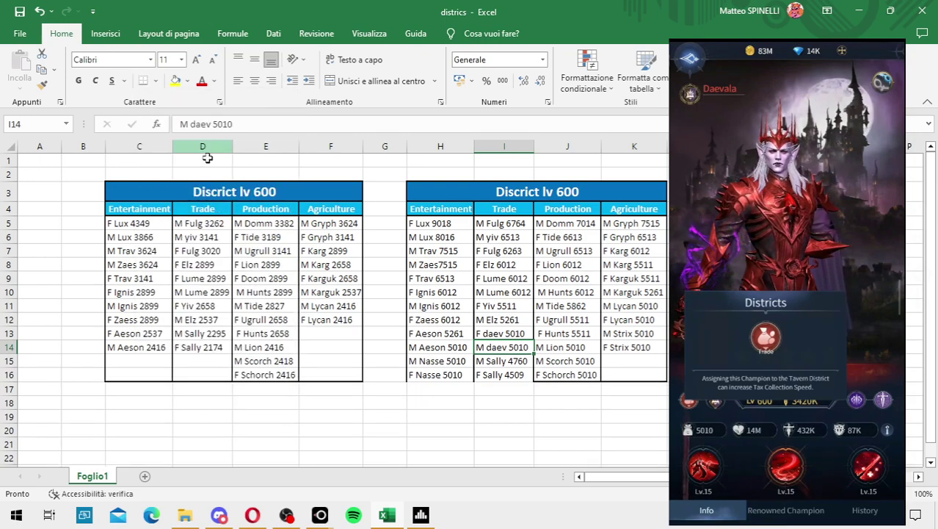
click(497, 401)
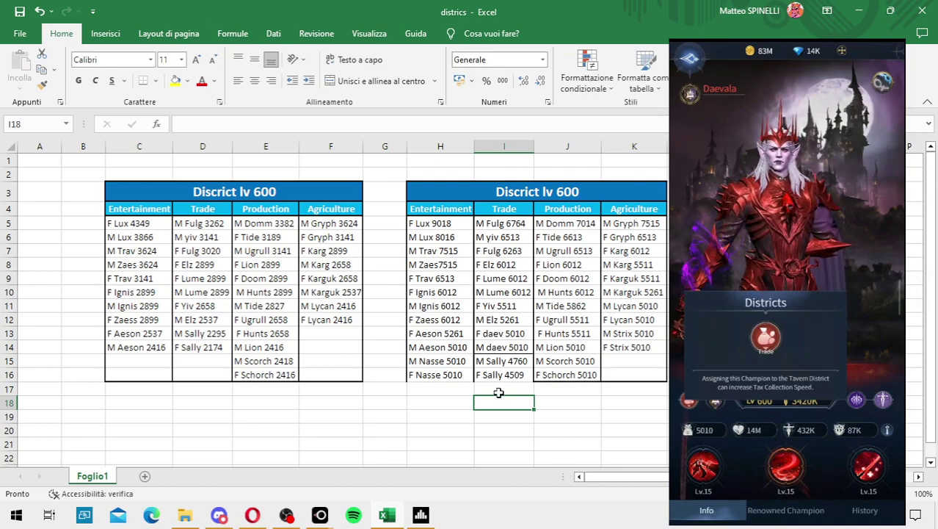
- Enter M WhEy 5010 in the Agriculture cell K15
scroll(450, 392, down, 1)
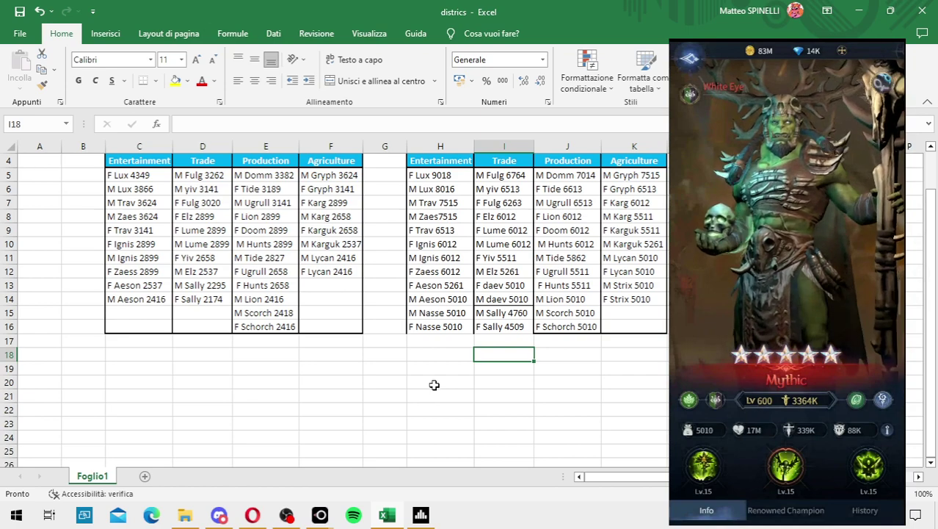
click(618, 316)
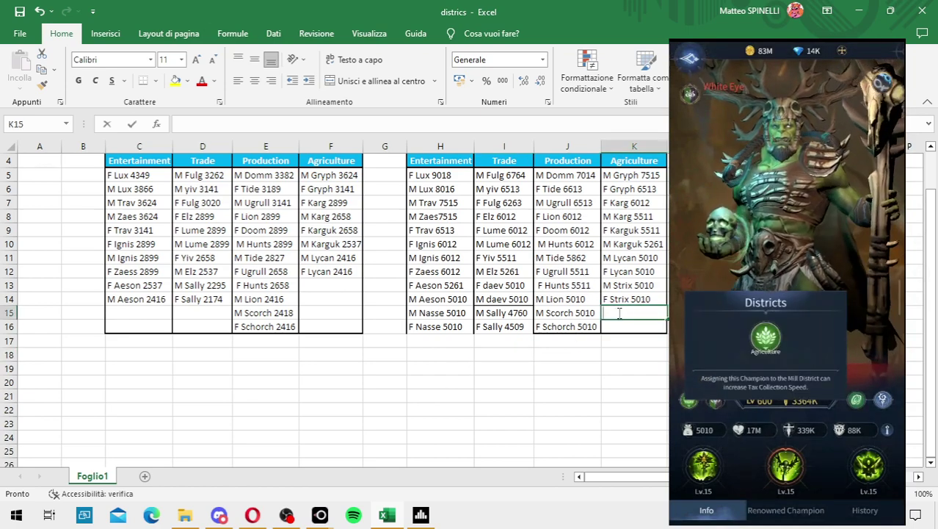
text(M WhEy)
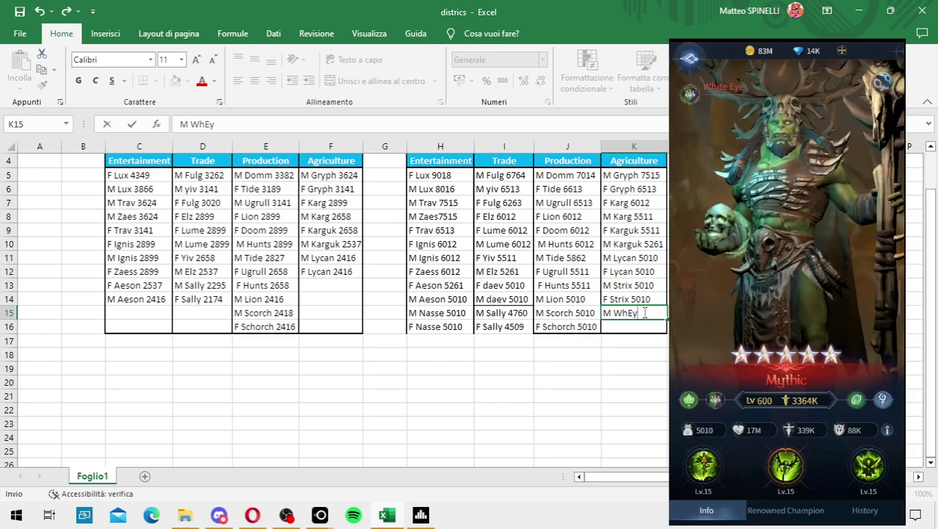
text( 50)
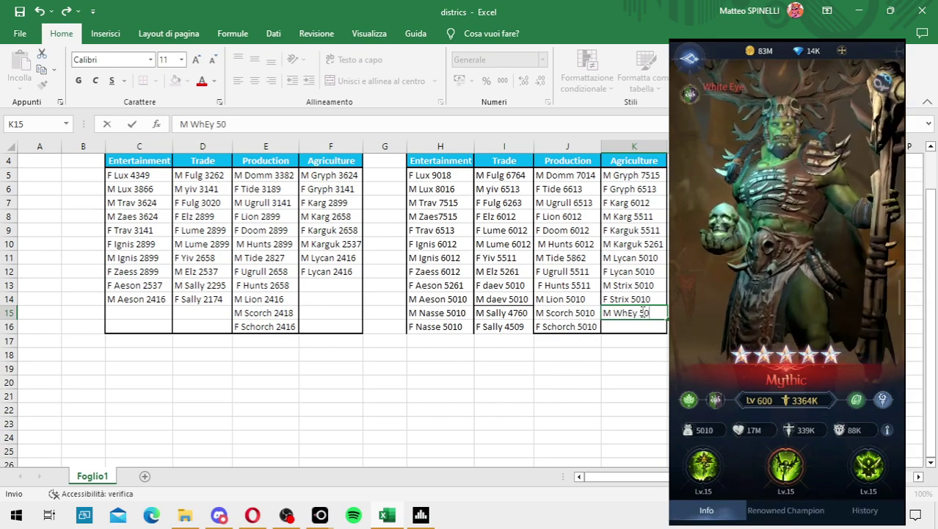
text(10)
click(643, 312)
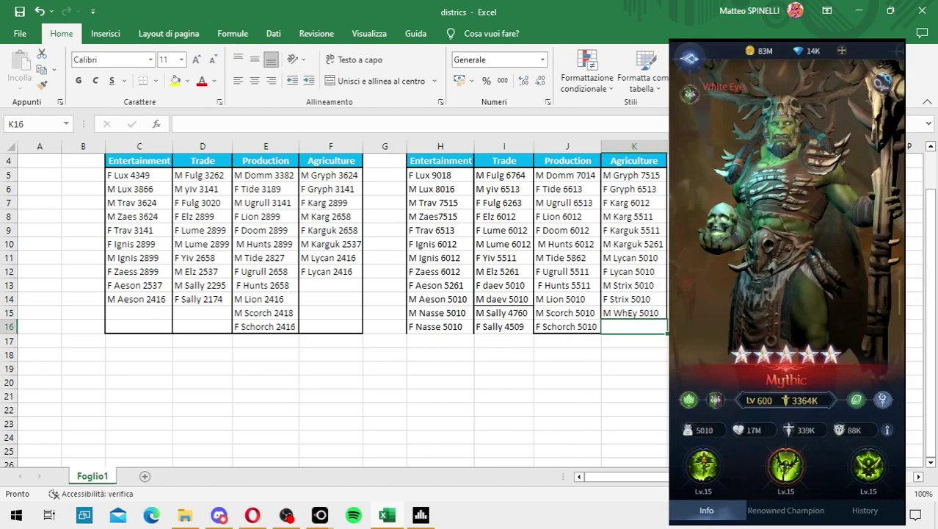
- Copy the entry into K16 and change it to F WhEy 5010
key(ctrl+c)
click(641, 327)
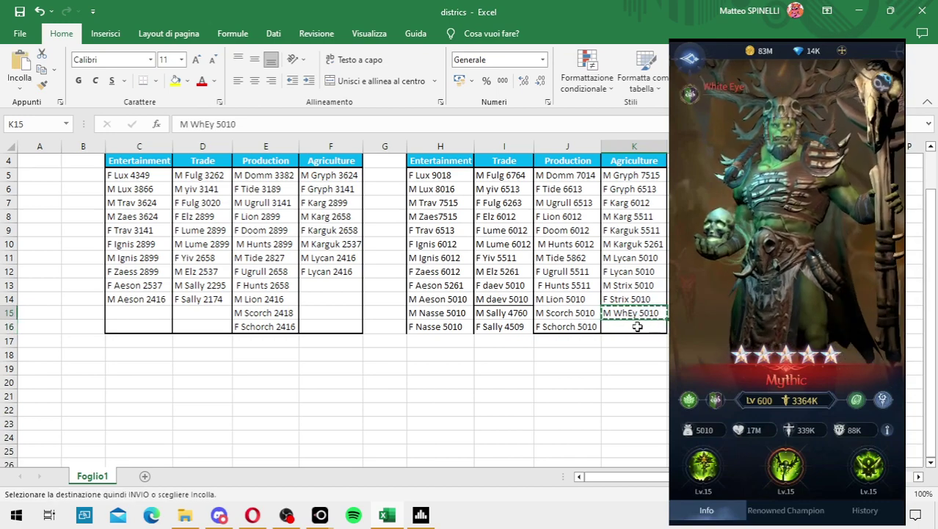
key(ctrl+v)
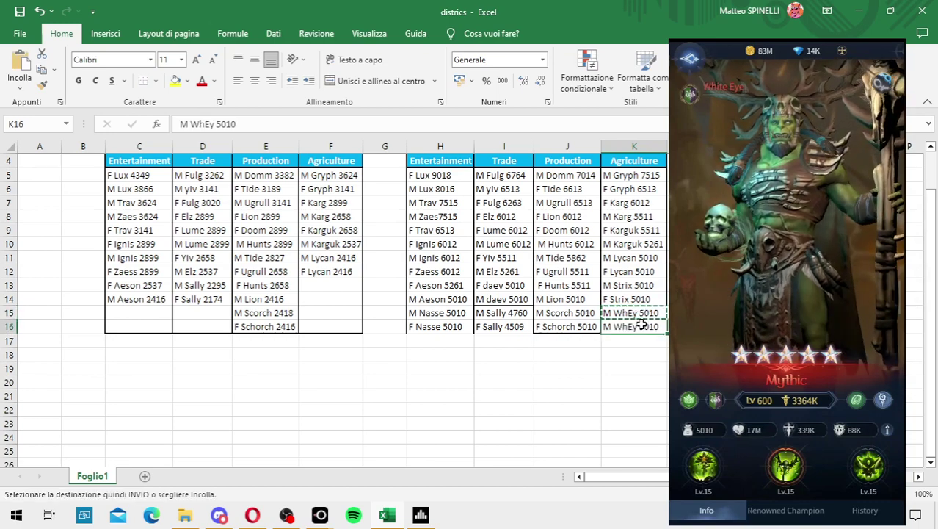
double_click(615, 328)
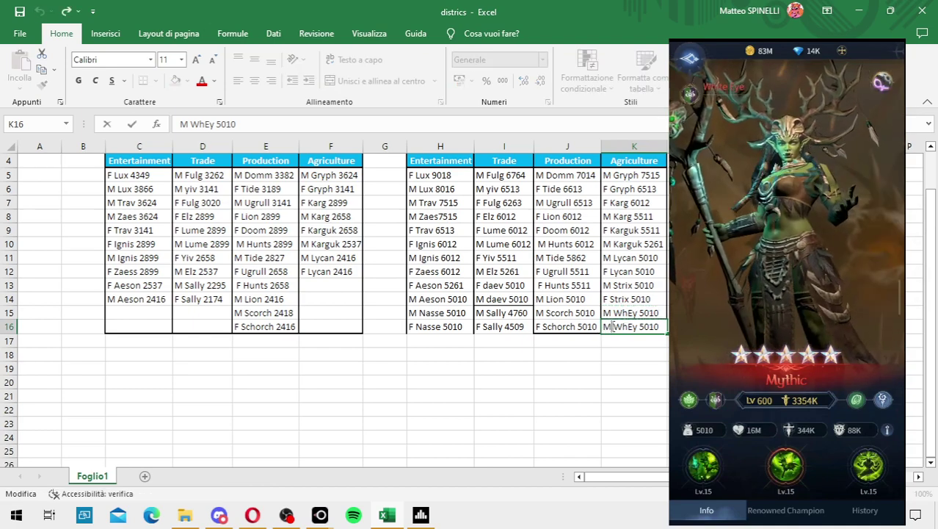
key(BackSpace)
key(BackSpace)
text(F)
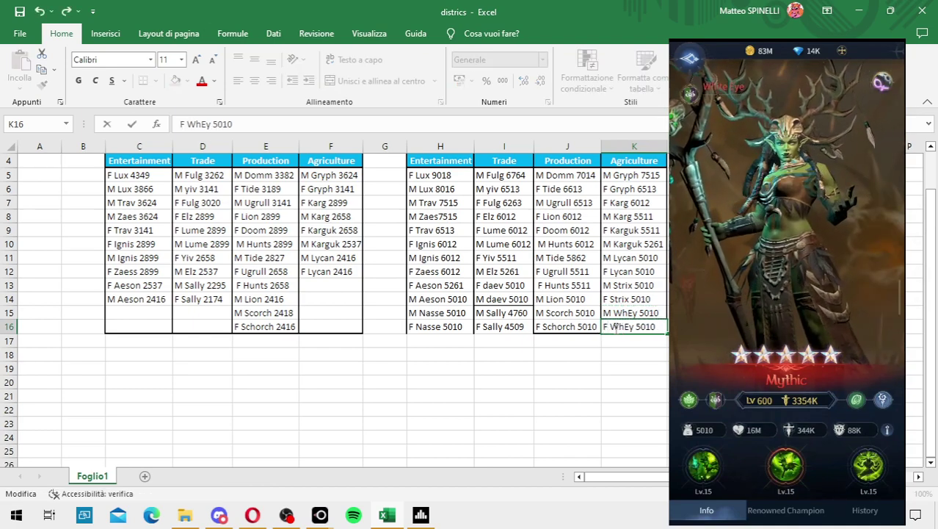
click(447, 340)
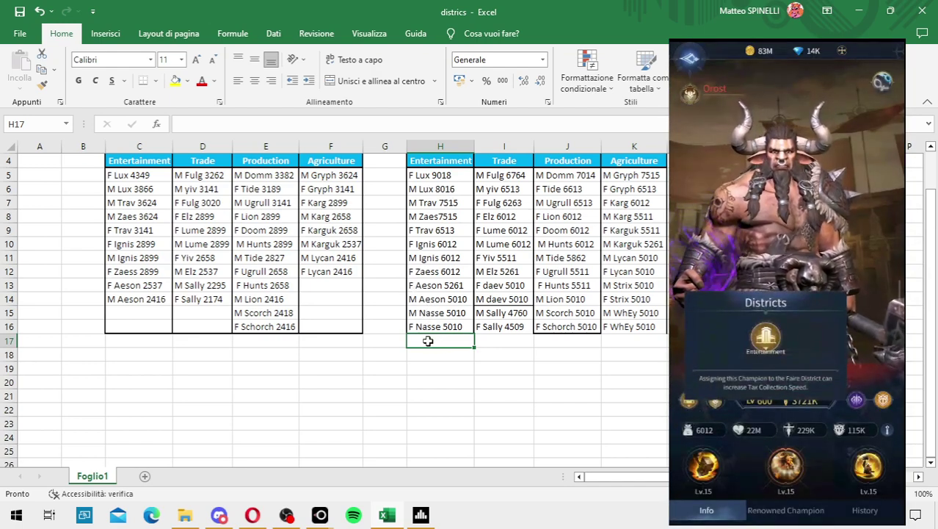
- Enter M Orost 6012 in H17 and F Orost 6012 in H18
text(M )
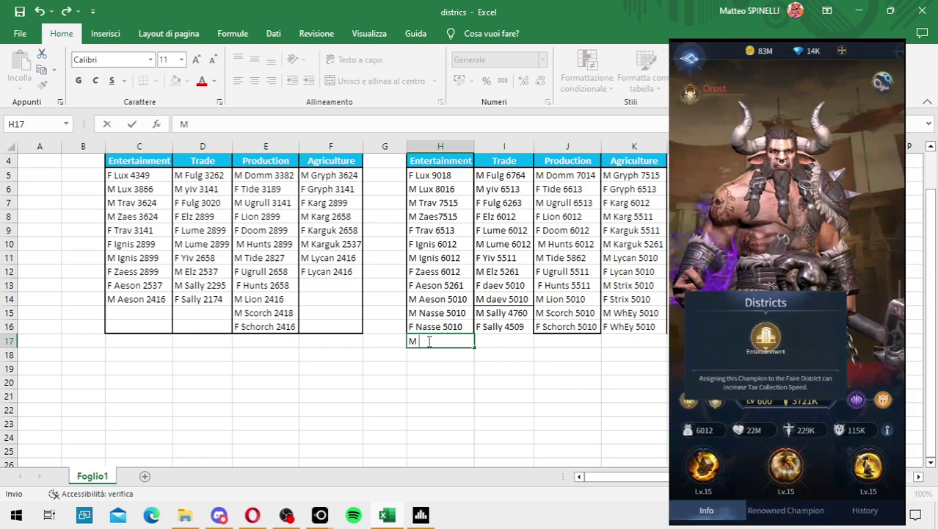
text(Orost)
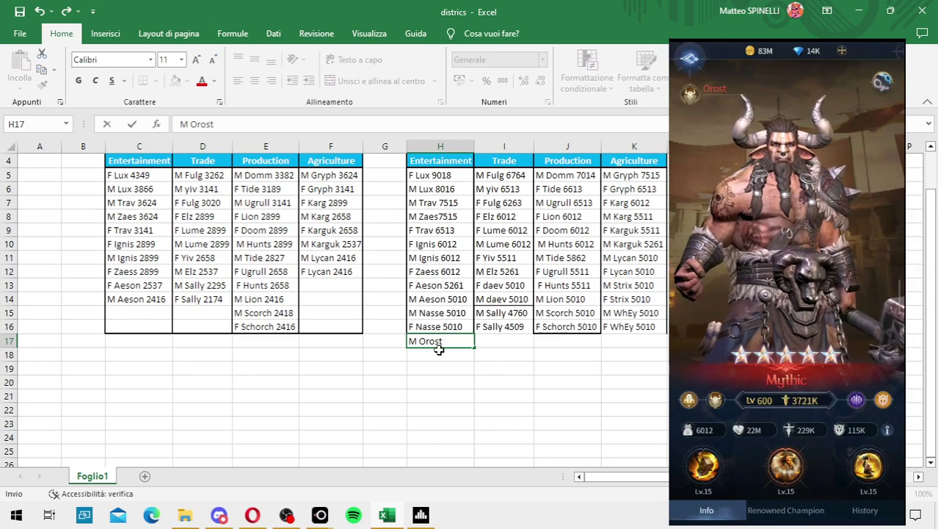
text( 6012)
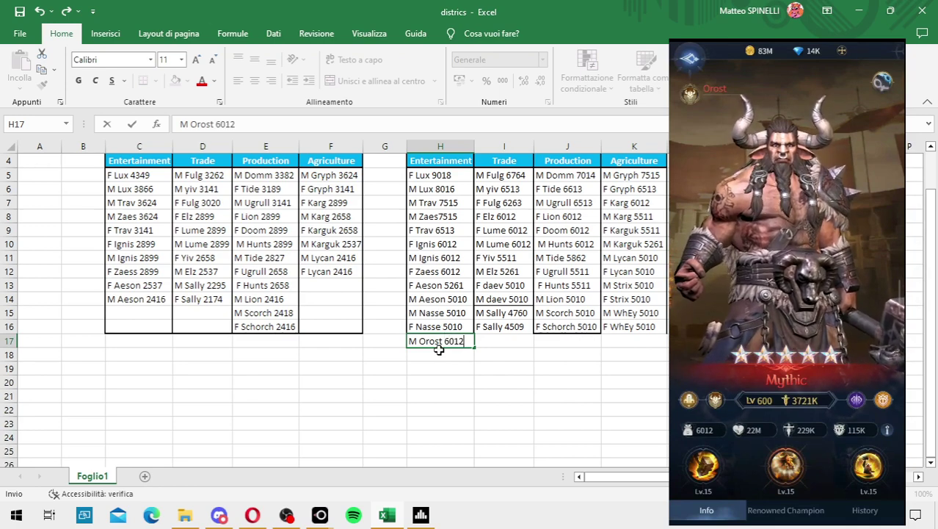
key(Return)
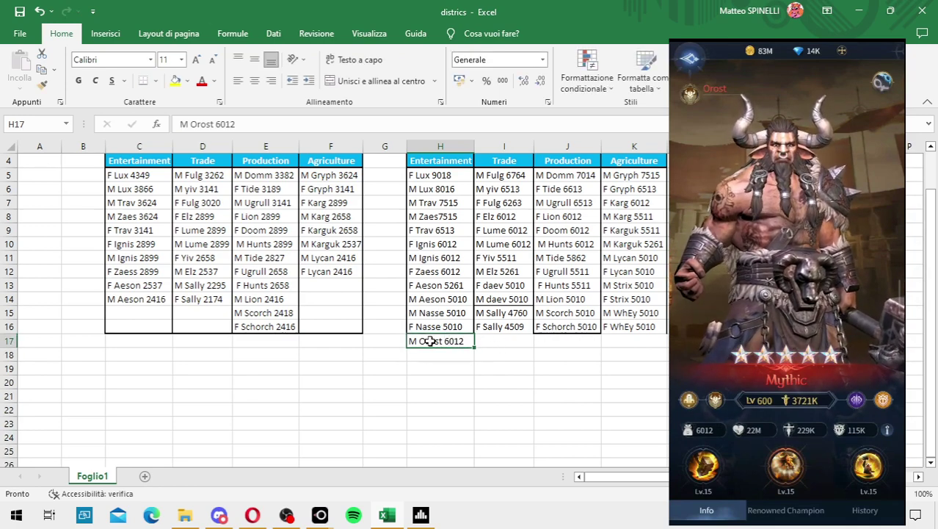
key(Up)
key(ctrl+c)
click(432, 354)
key(ctrl+v)
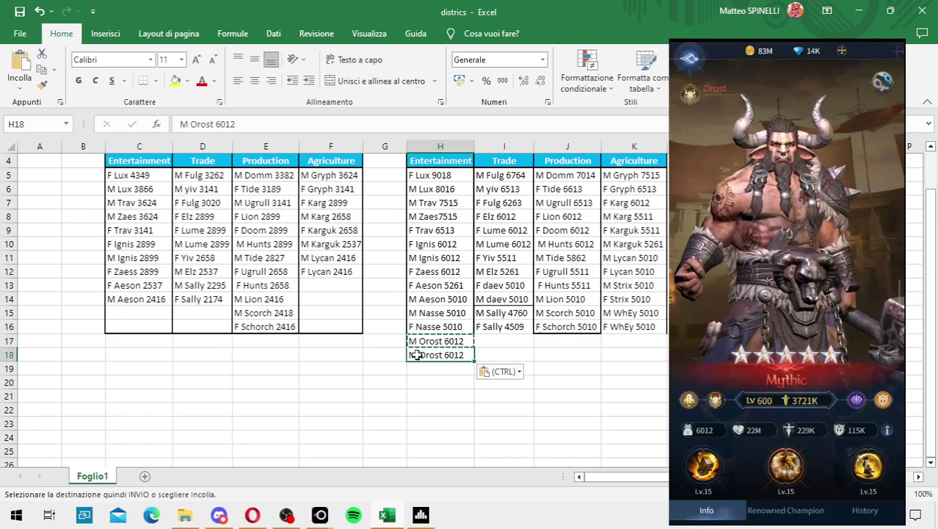
double_click(416, 354)
key(BackSpace)
text(F)
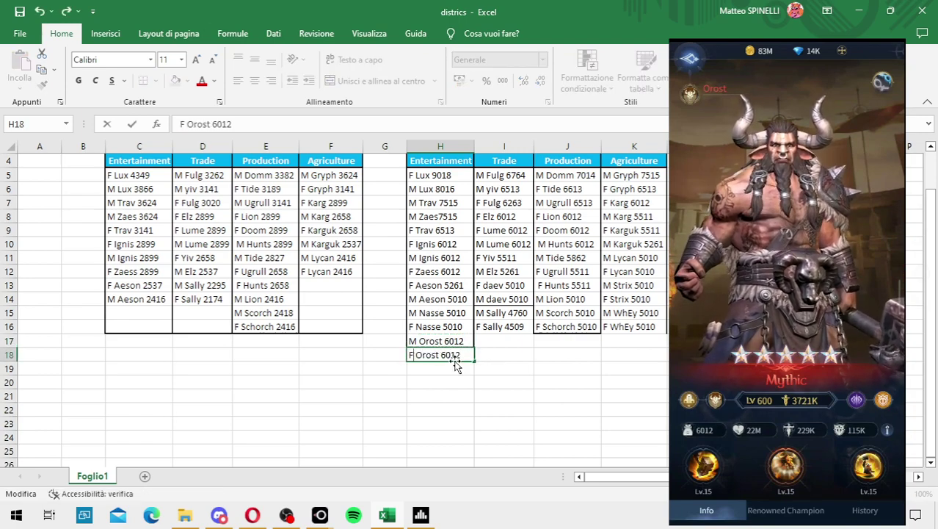
click(422, 365)
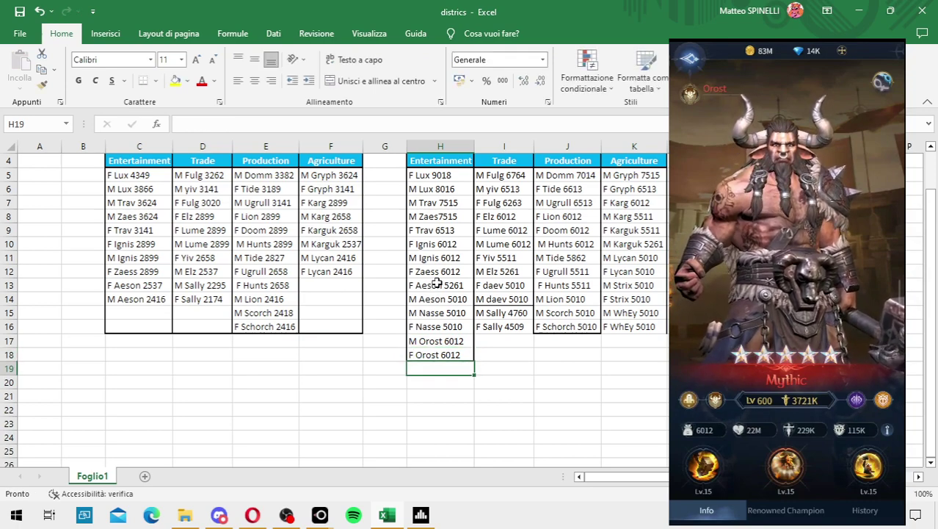
- Shift the Entertainment entries down and place the Orost pair into H13:H14
mouse_move(437, 284)
mouse_down()
mouse_move(450, 391)
mouse_move(432, 383)
mouse_move(444, 287)
mouse_up()
click(547, 394)
click(430, 374)
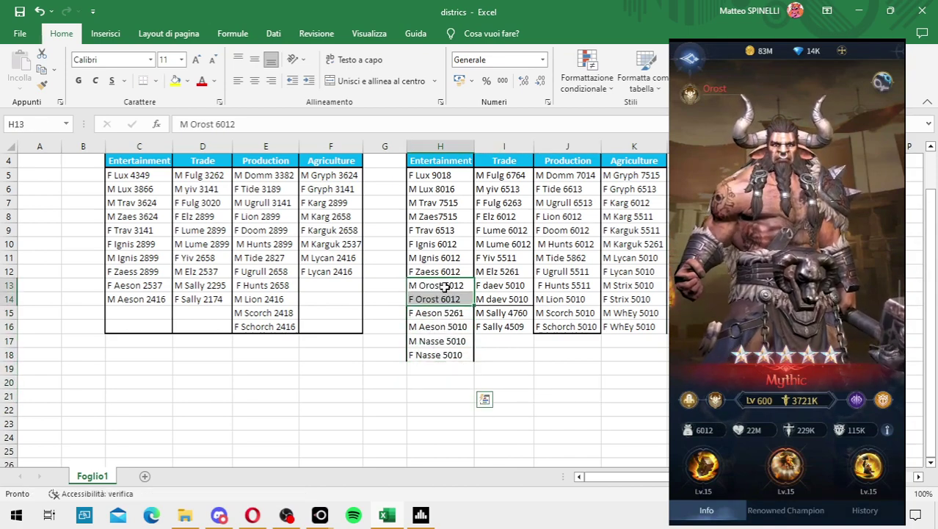
click(522, 356)
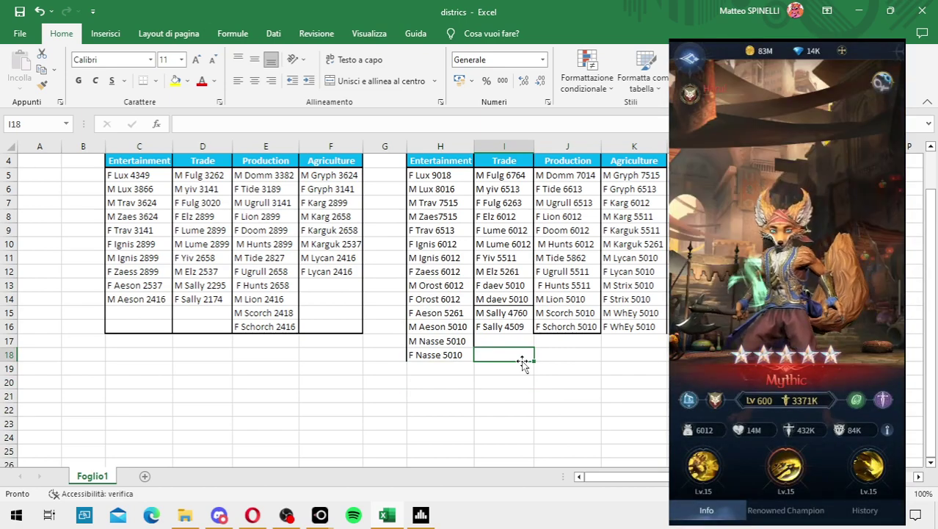
- Enter M Harul 6012 and F Harul 6012 below the Production list in J17:J18
scroll(550, 293, up, 1)
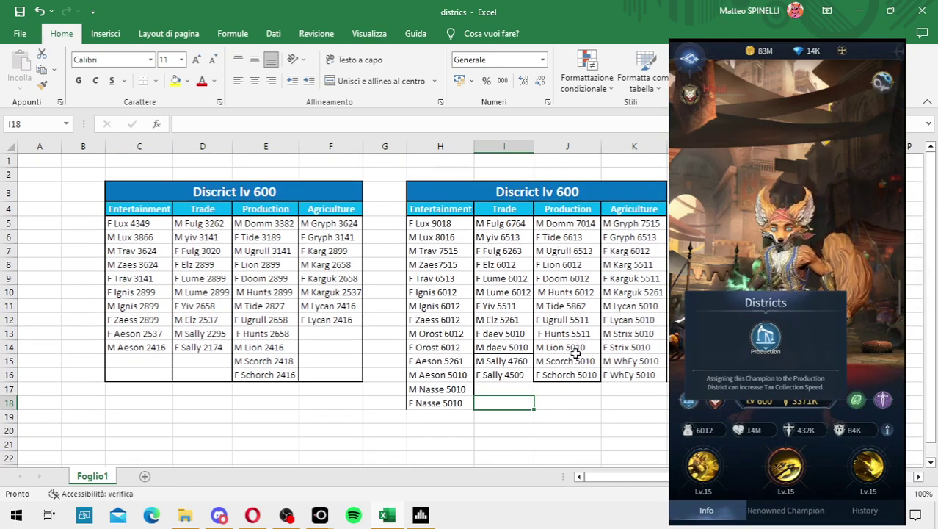
click(565, 393)
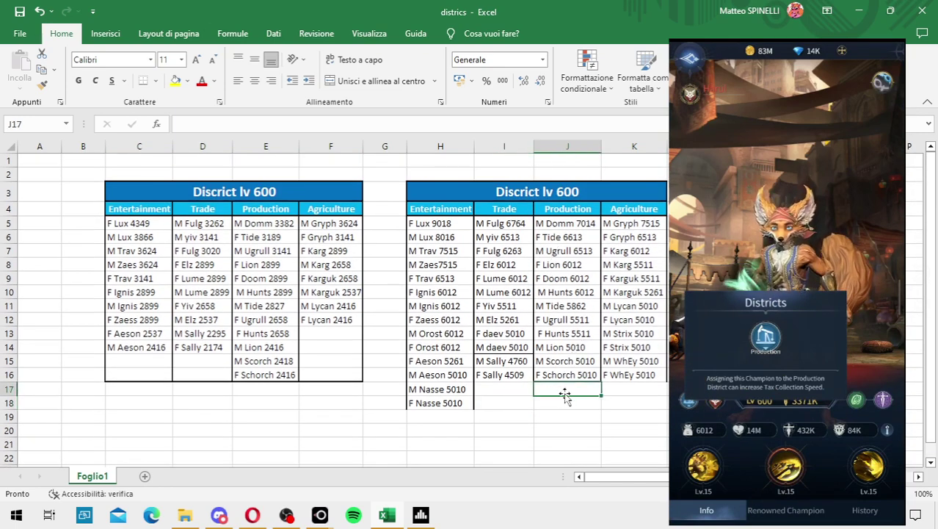
text(M Harul)
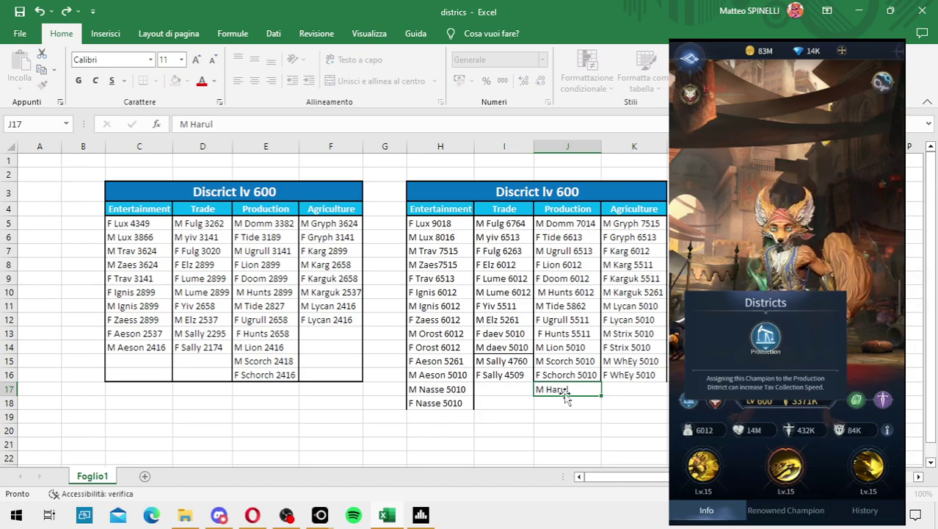
key(Return)
text(F)
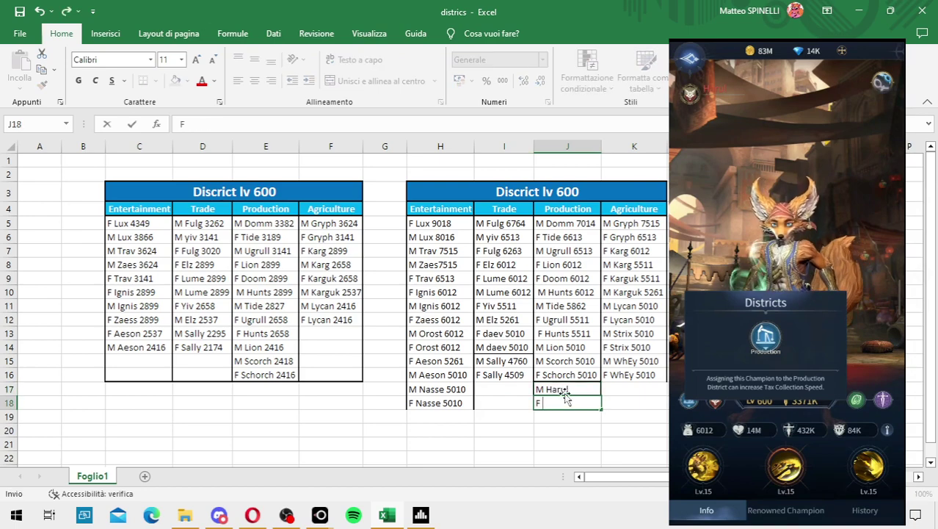
text( Harul)
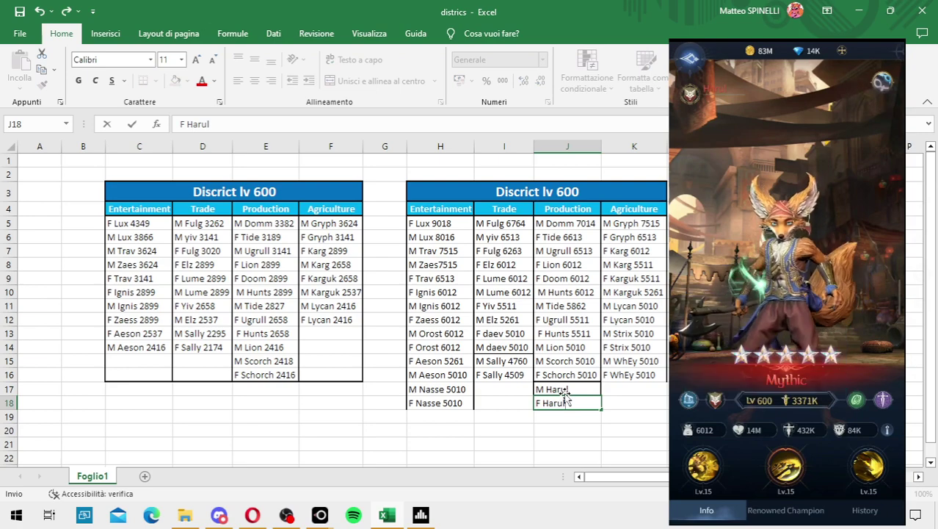
double_click(565, 390)
text(ul)
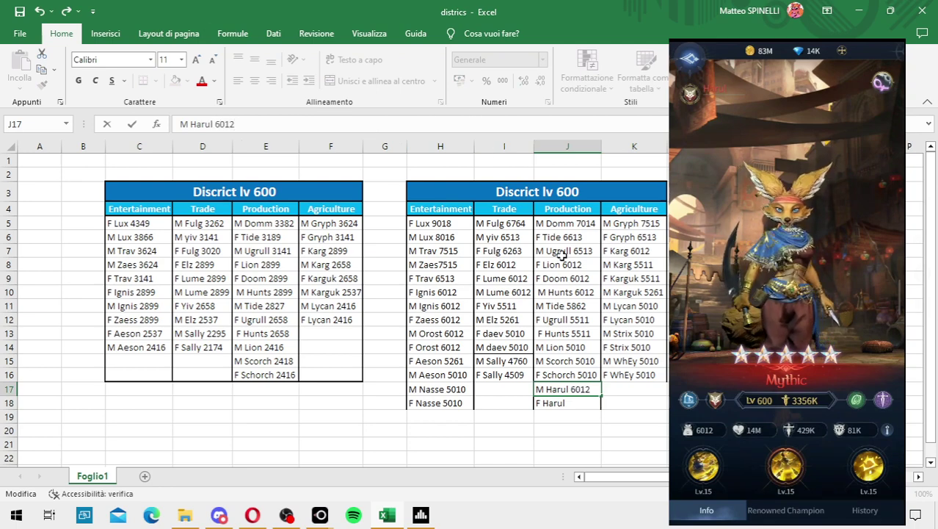
click(582, 403)
double_click(581, 403)
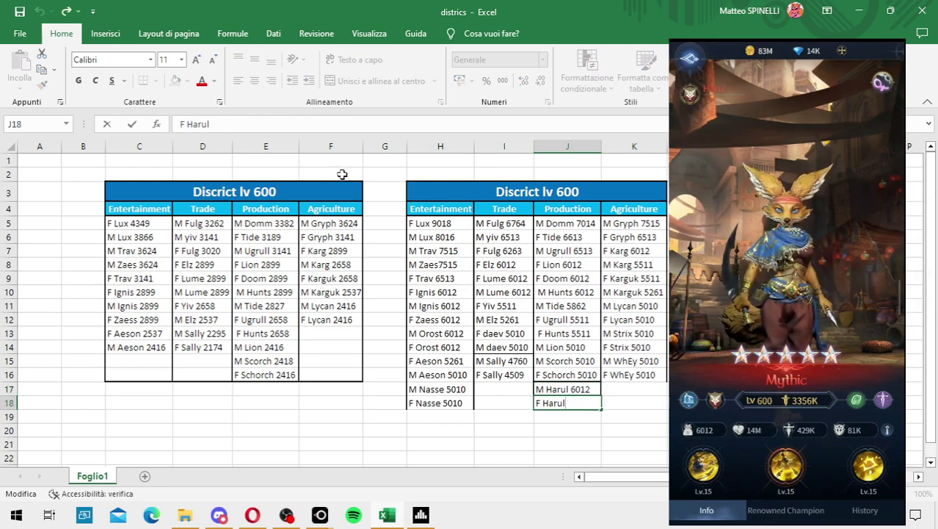
text(601)
text(2)
mouse_move(574, 389)
mouse_down()
mouse_move(580, 404)
mouse_move(561, 400)
mouse_move(562, 439)
mouse_up()
click(570, 415)
- Shift J11:J16 down two rows and place the Harul pair into J11:J12
click(630, 388)
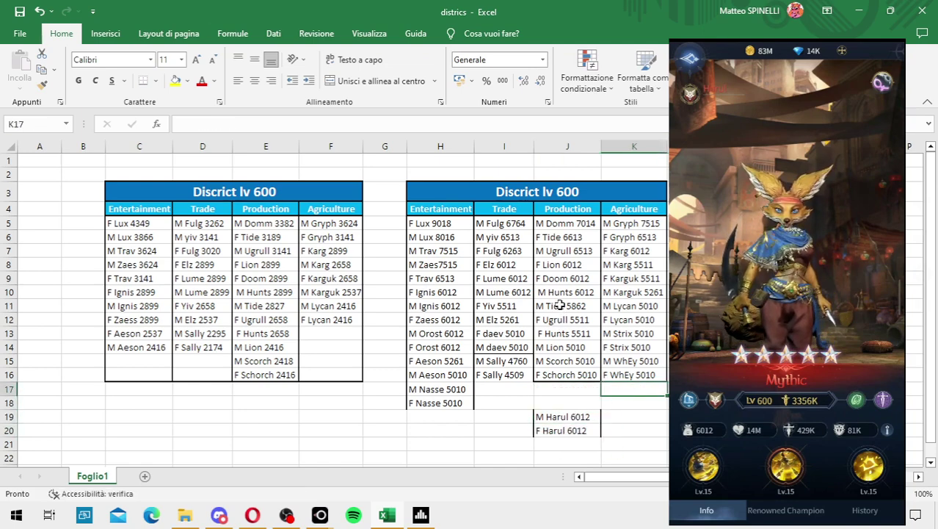
mouse_move(560, 307)
mouse_down()
mouse_move(562, 409)
mouse_move(546, 433)
mouse_move(562, 304)
mouse_move(561, 319)
mouse_up()
click(767, 333)
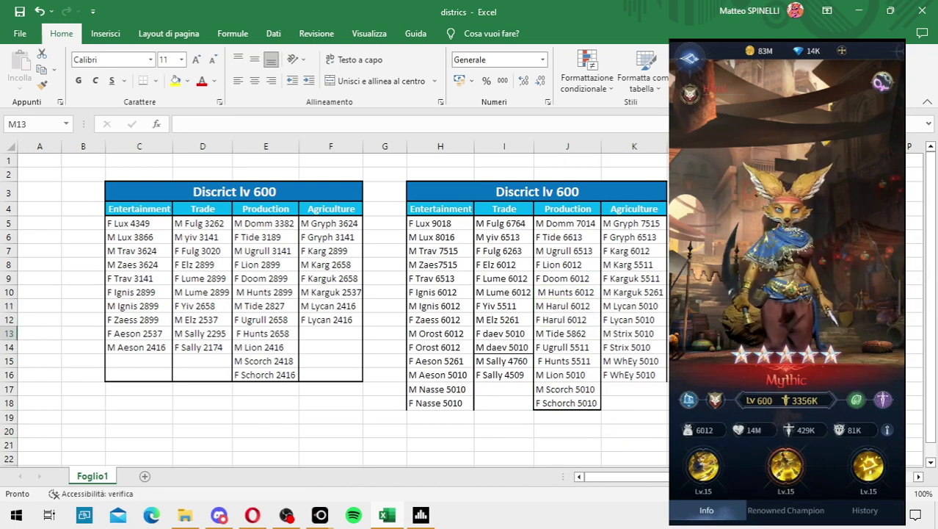
click(785, 510)
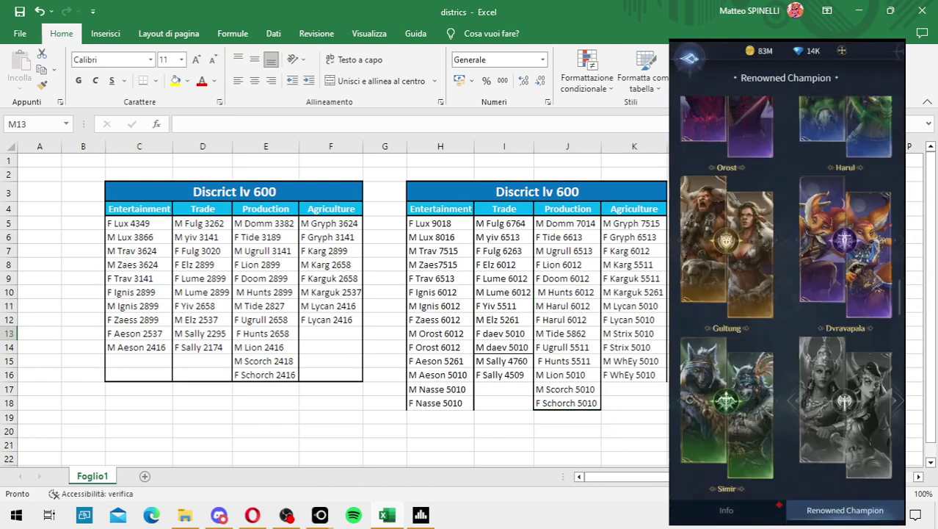
- Enter M Gult 6513 in I17 below the Trade list
scroll(790, 294, down, 2)
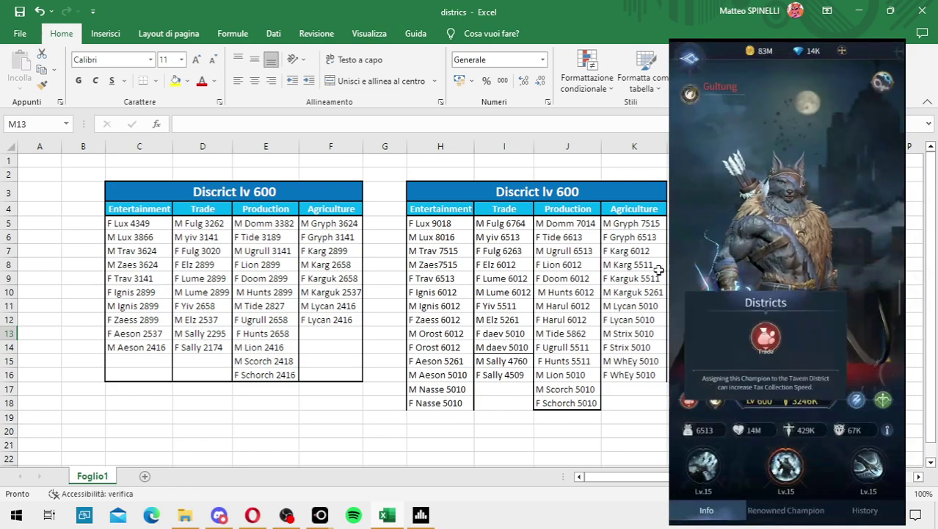
click(503, 390)
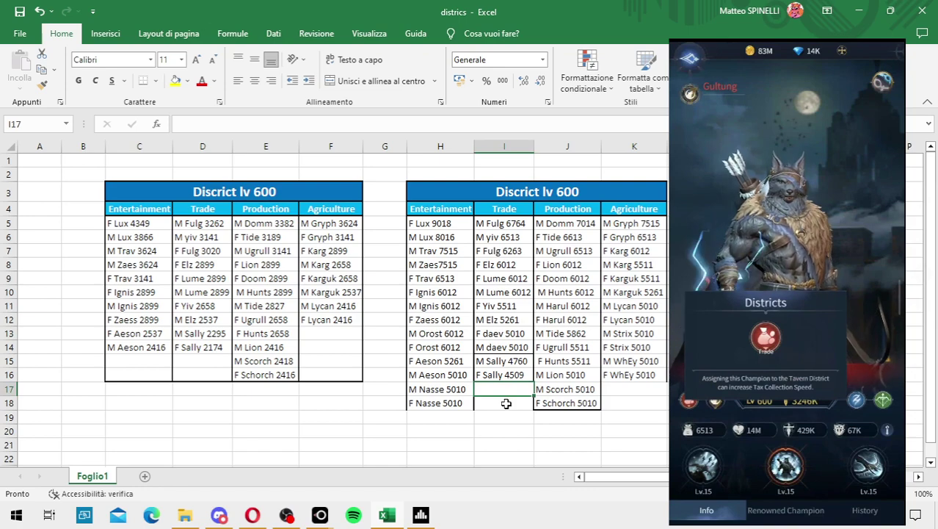
text(M Gul)
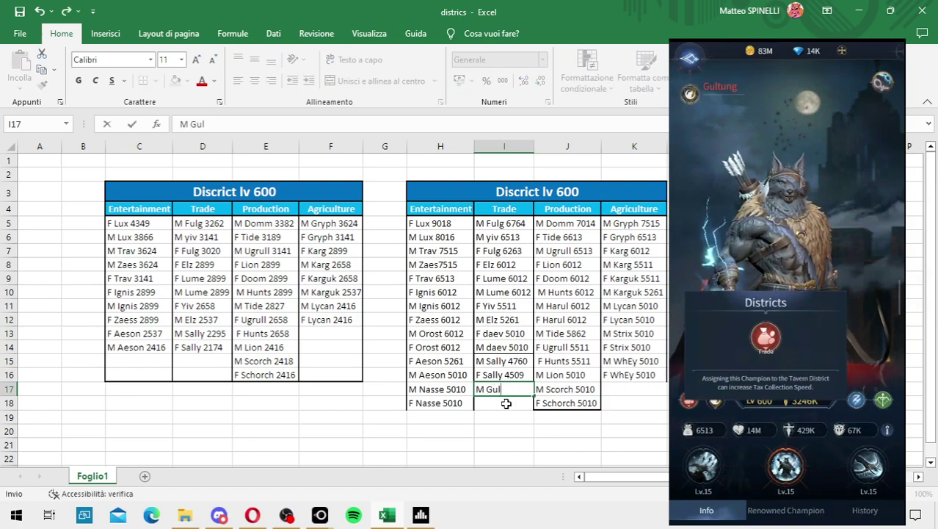
text(t 6513)
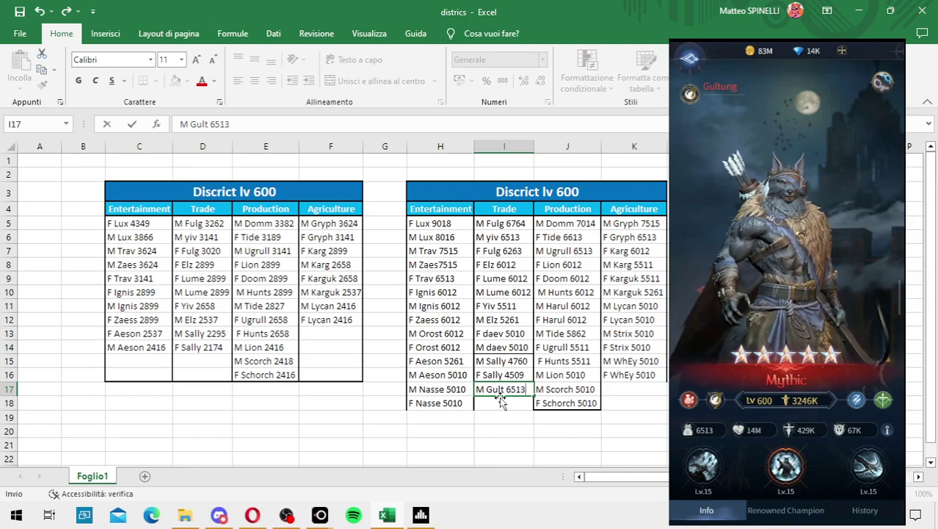
click(499, 400)
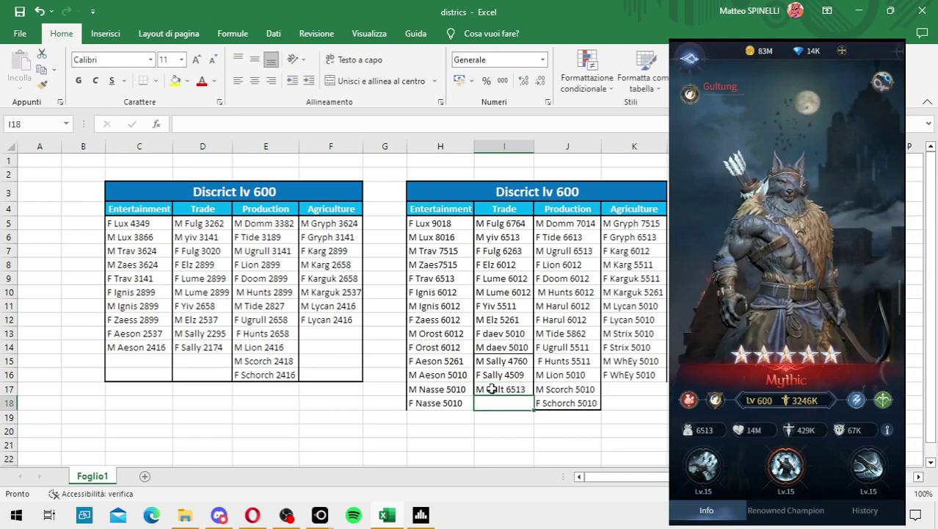
- Add F Gult 6513 in I18, then shift the Trade entries from F Fulg 6263 down two rows
click(493, 389)
key(ctrl+c)
click(499, 403)
key(ctrl+v)
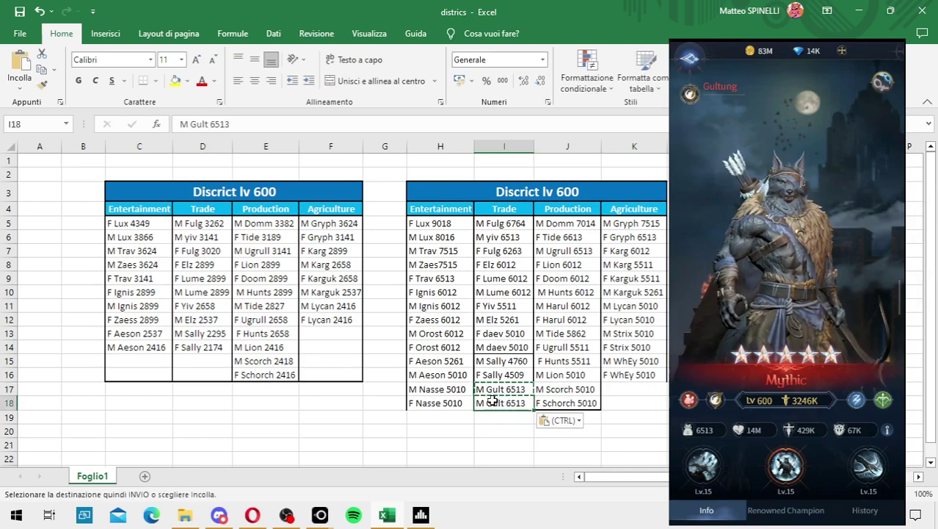
double_click(494, 403)
key(BackSpace)
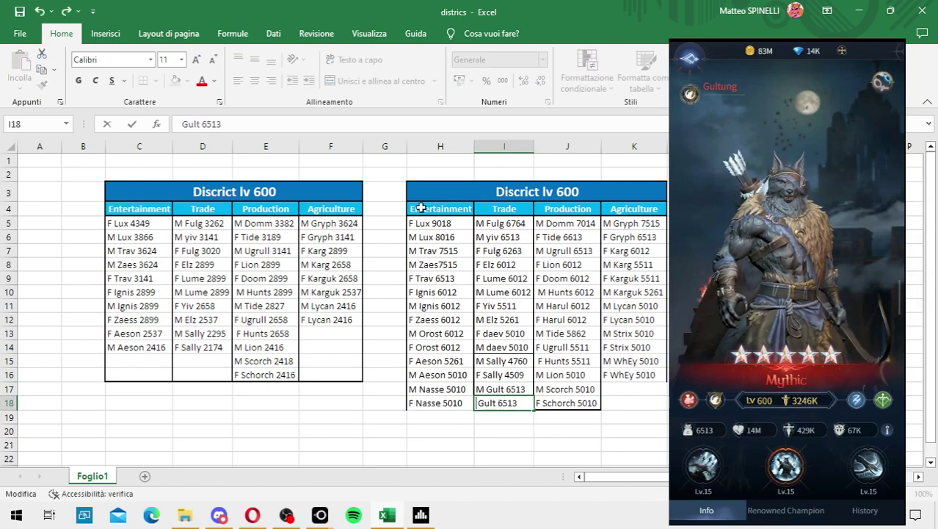
text(F)
key(Return)
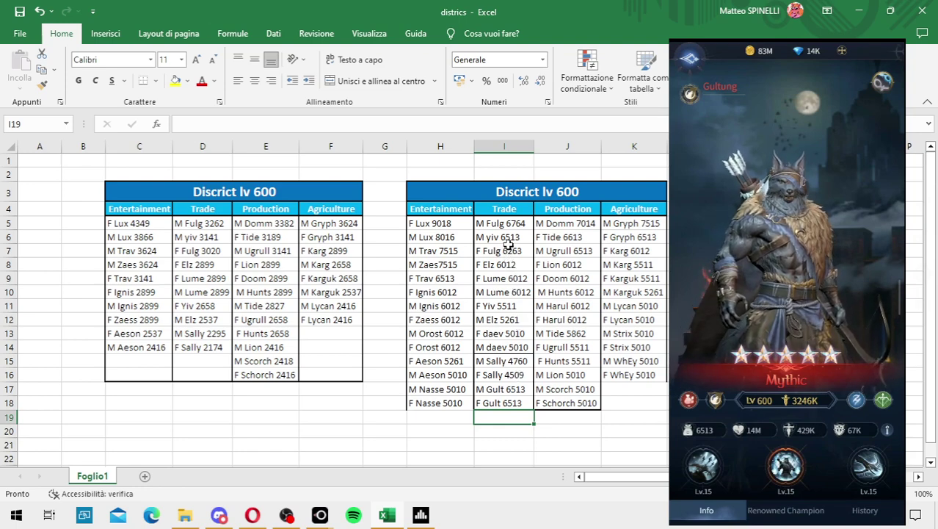
mouse_move(507, 250)
mouse_down()
mouse_move(494, 438)
mouse_move(495, 258)
mouse_up()
click(497, 415)
- Move the Gult pair into I7:I8 and clear the stray border on the M daev 5010 cell
click(764, 333)
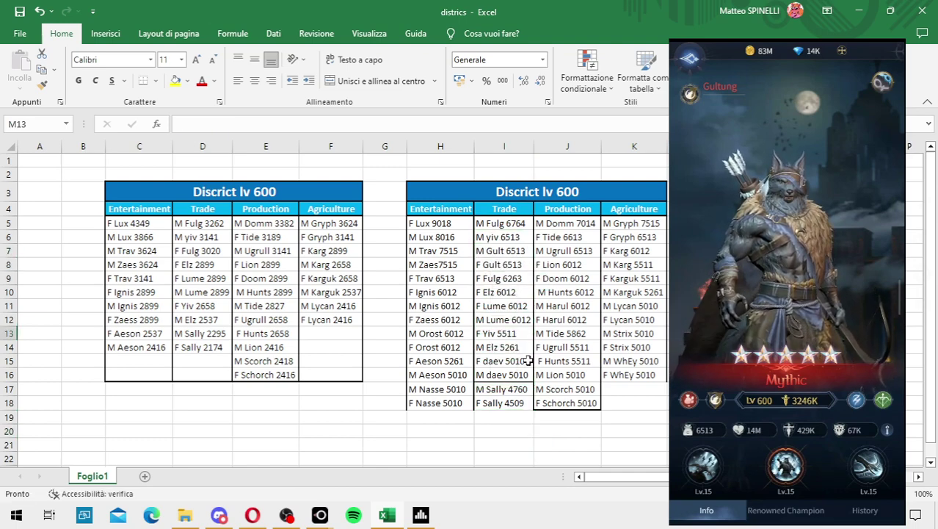
click(494, 374)
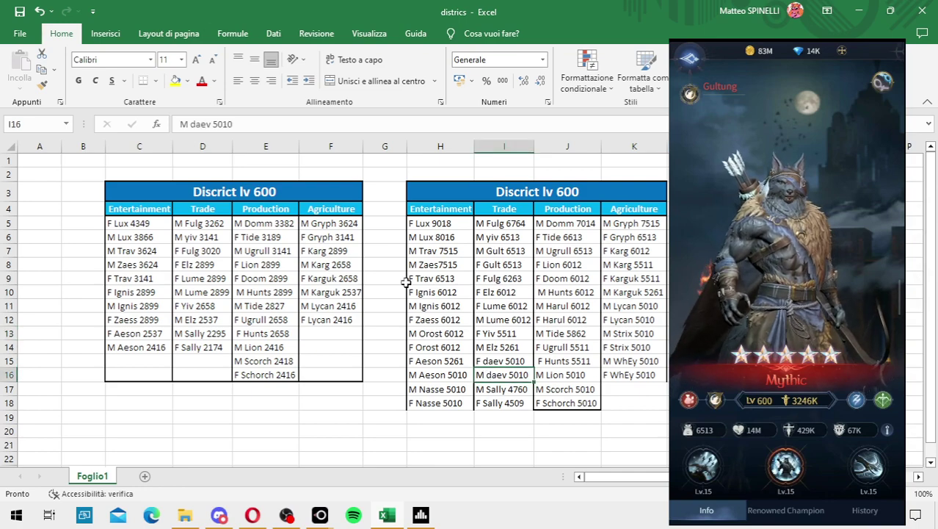
click(159, 82)
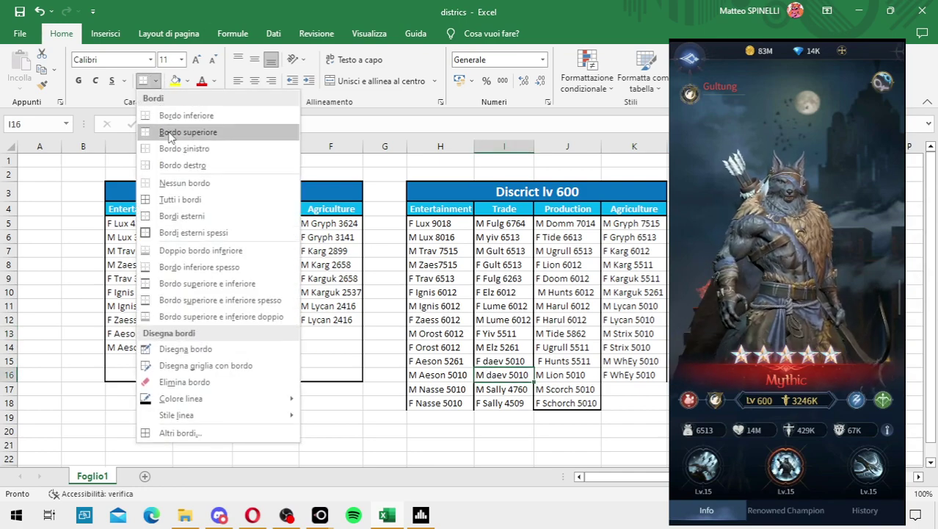
click(184, 183)
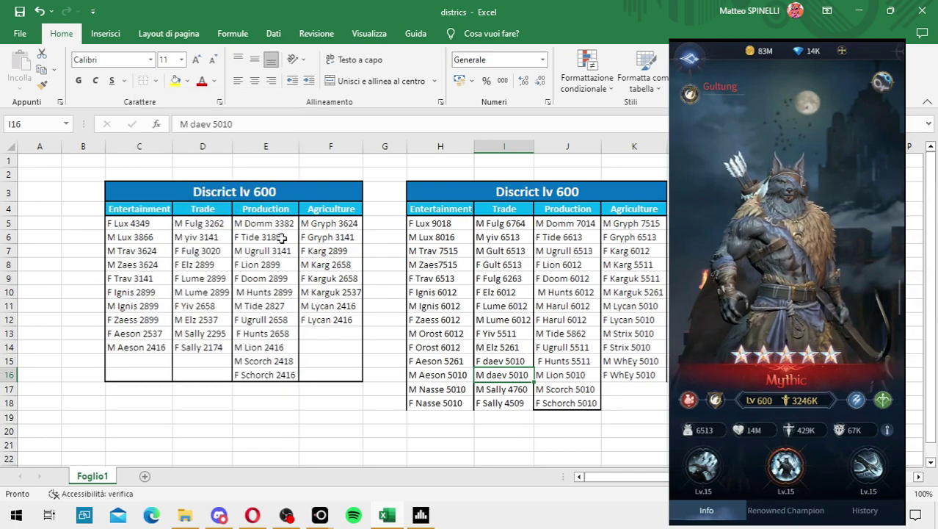
click(562, 404)
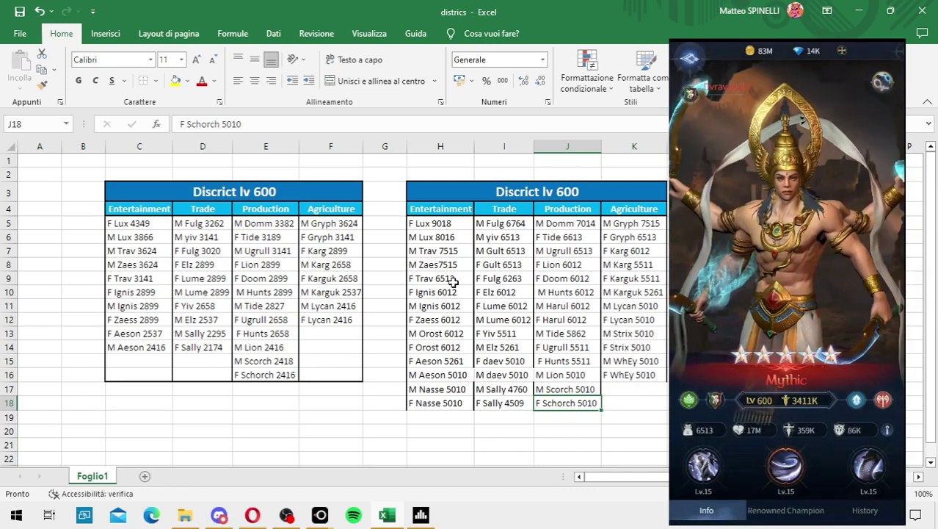
- Enter M Dvra 6513 in K17 below the Agriculture list
click(624, 391)
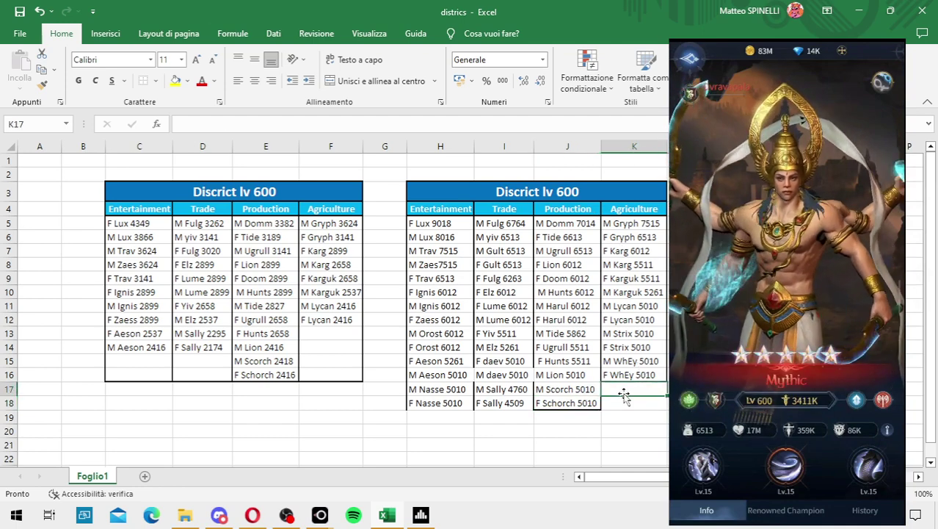
text(M)
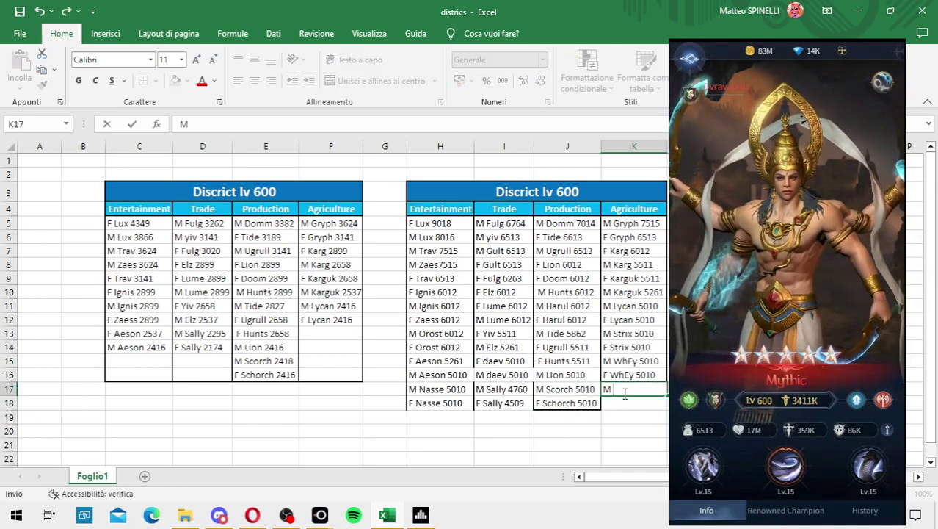
text( DV)
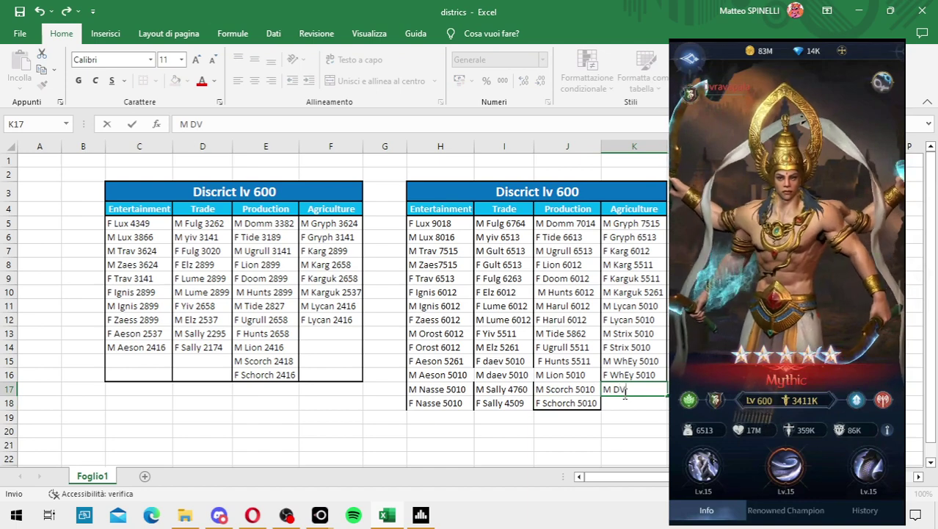
text(RA)
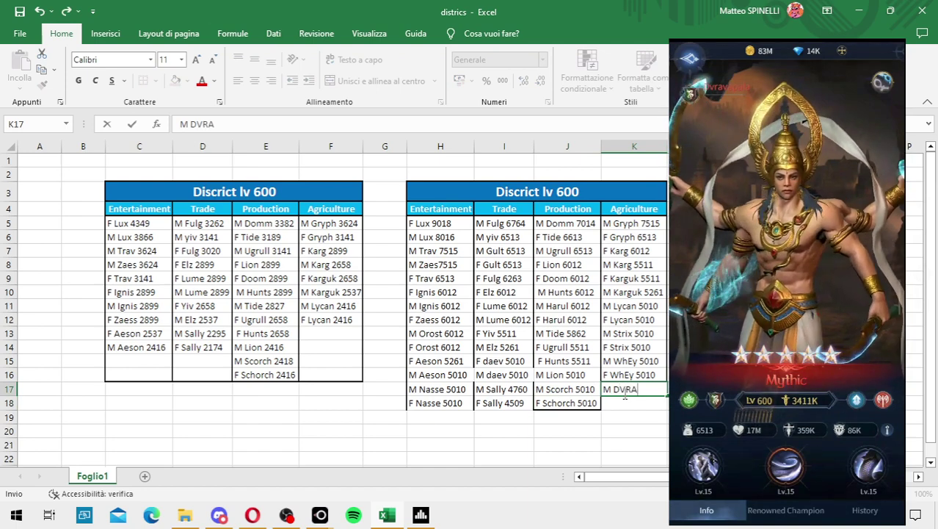
text(V)
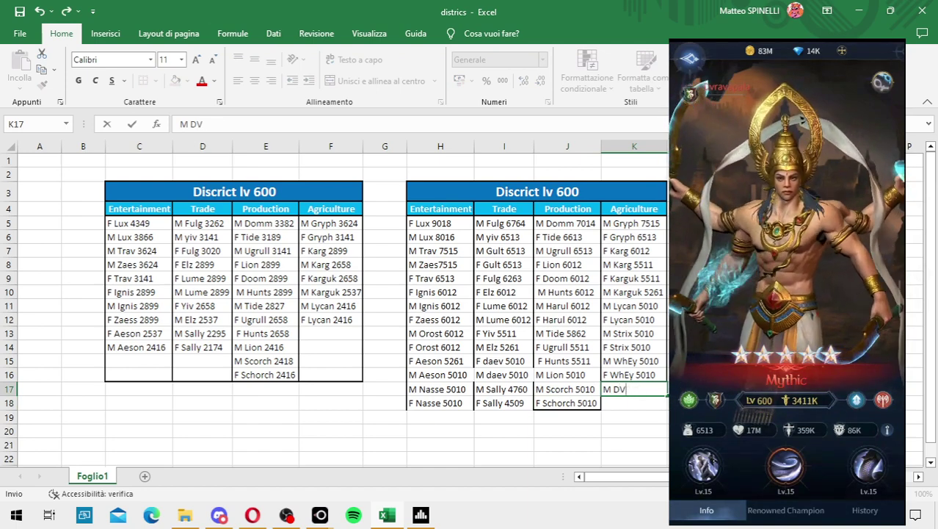
key(BackSpace)
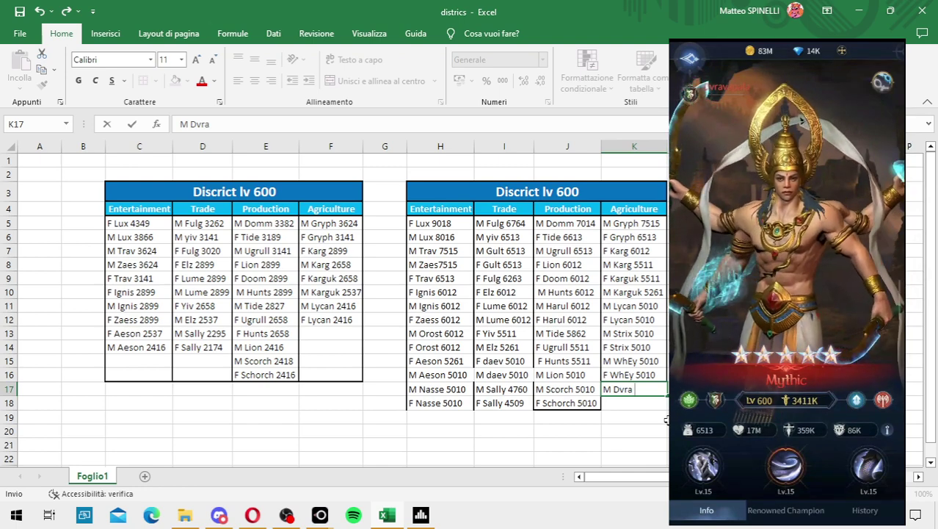
text(6213)
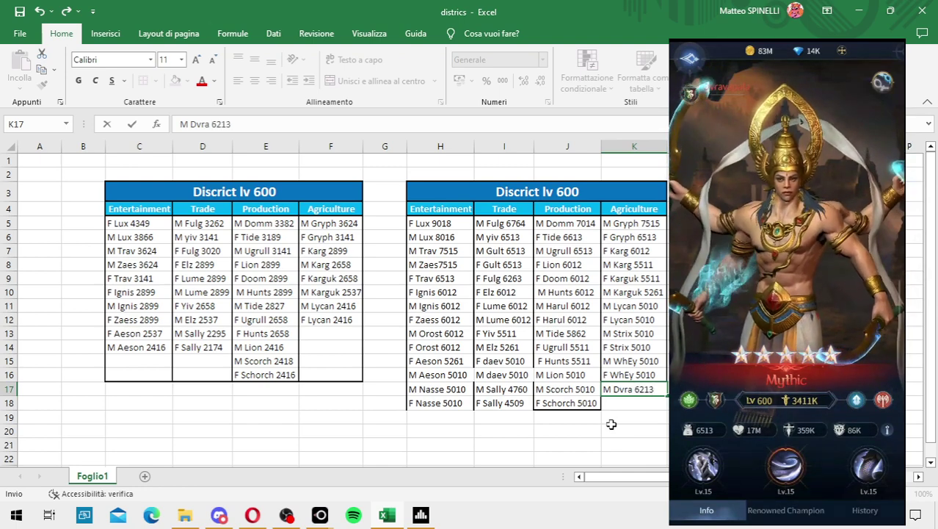
key(BackSpace)
key(BackSpace)
key(BackSpace)
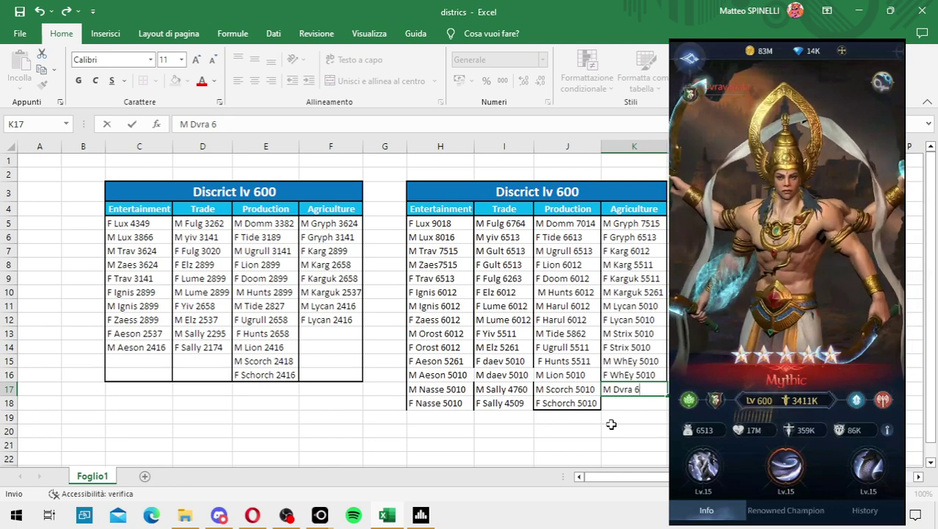
text(513)
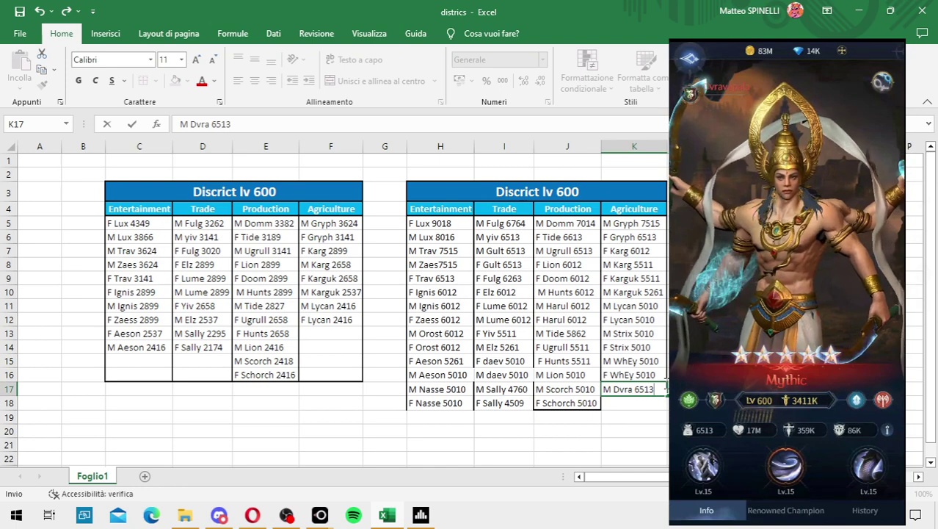
click(620, 400)
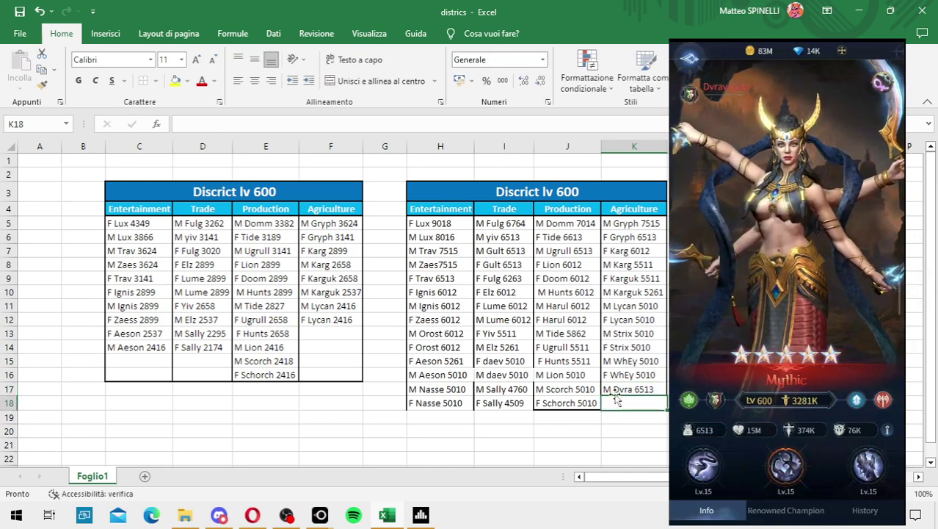
- Copy the Dvra entry into K18 and change it to F Dvra 6513
click(615, 389)
key(ctrl+c)
click(615, 402)
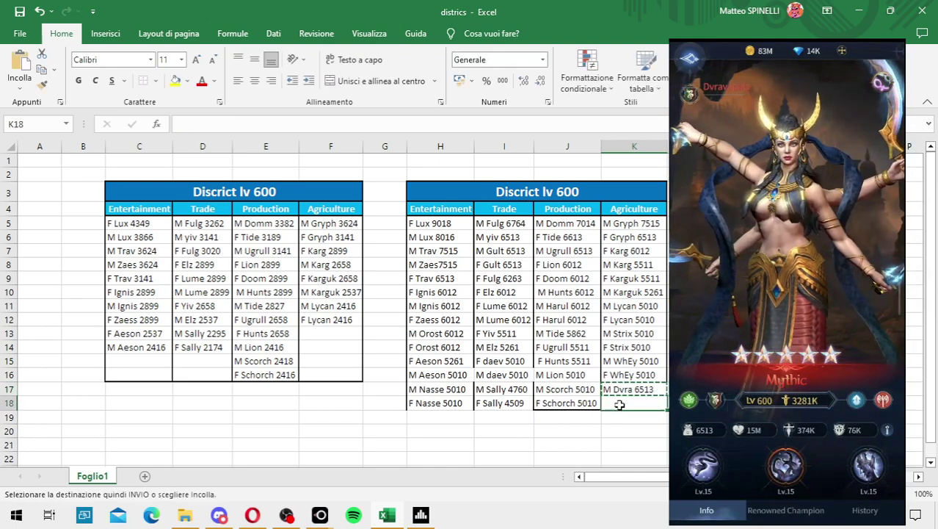
key(ctrl+v)
key(Escape)
double_click(614, 405)
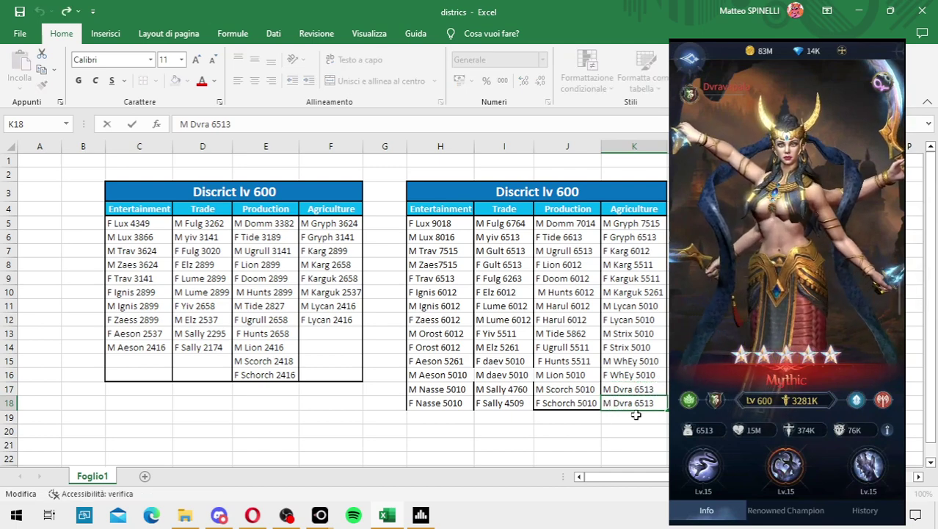
key(BackSpace)
text(F)
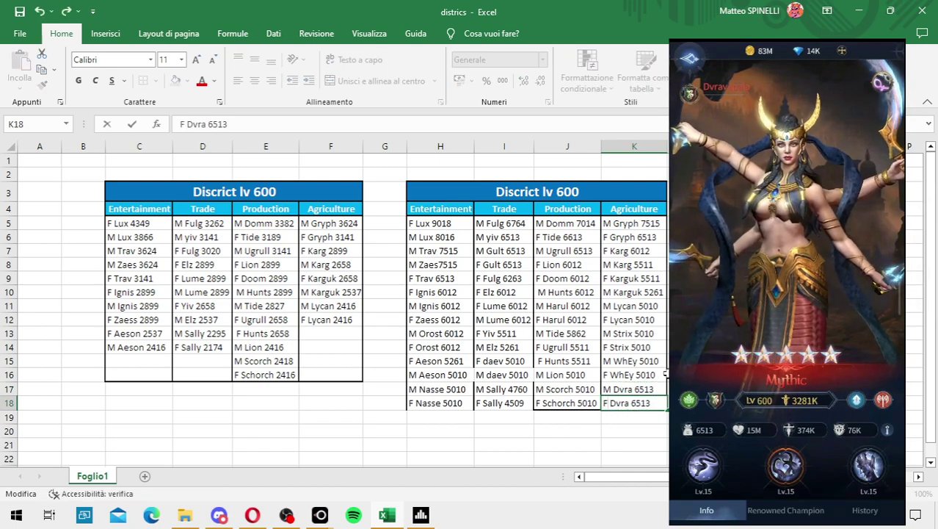
- Shift the Agriculture entries down and slot the Dvra pair into K7:K8
drag(653, 387, 645, 400)
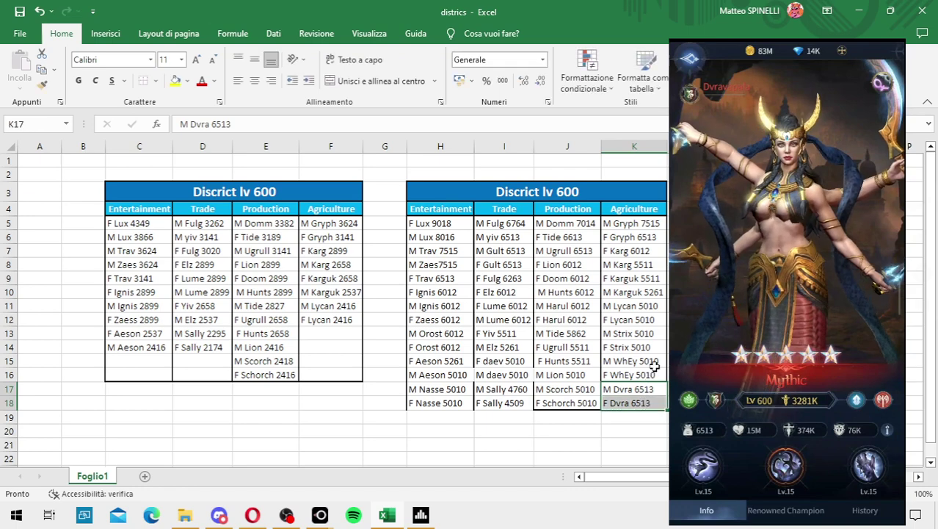
mouse_move(646, 248)
mouse_down()
mouse_move(643, 441)
mouse_move(635, 432)
mouse_move(633, 251)
mouse_up()
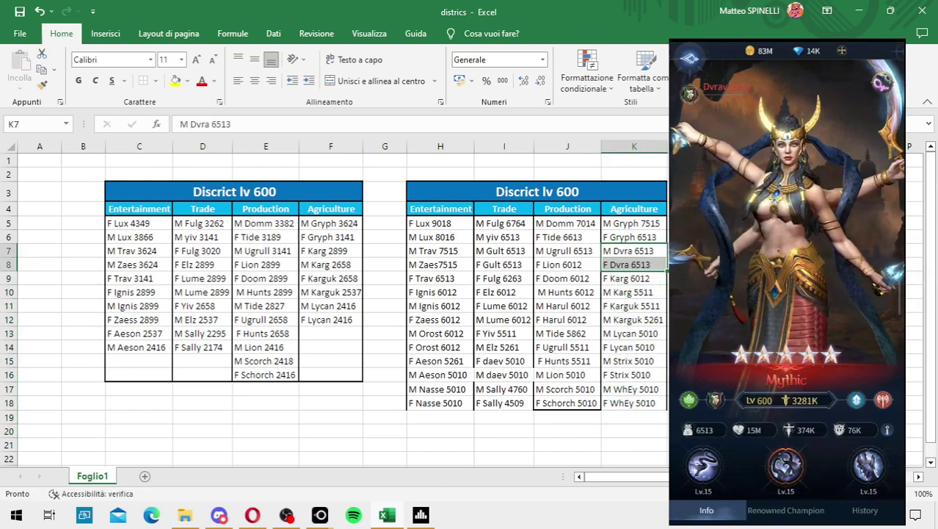
click(670, 278)
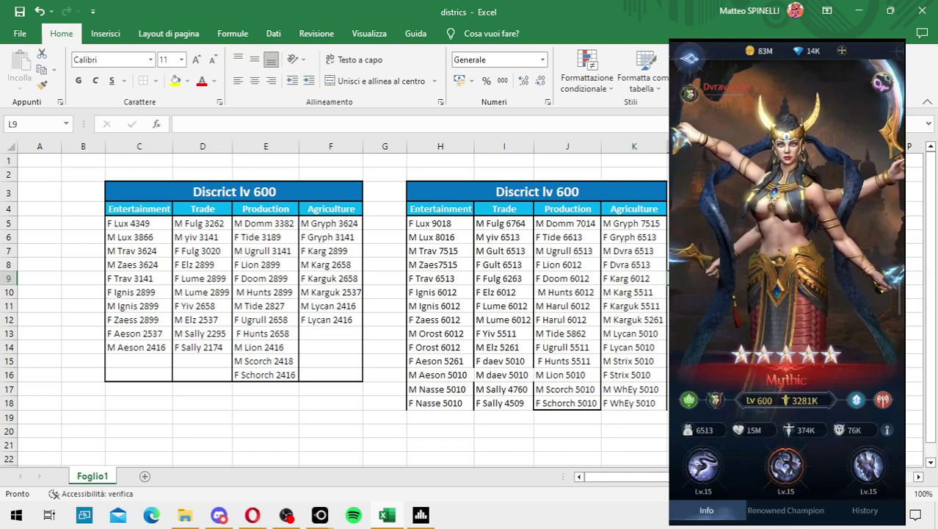
- Look up the Simir champion's district in the game's renowned champion list
click(785, 509)
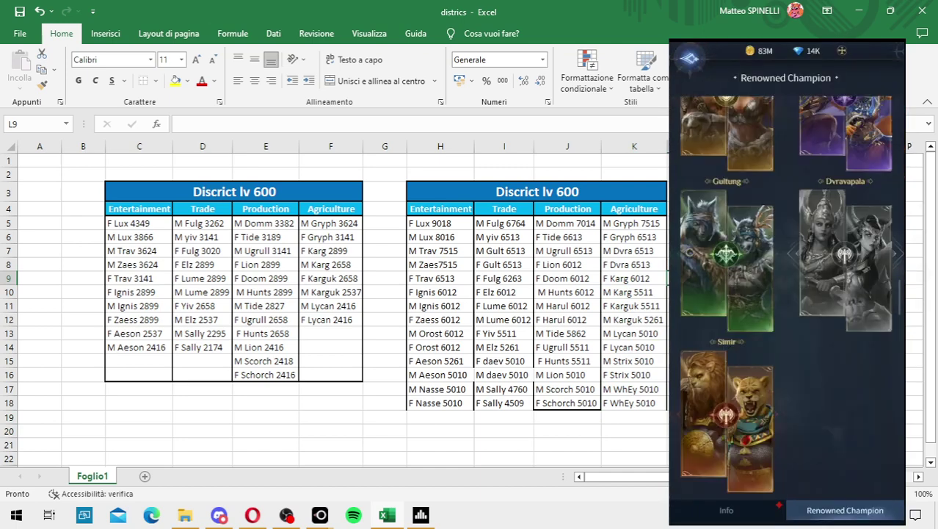
click(727, 418)
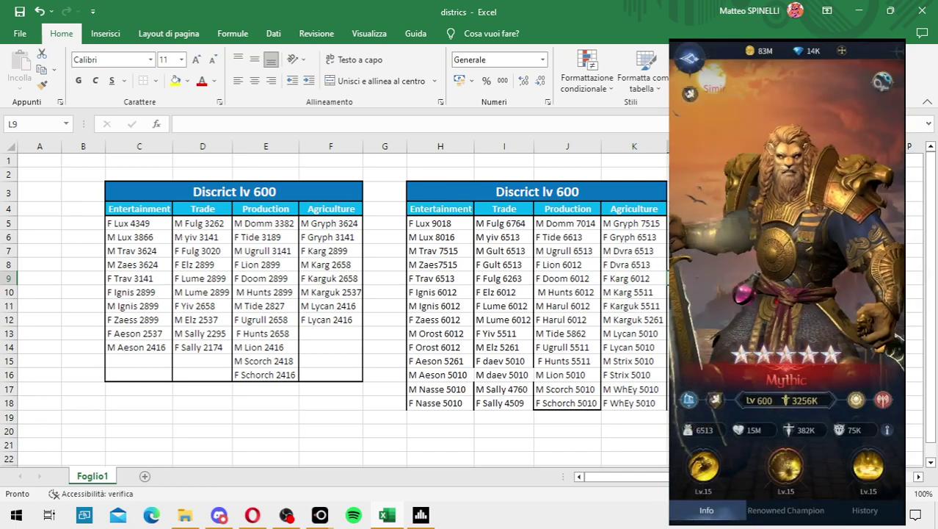
click(688, 400)
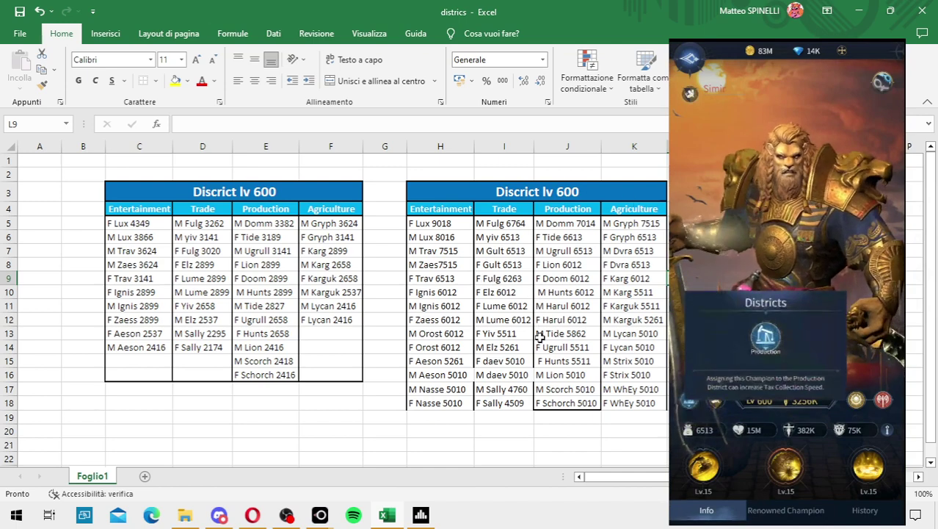
click(565, 403)
click(155, 81)
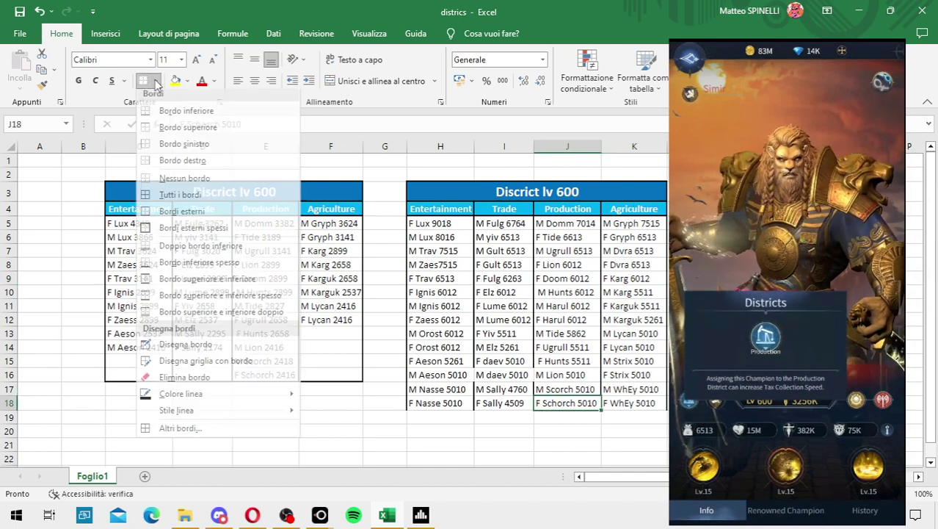
click(177, 200)
click(550, 416)
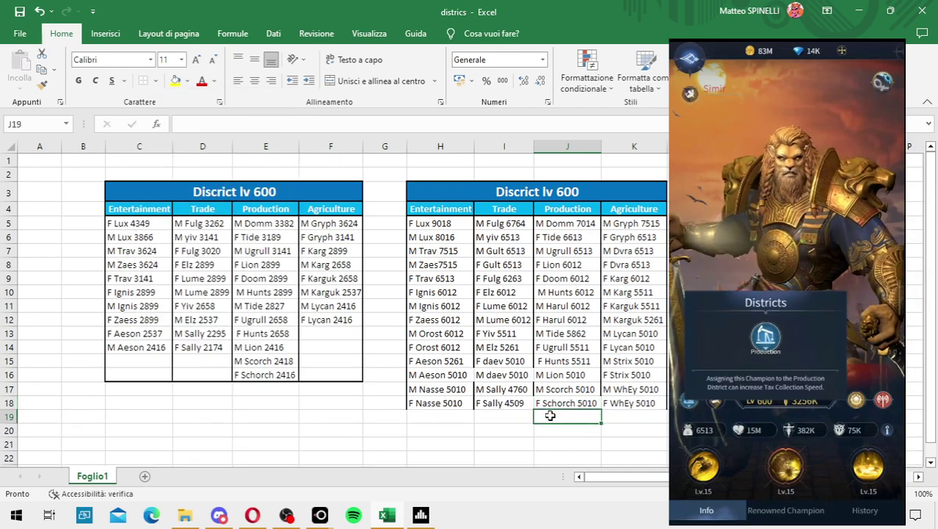
text(M )
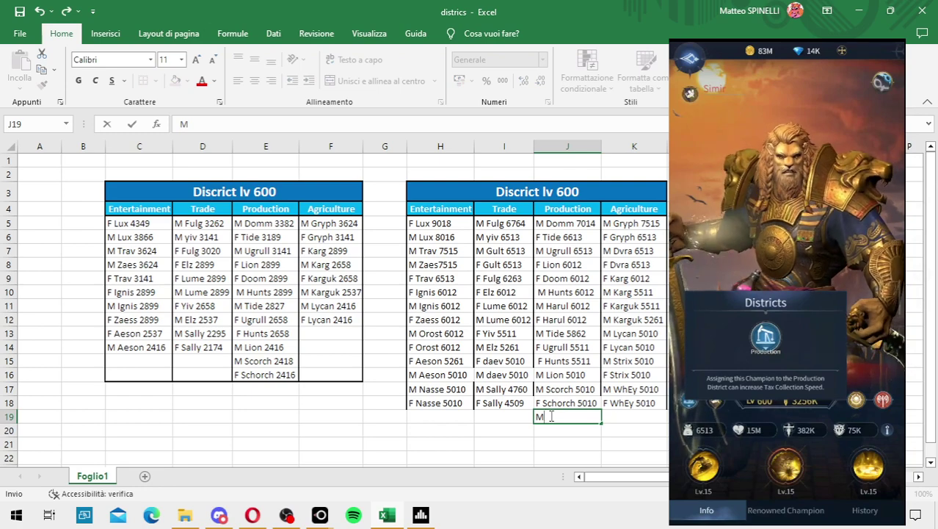
text(Simir)
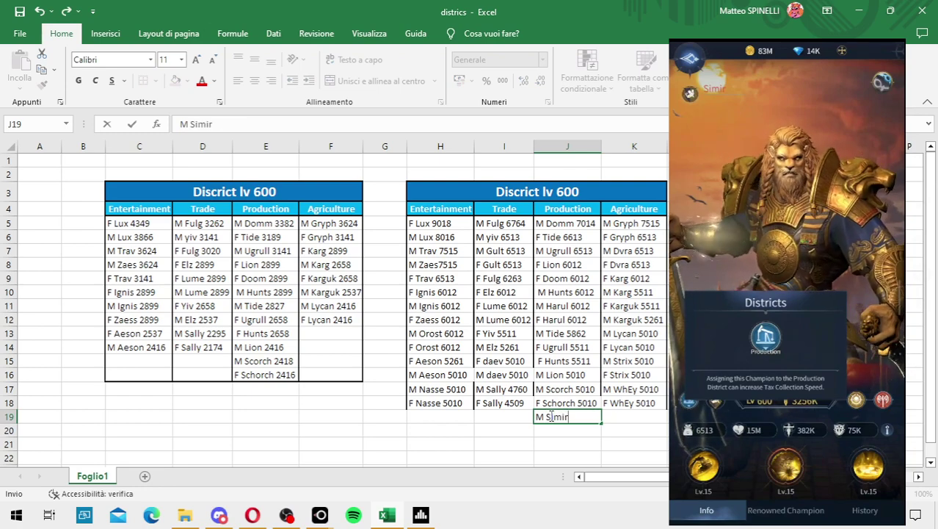
key(Return)
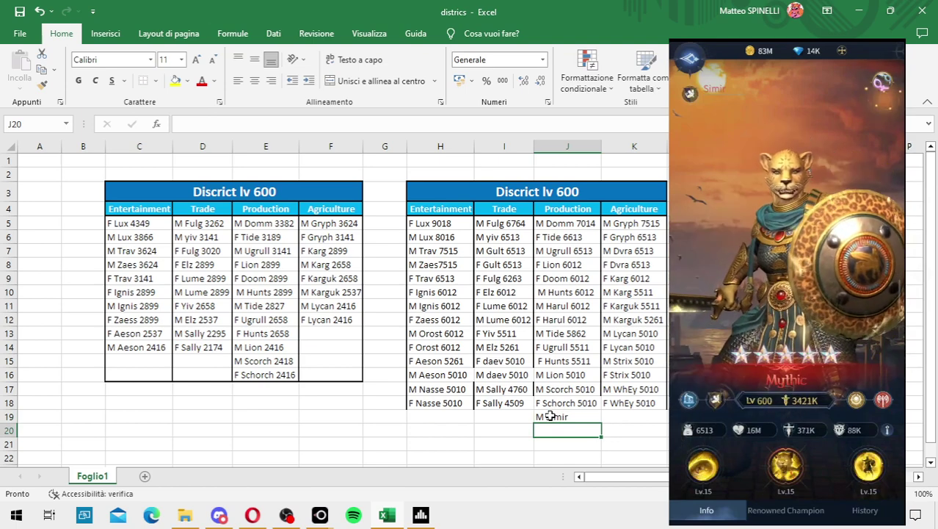
click(562, 417)
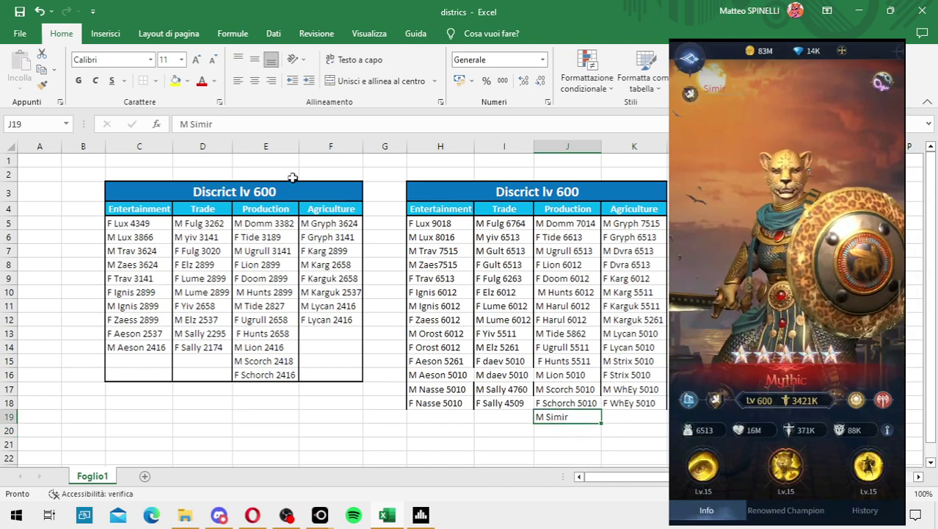
click(237, 124)
text(6513)
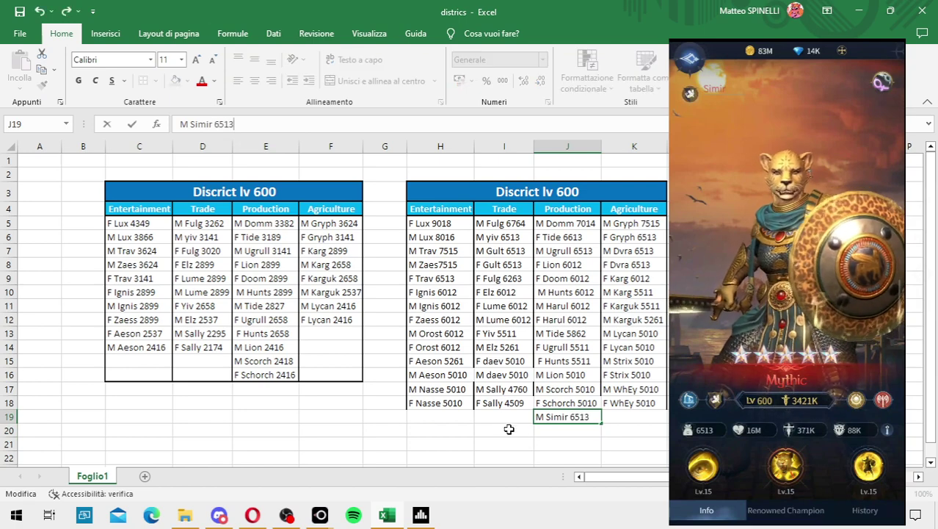
key(Return)
- Copy the Simir entry into J20 and change it to F Simir 6513
click(558, 416)
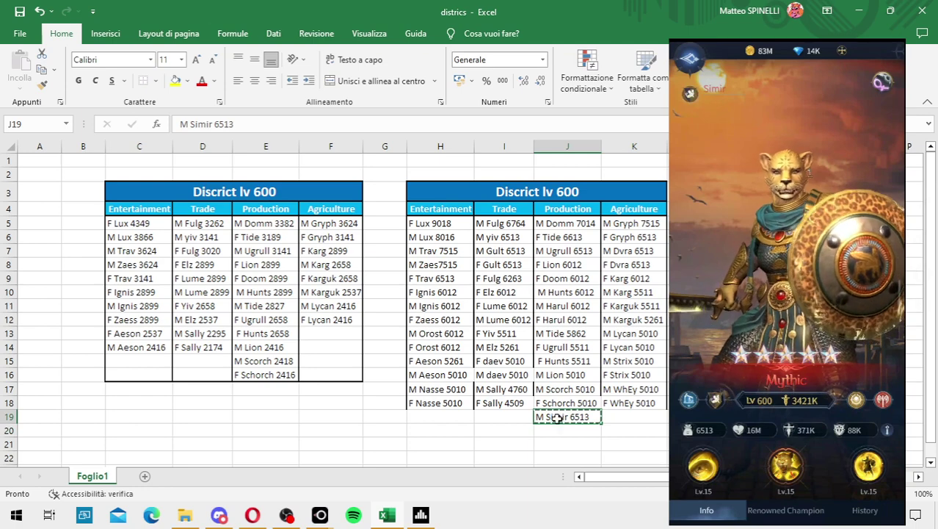
key(ctrl+c)
click(558, 430)
key(ctrl+v)
double_click(547, 430)
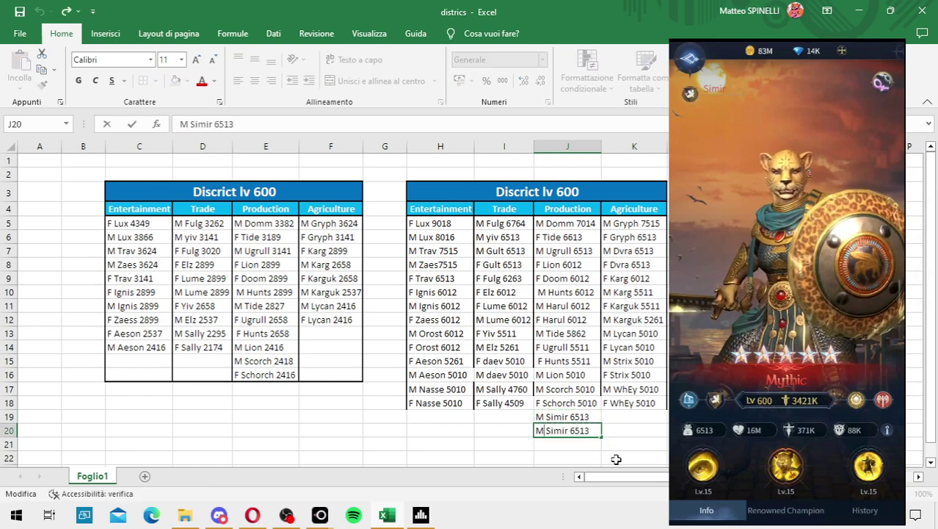
key(BackSpace)
key(BackSpace)
text(F)
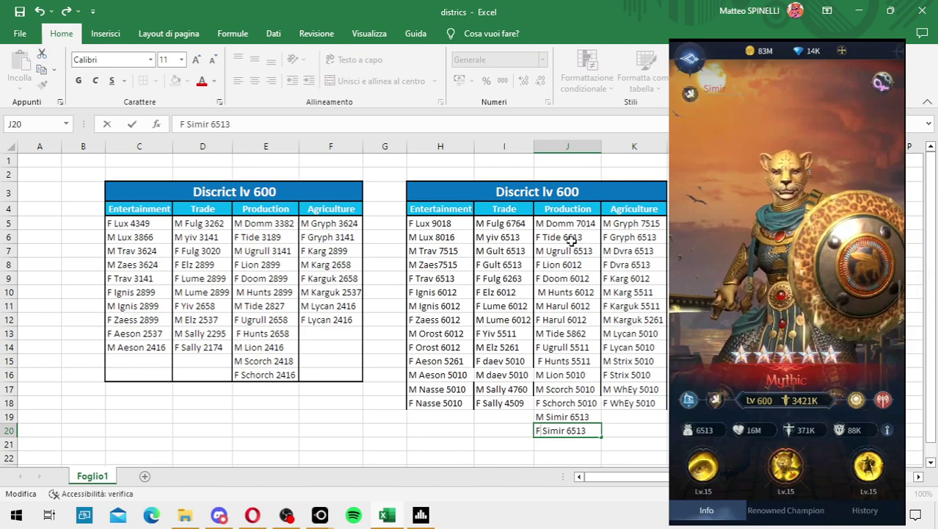
- Shift the Production entries from J8 down two rows and give the Entertainment column a thick outline
mouse_move(563, 264)
mouse_down()
mouse_move(557, 466)
mouse_move(570, 265)
mouse_up()
click(554, 443)
scroll(569, 264, down, 1)
drag(440, 176, 436, 354)
click(154, 81)
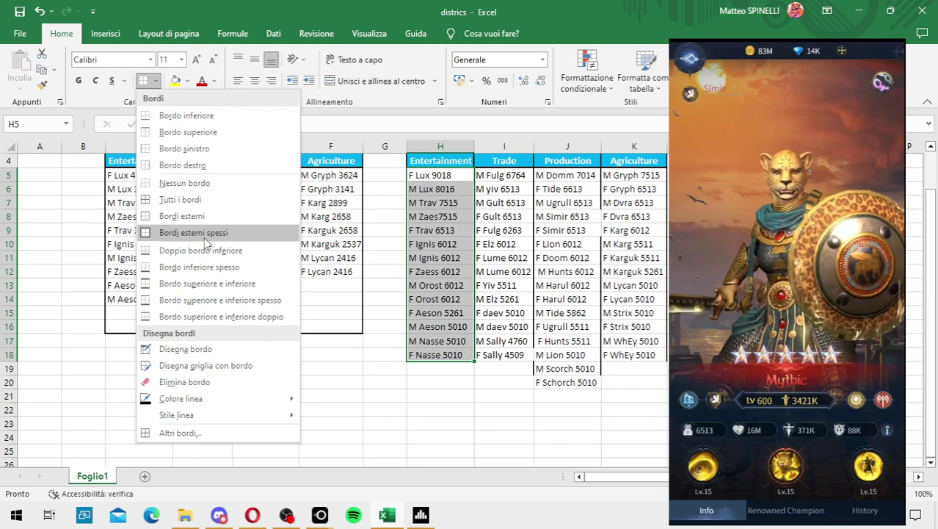
click(206, 234)
- Select the Trade, Production and Agriculture columns in turn to check their extents
drag(503, 355, 499, 176)
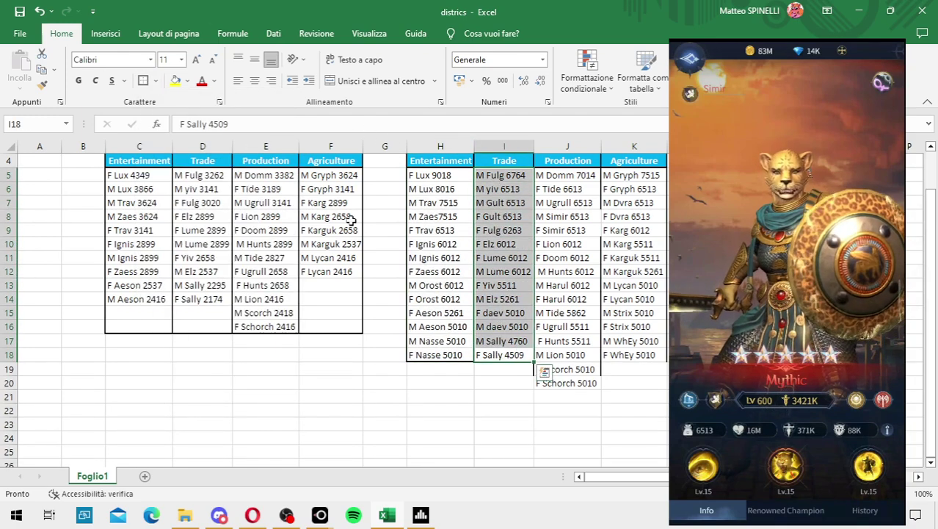
mouse_move(565, 382)
mouse_down()
mouse_move(578, 248)
mouse_move(559, 175)
mouse_up()
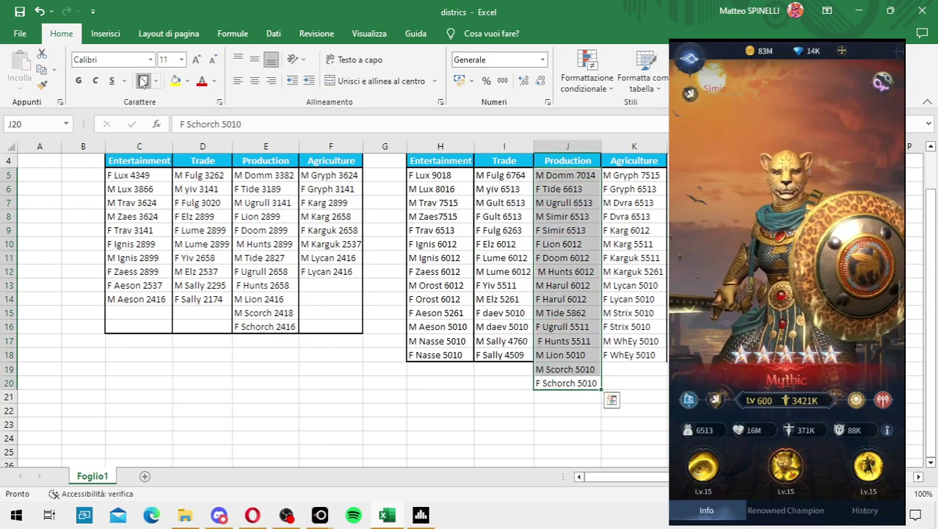
drag(630, 354, 631, 175)
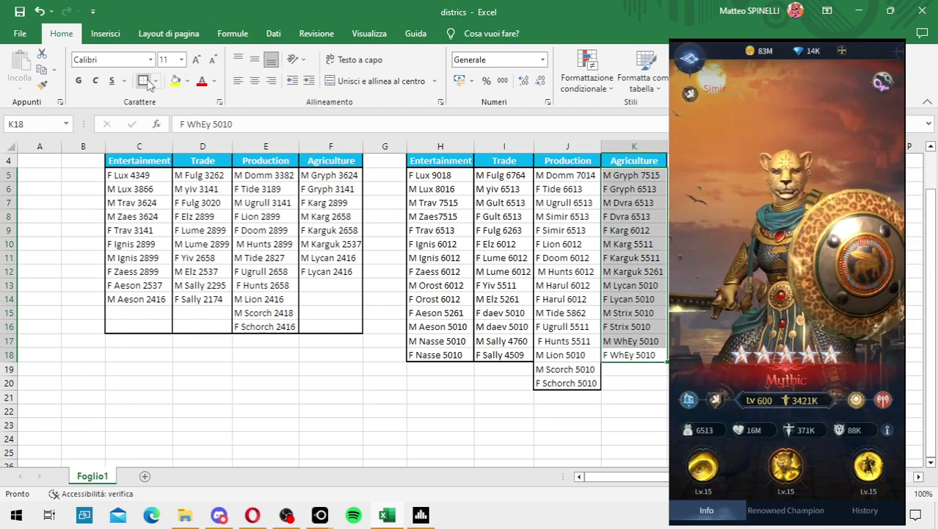
click(753, 313)
scroll(331, 308, up, 1)
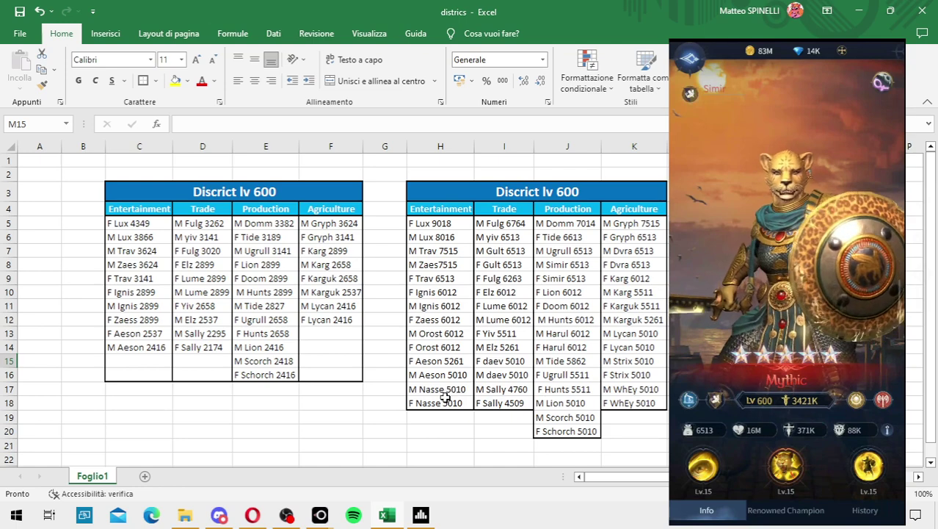
- Clear F Nasse 5010's borders and outline the Entertainment column down to row 20
scroll(444, 397, down, 1)
click(429, 354)
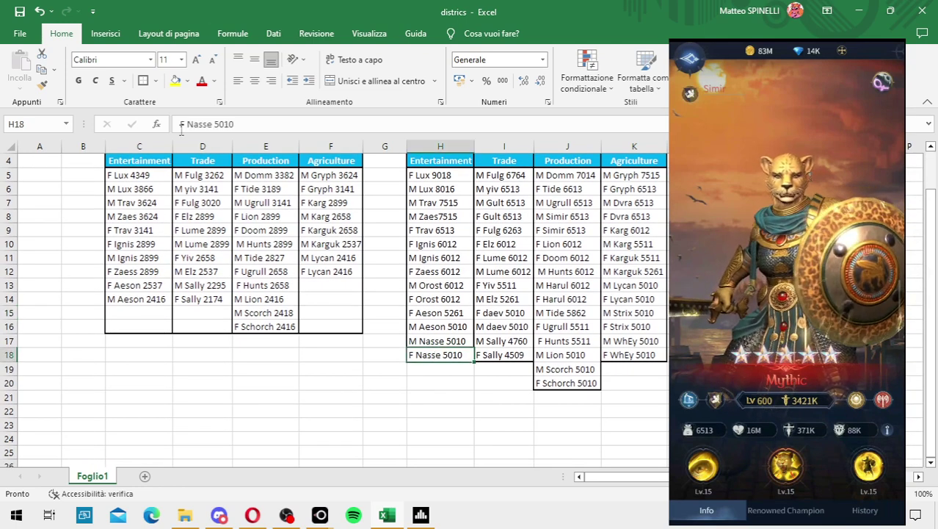
click(156, 80)
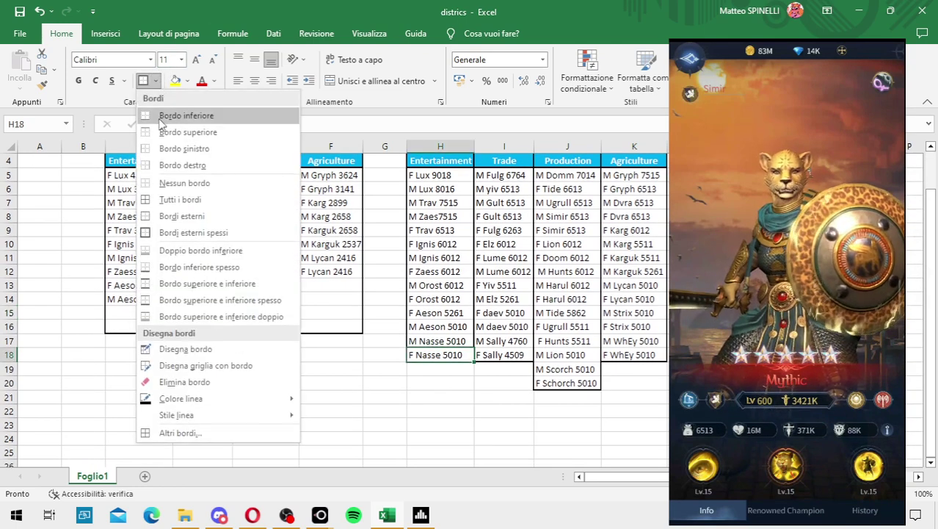
click(163, 183)
mouse_move(436, 378)
mouse_down()
mouse_move(426, 357)
mouse_move(438, 298)
mouse_up()
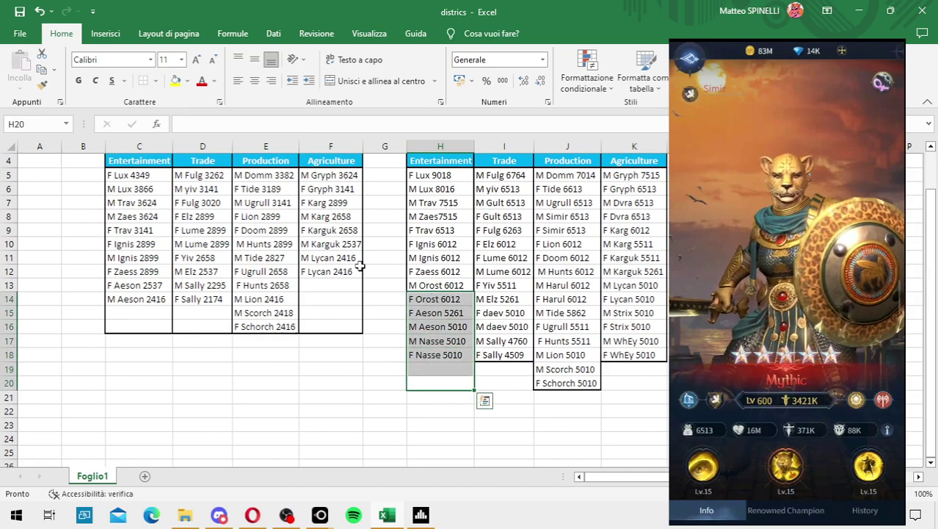
click(434, 384)
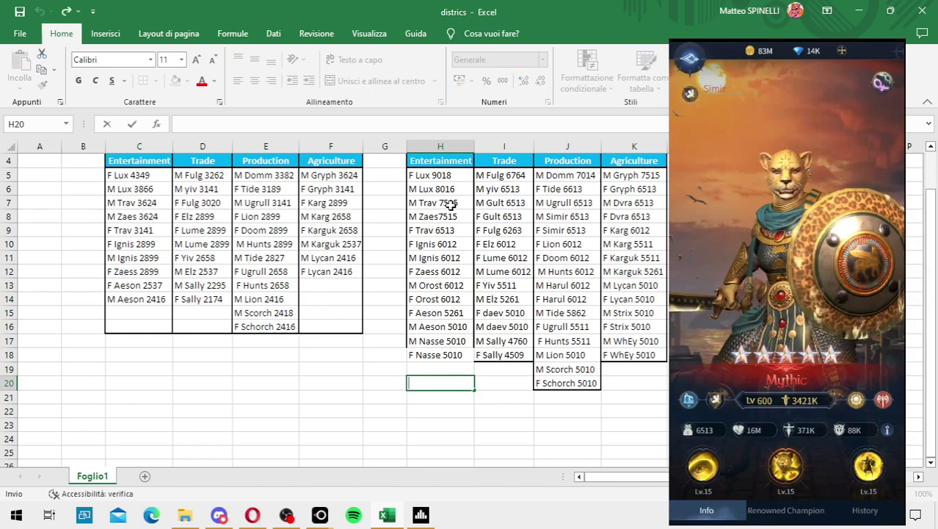
drag(450, 176, 449, 376)
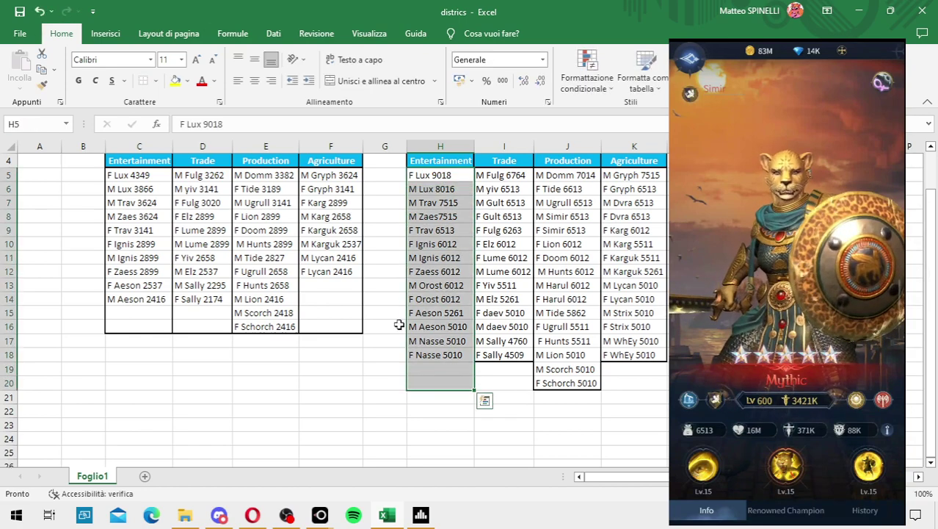
click(155, 80)
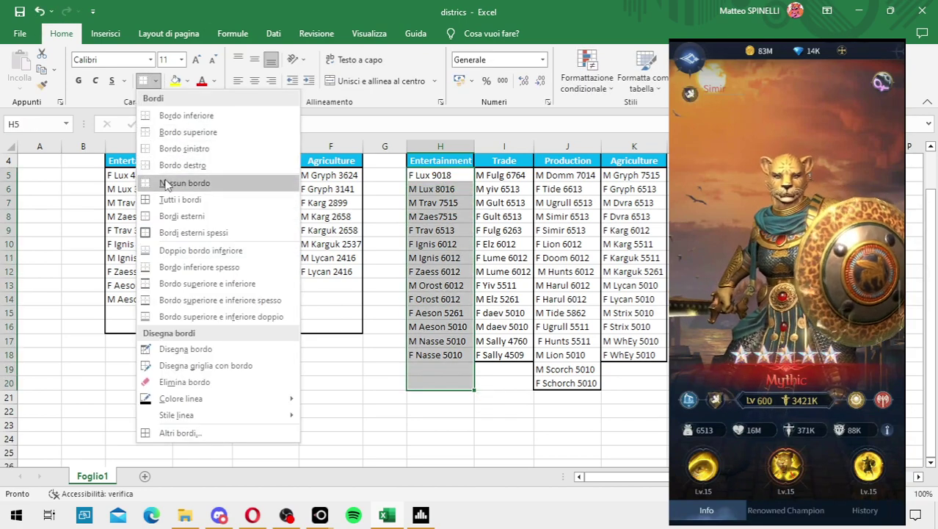
click(173, 232)
- Clear F Sally 4509's borders and outline the Trade column down to row 20
click(510, 353)
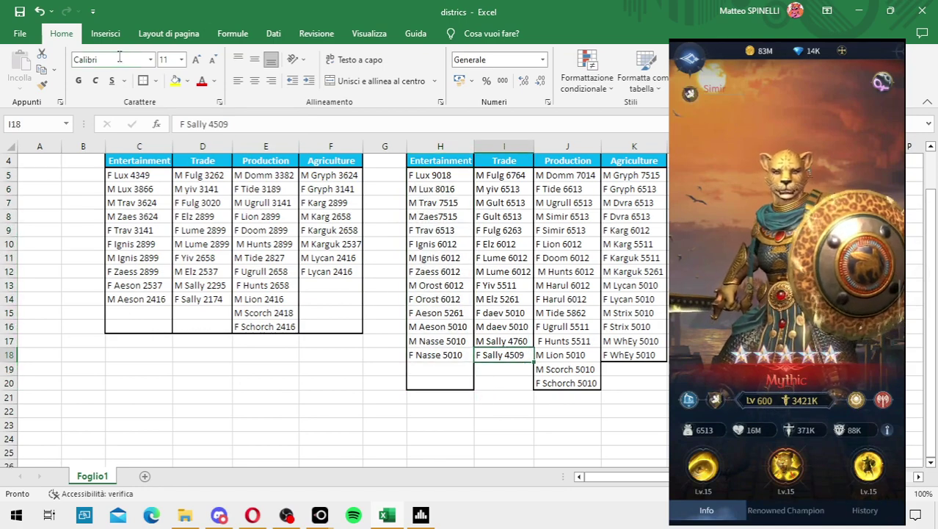
click(156, 81)
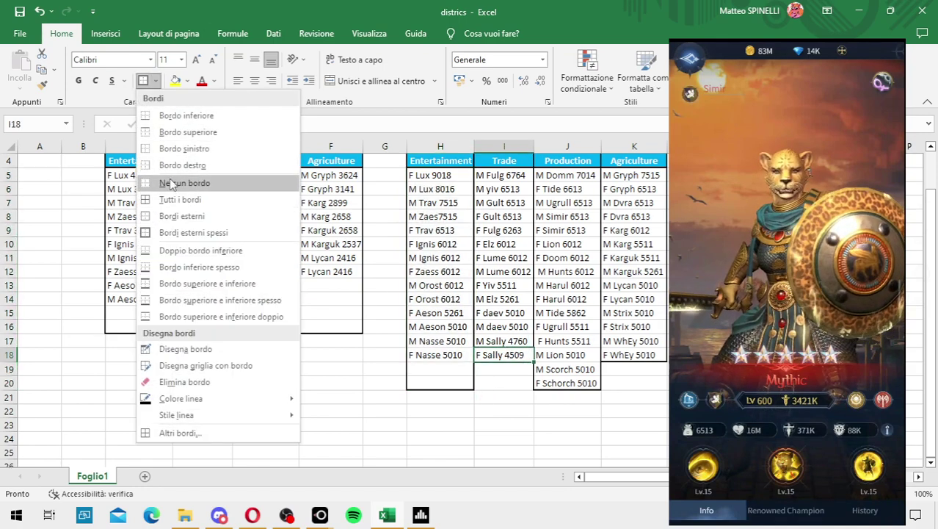
click(168, 184)
drag(490, 385, 500, 176)
click(156, 80)
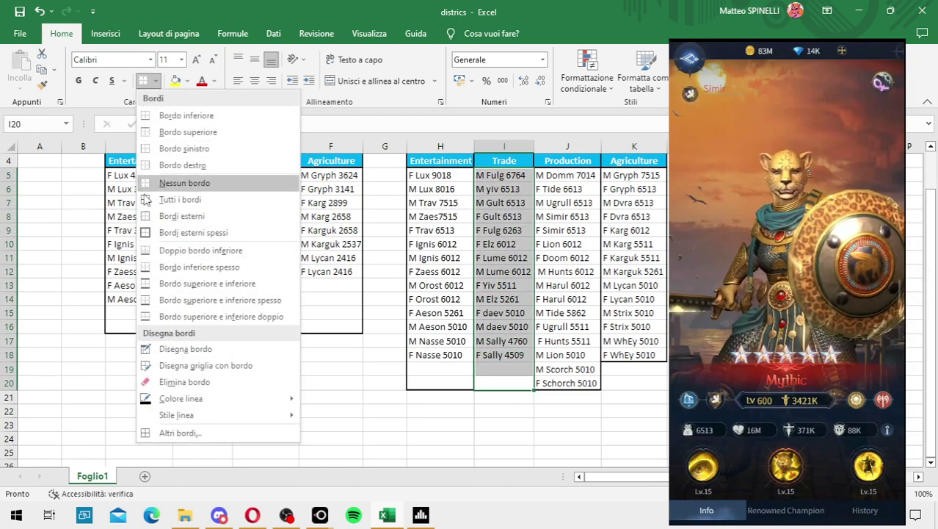
click(187, 231)
click(615, 416)
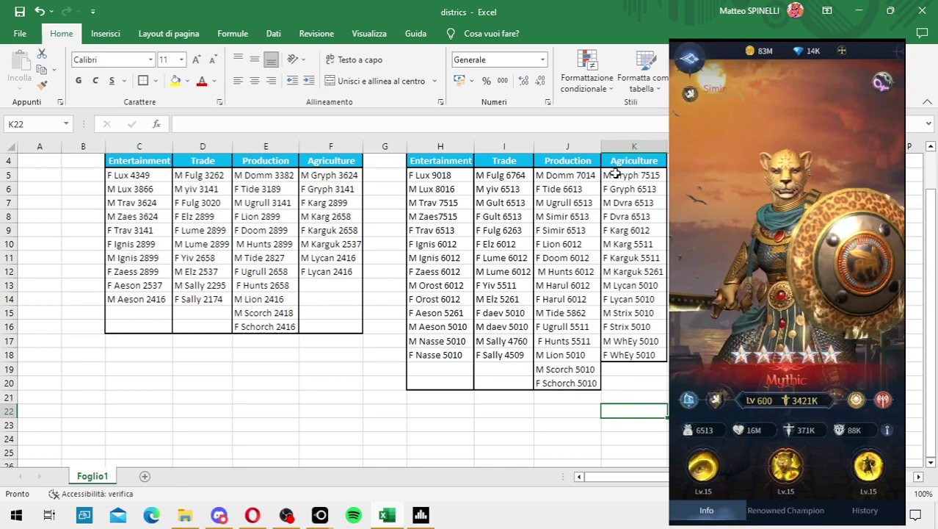
- Clear F WhEy 5010's borders and outline the Agriculture column down to row 20
click(635, 352)
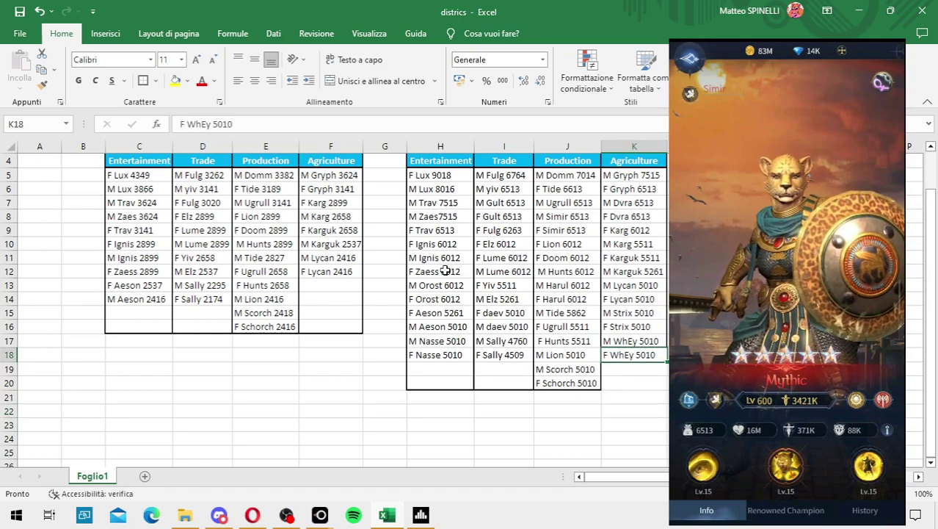
click(155, 81)
click(170, 185)
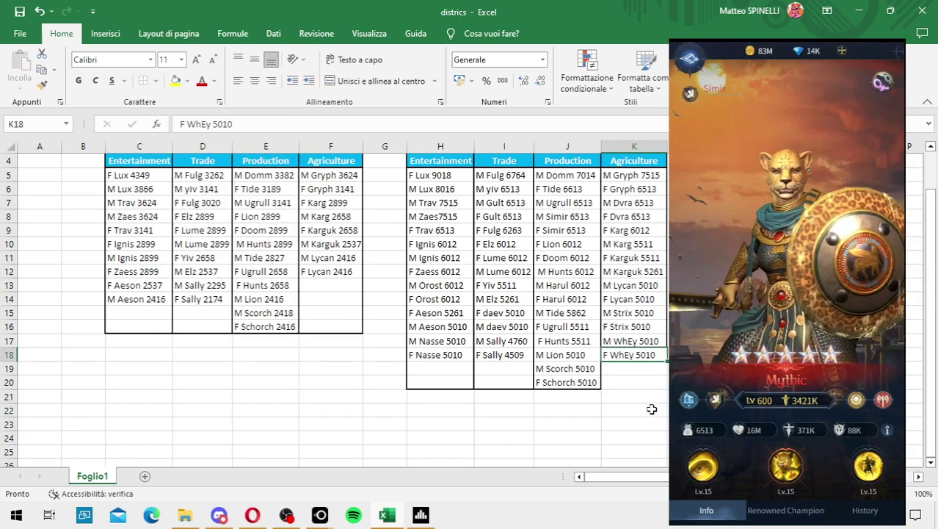
drag(632, 378, 629, 177)
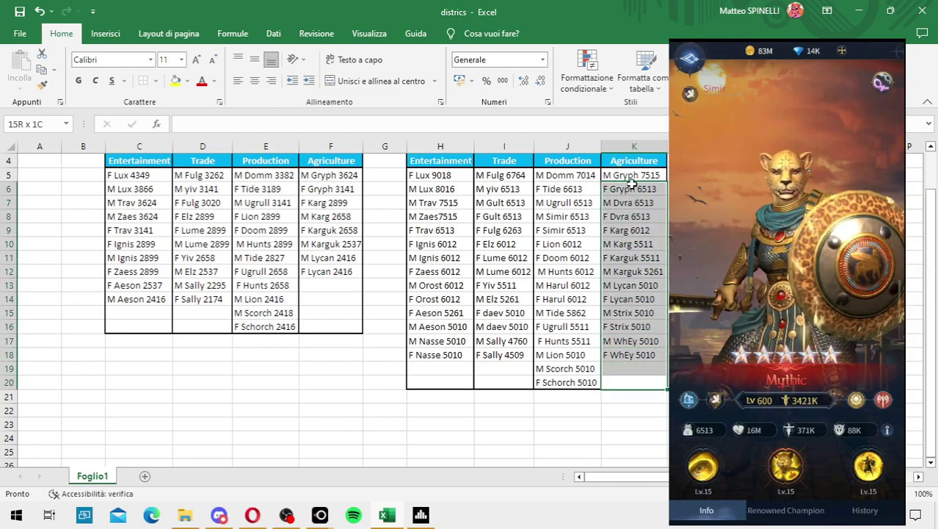
click(155, 81)
- Append '22' to the copied table's title in H3, making it 'Discrict lv 600 22'
key(Right)
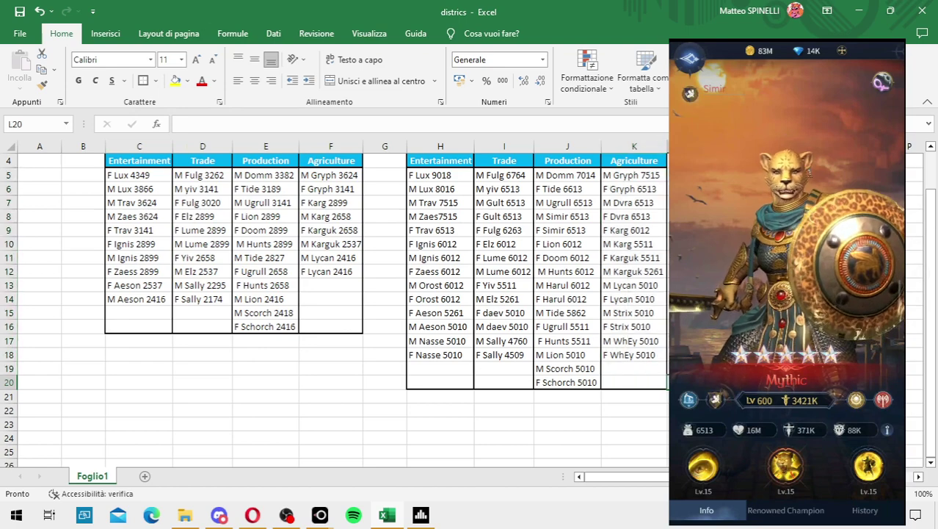
scroll(330, 308, up, 1)
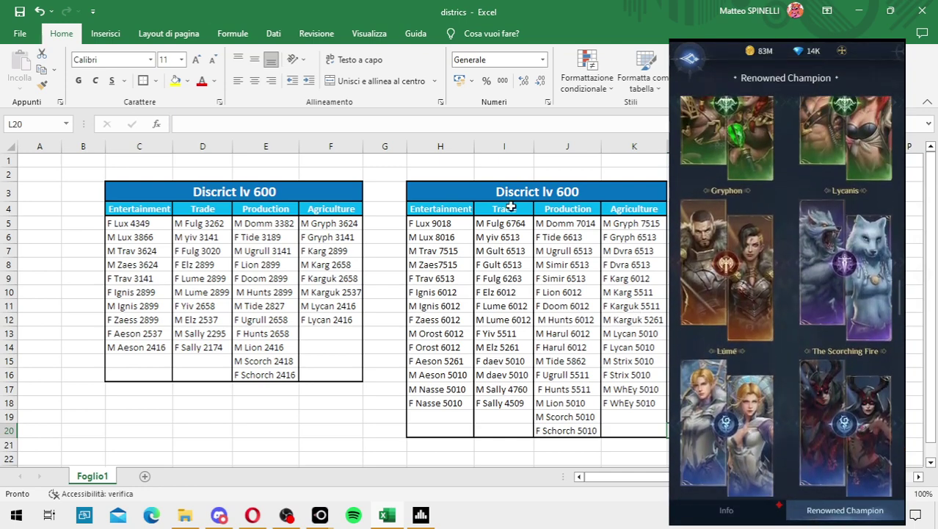
click(589, 192)
double_click(589, 191)
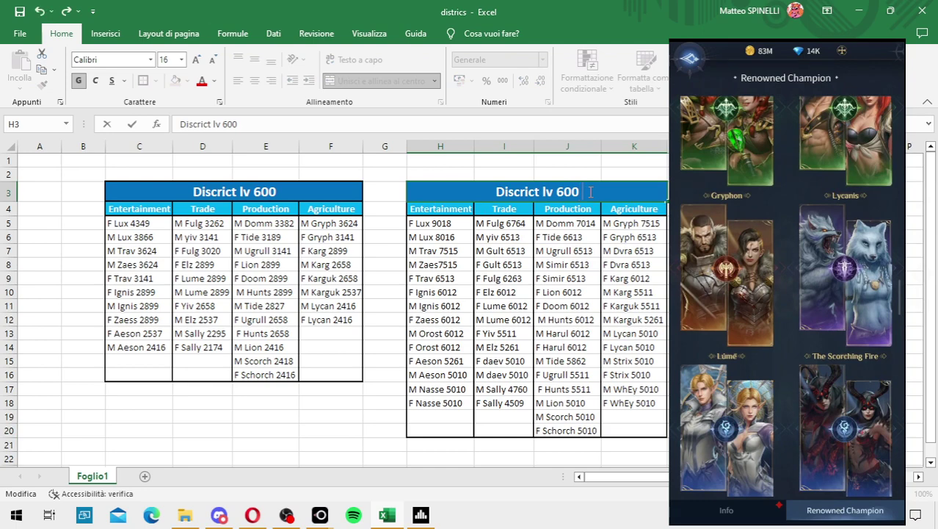
text(22)
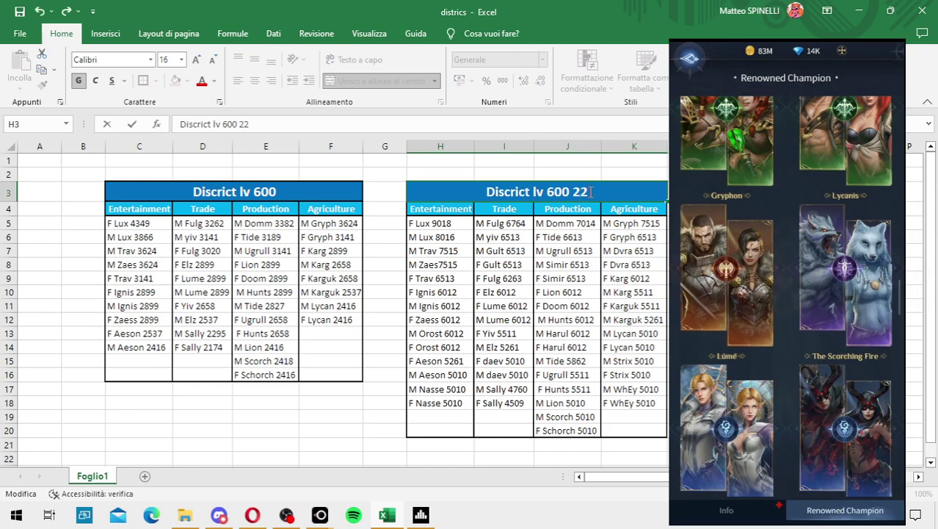
key(Return)
key(Return)
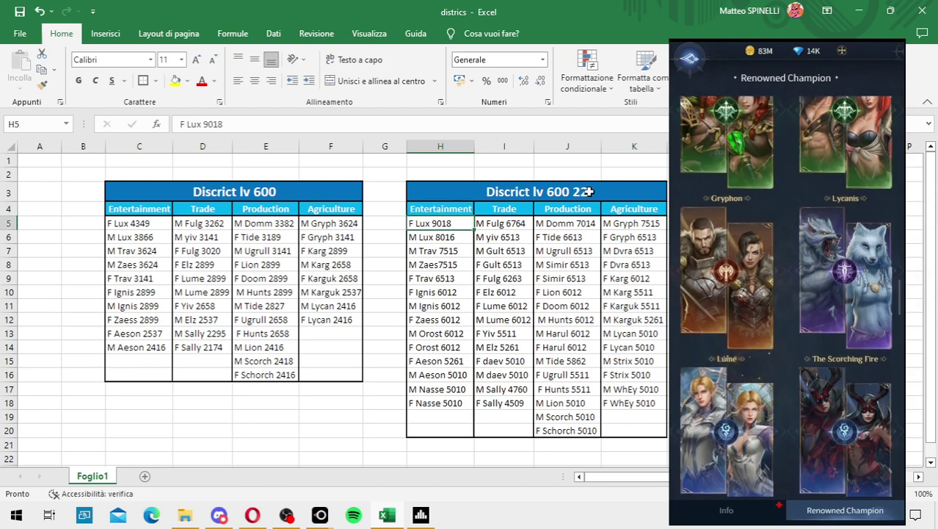
- Reopen the title and extend it with '/01/2023'
key(alt)
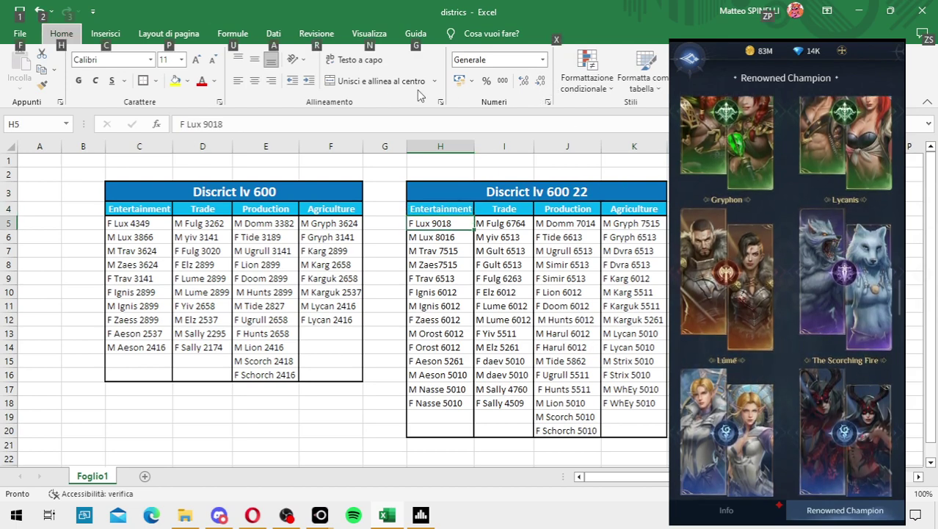
click(524, 188)
double_click(595, 191)
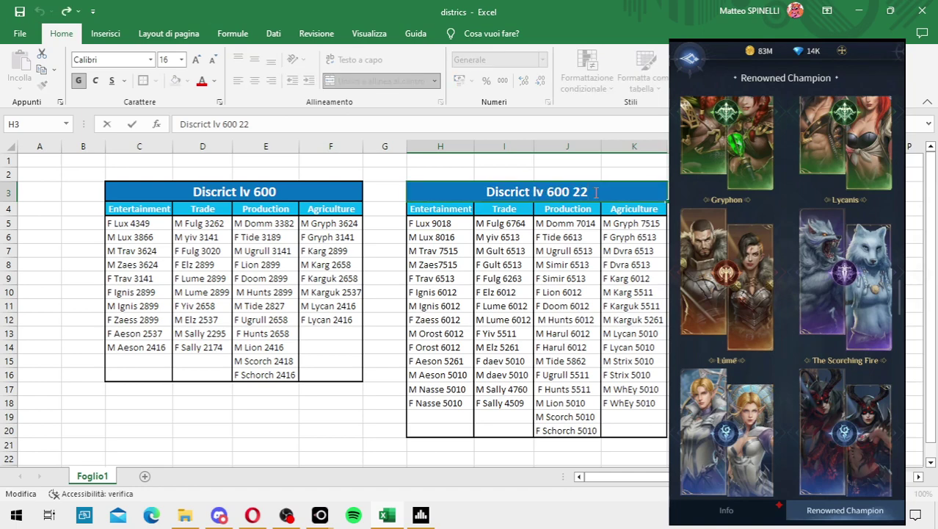
text(/)
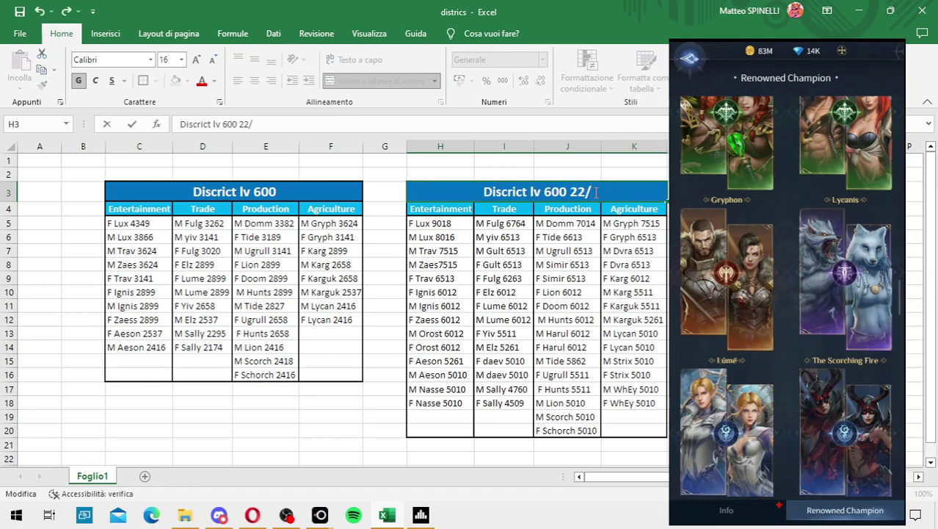
text(01/)
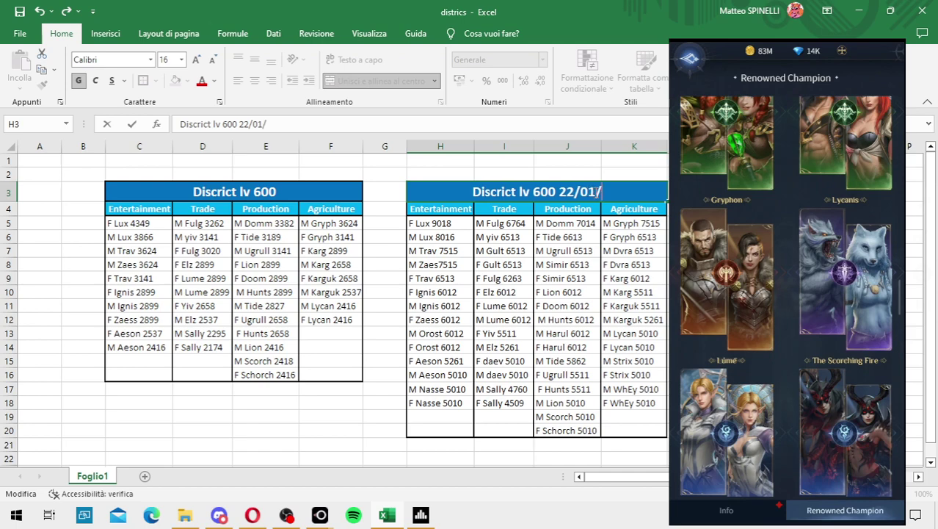
text(2023)
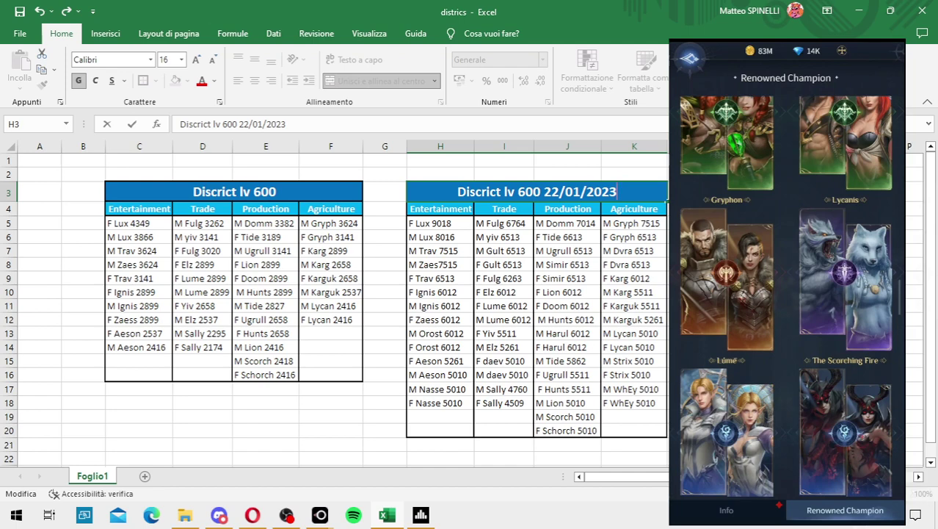
- Confirm the title 'Discrict lv 600 22/01/2023', then briefly switch to OBS and back to Excel
click(697, 305)
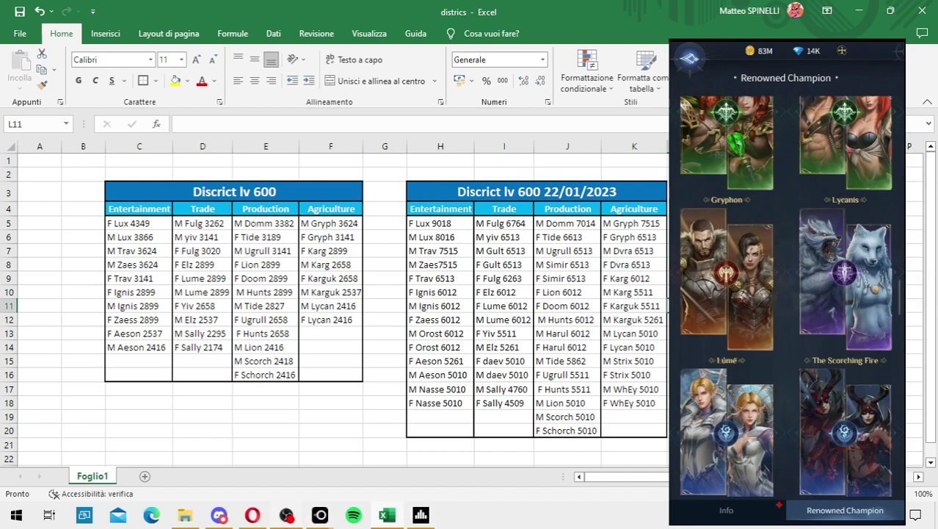
click(286, 515)
click(387, 515)
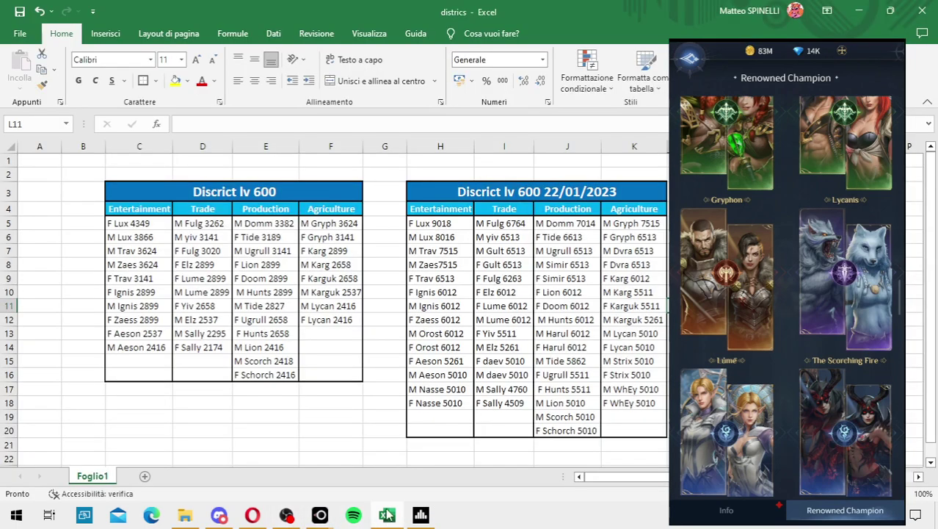